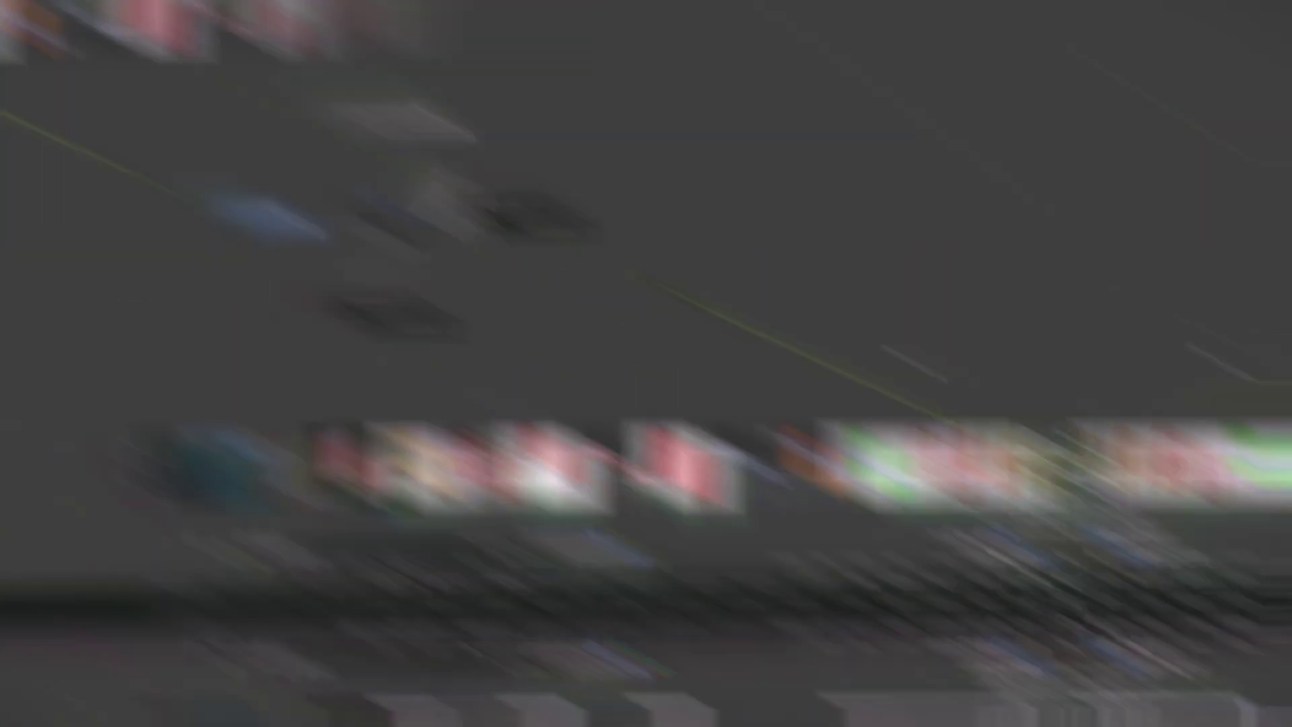
Step: Enlarge the three imported soda cans by scaling their parent empty, and delete the leftover axis empties
mouse_move(64, 148)
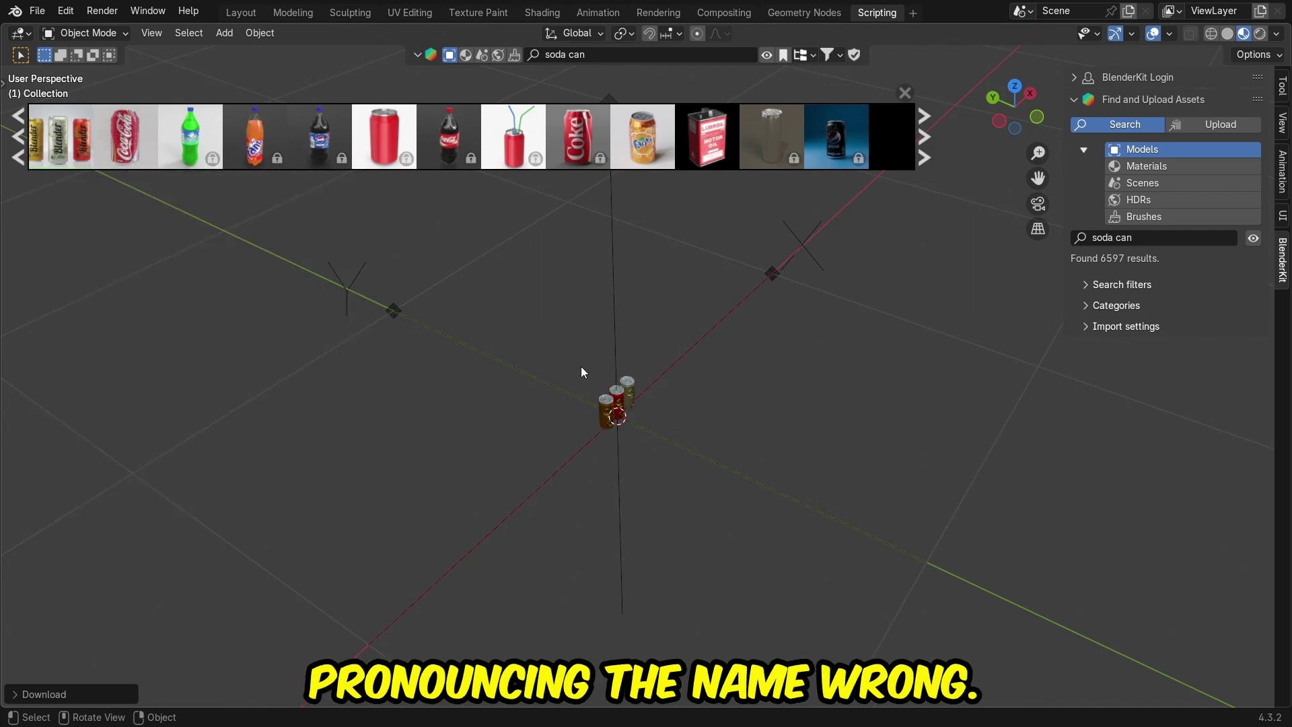
scroll(583, 372, up, 4)
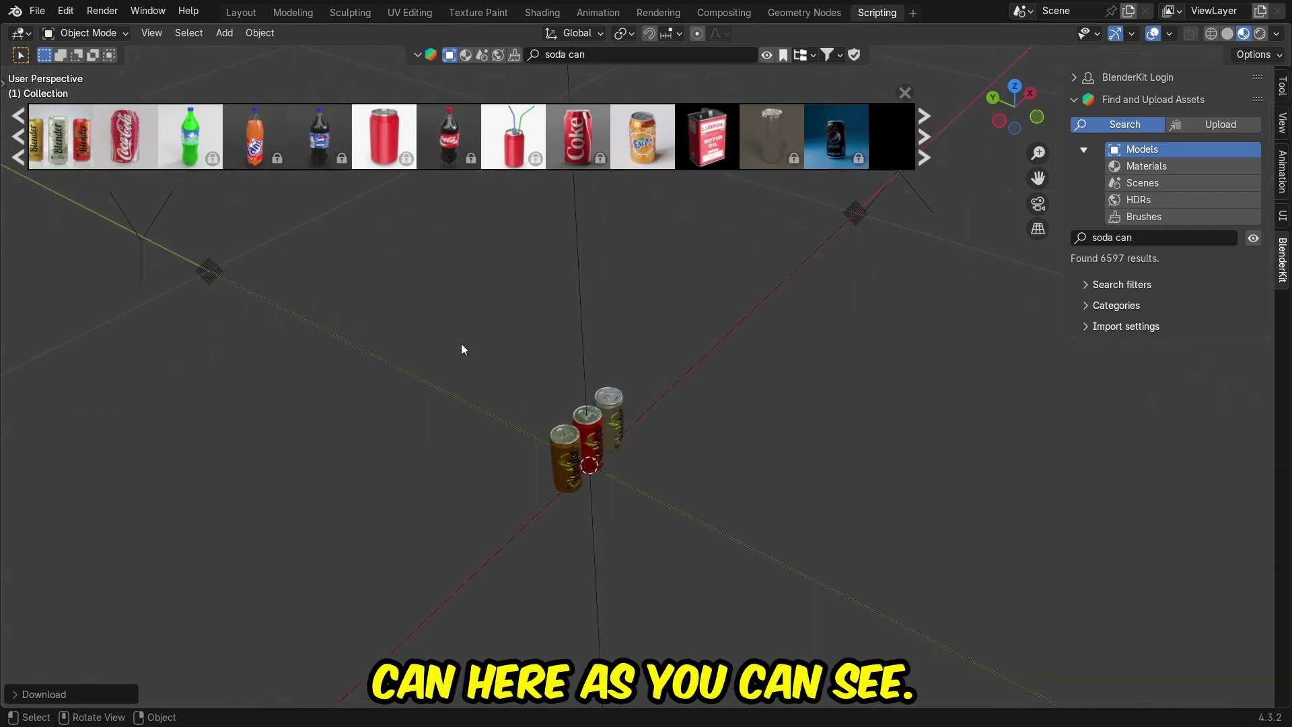
drag(461, 344, 666, 424)
scroll(724, 321, down, 7)
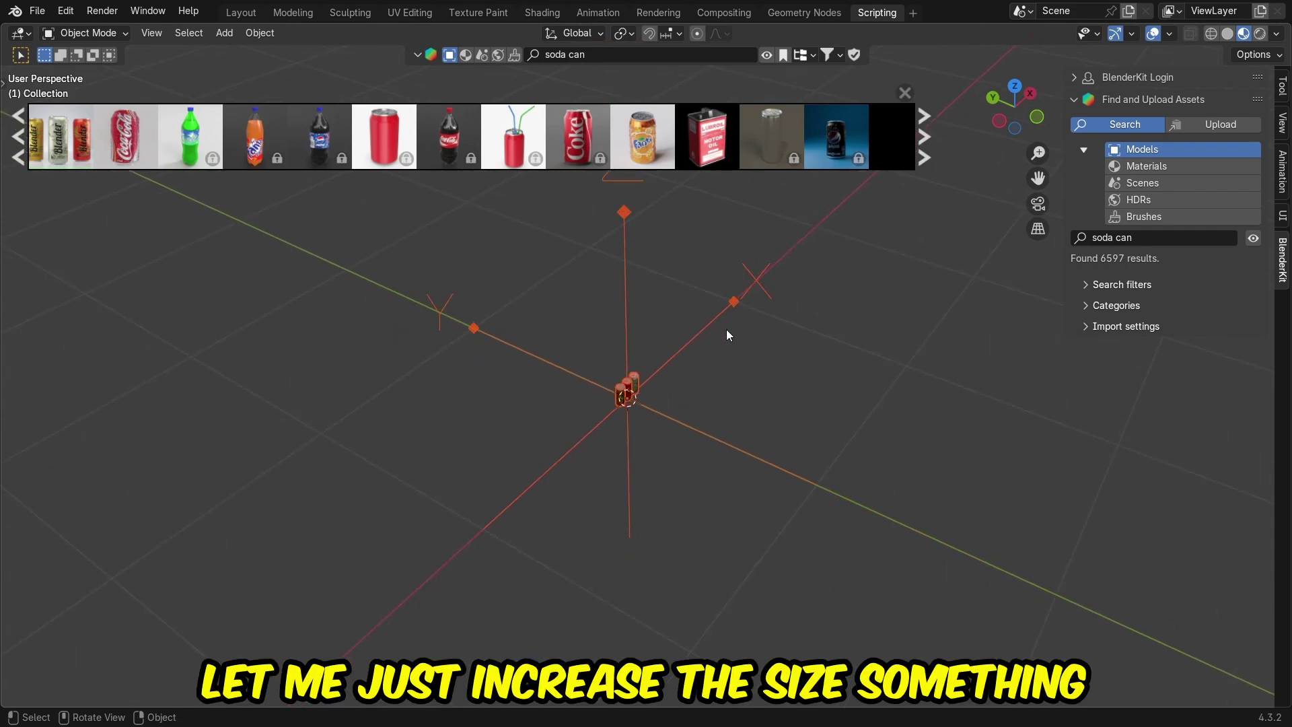
click(730, 301)
key(s)
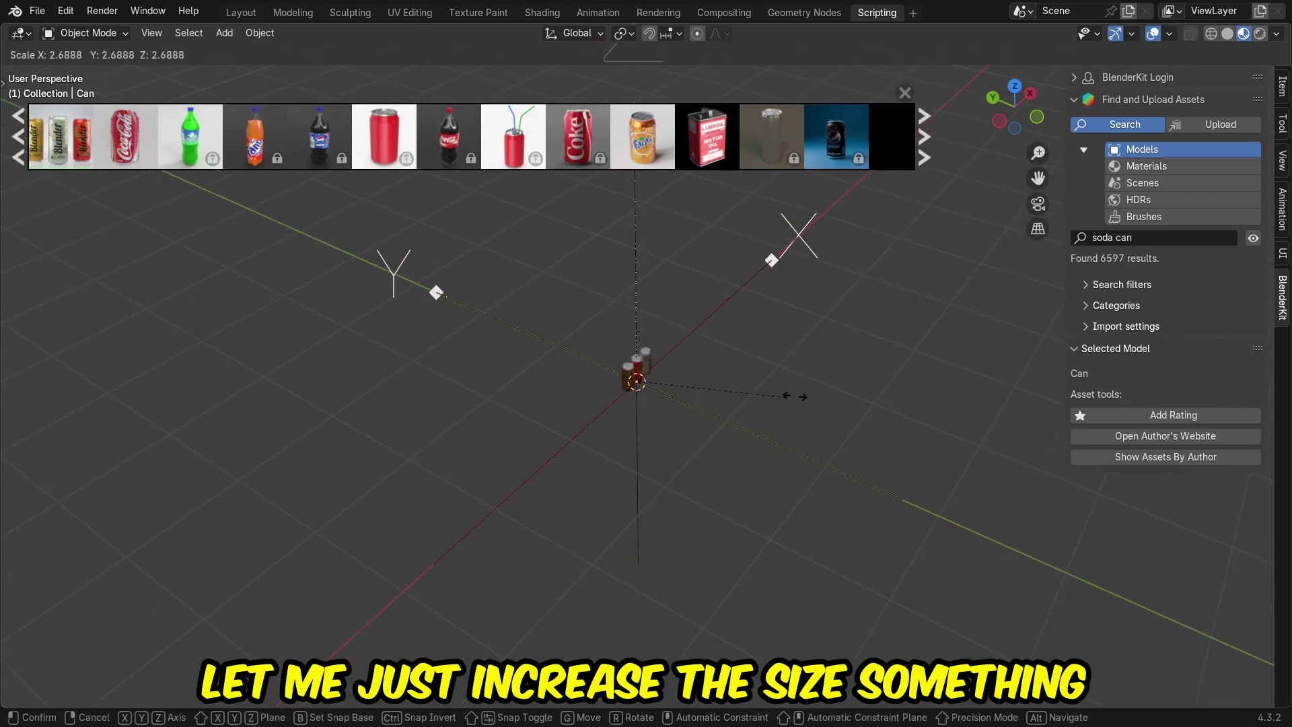
click(636, 336)
scroll(693, 365, down, 5)
click(780, 373)
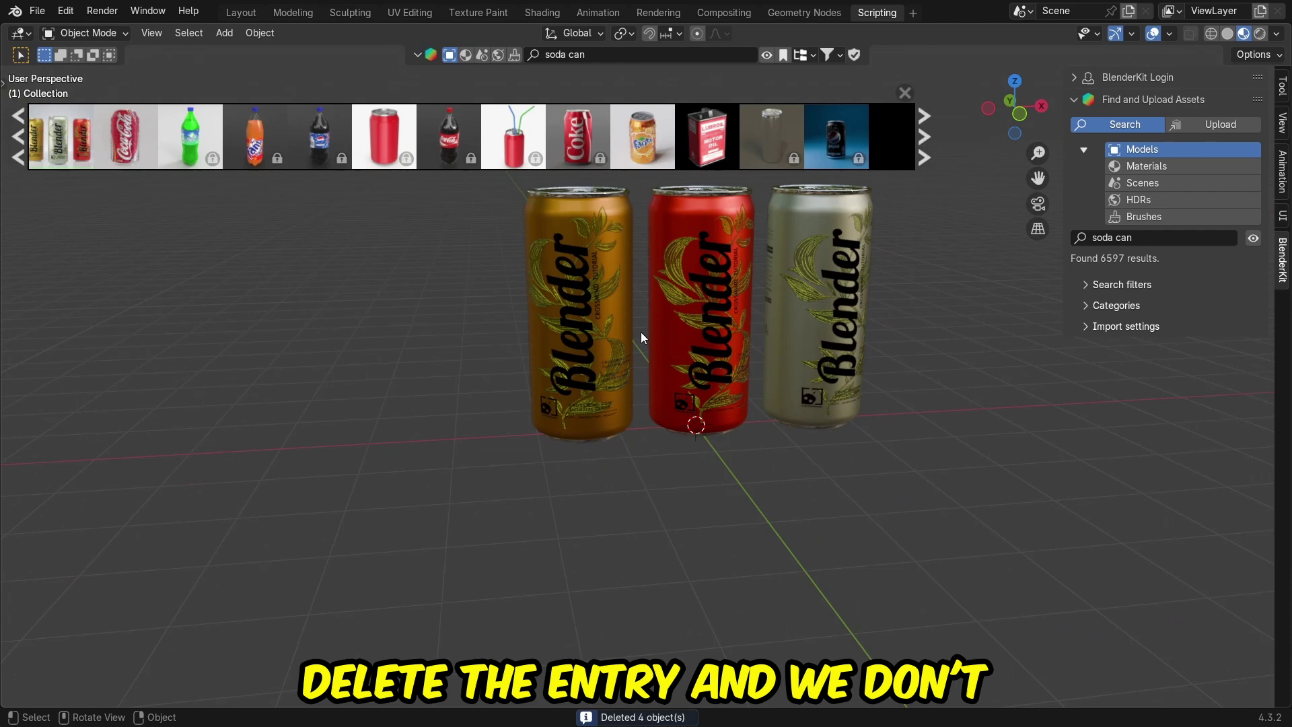
Step: Delete the gold and silver cans together with their lids and tabs, keeping only the red can
click(588, 305)
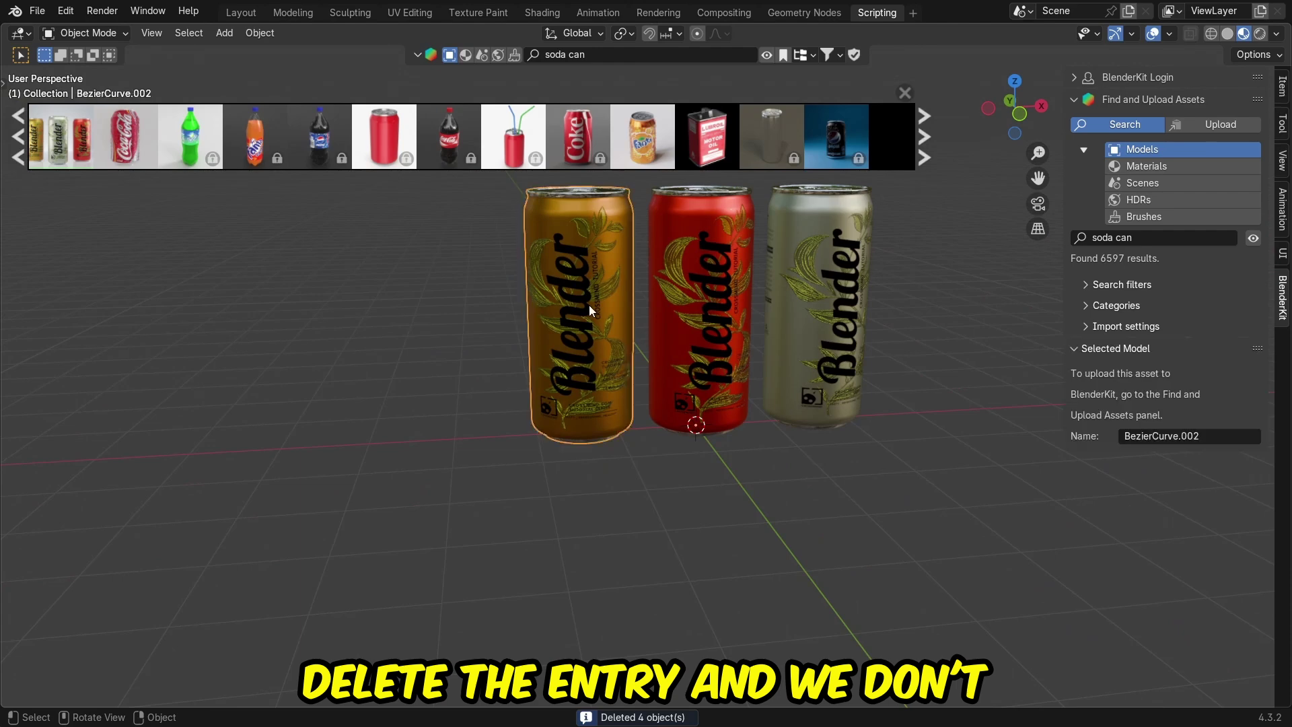
shift+click(821, 313)
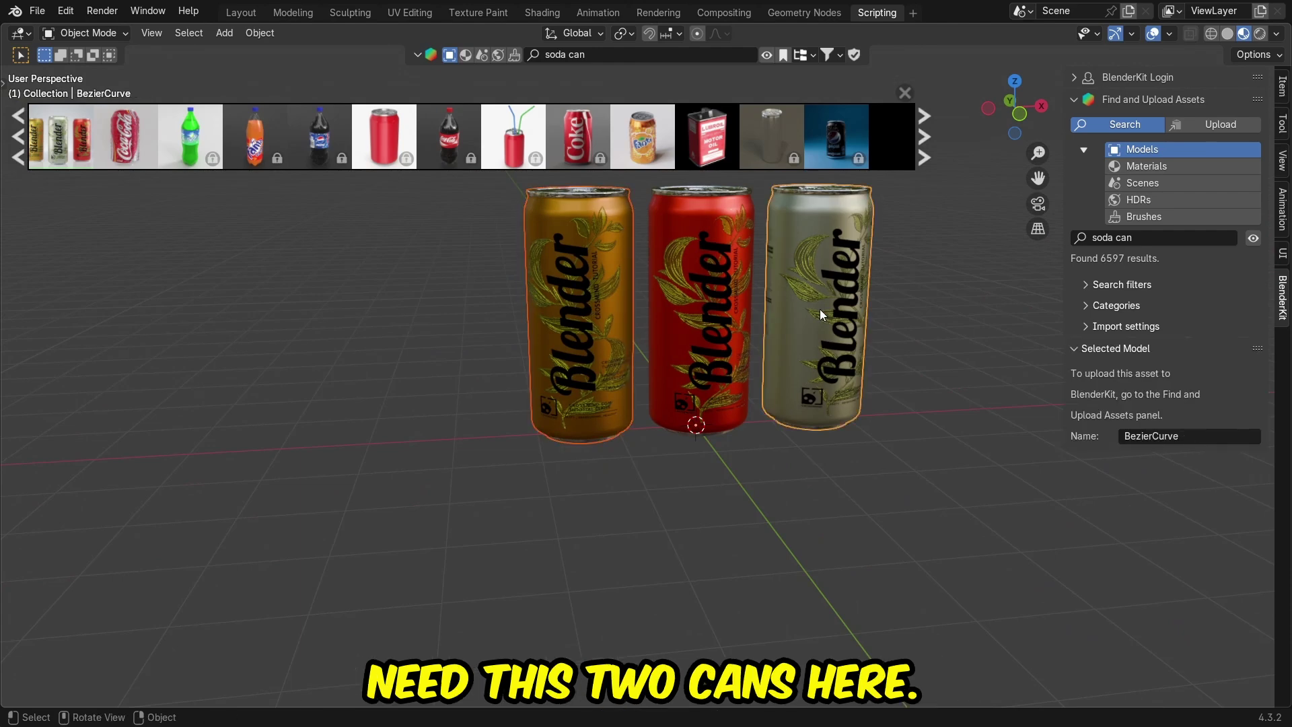
key(Delete)
scroll(661, 284, down, 2)
drag(569, 218, 615, 273)
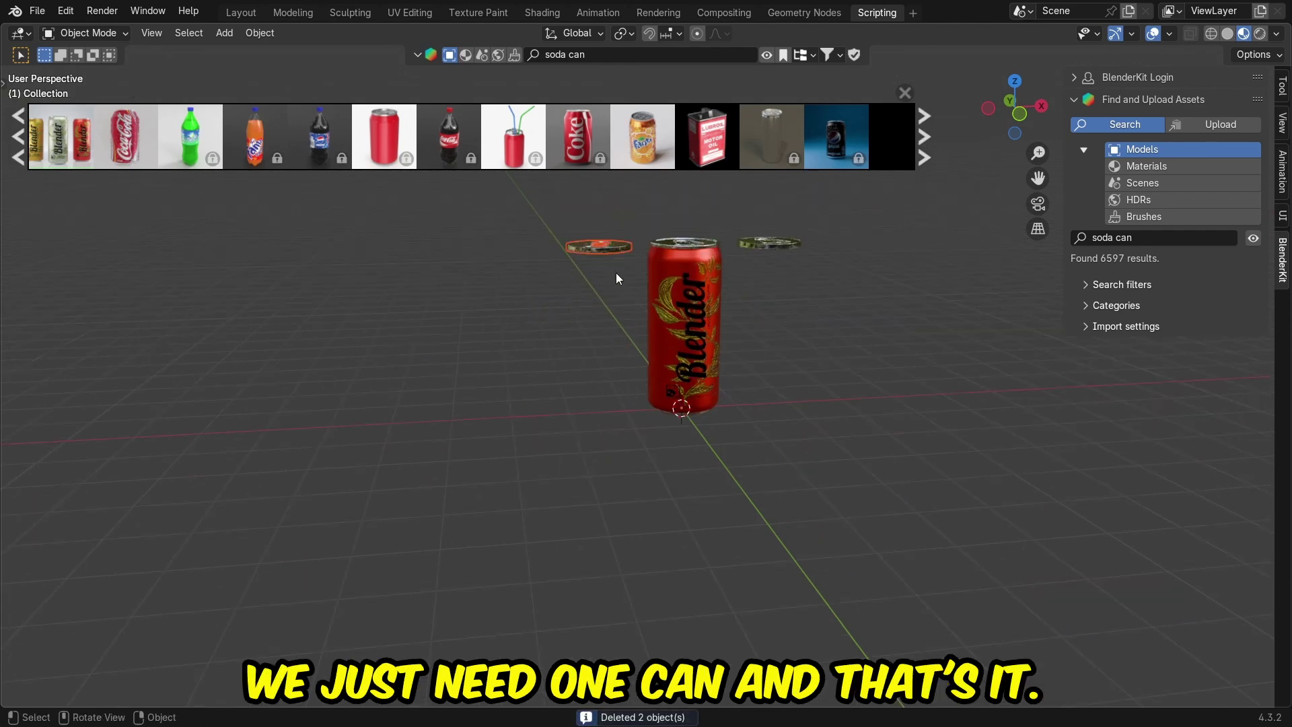
key(Delete)
Step: Move the pull tab and the lid away from the red can to check whether they are separate parts
click(720, 289)
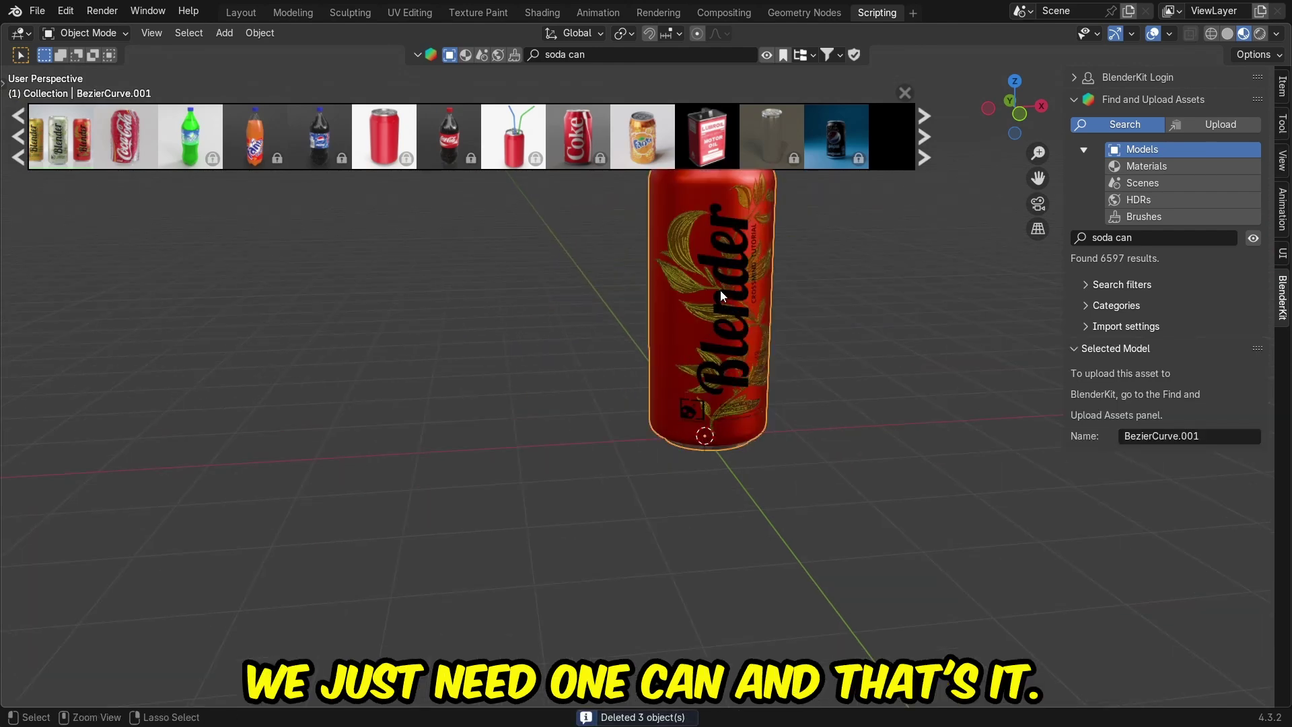
shift+middle_drag(721, 289, 610, 419)
scroll(712, 276, up, 4)
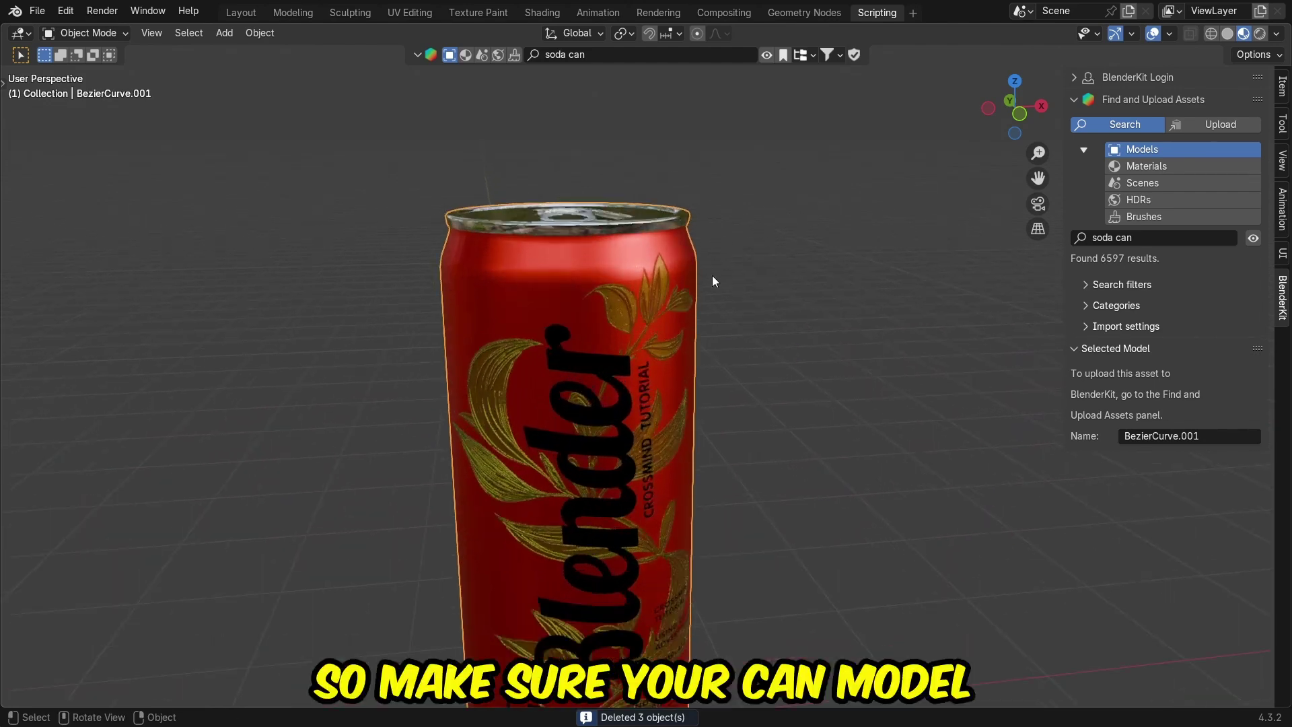
middle_drag(712, 276, 569, 232)
scroll(569, 232, down, 2)
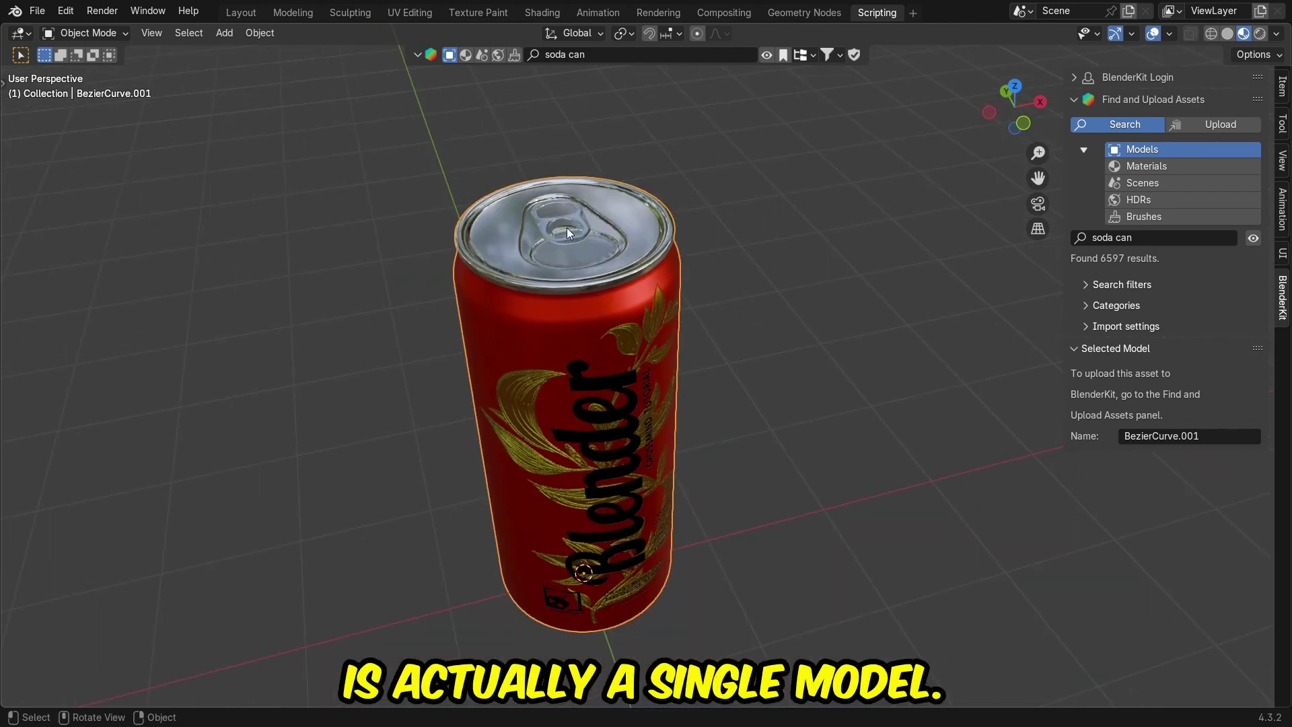
click(567, 227)
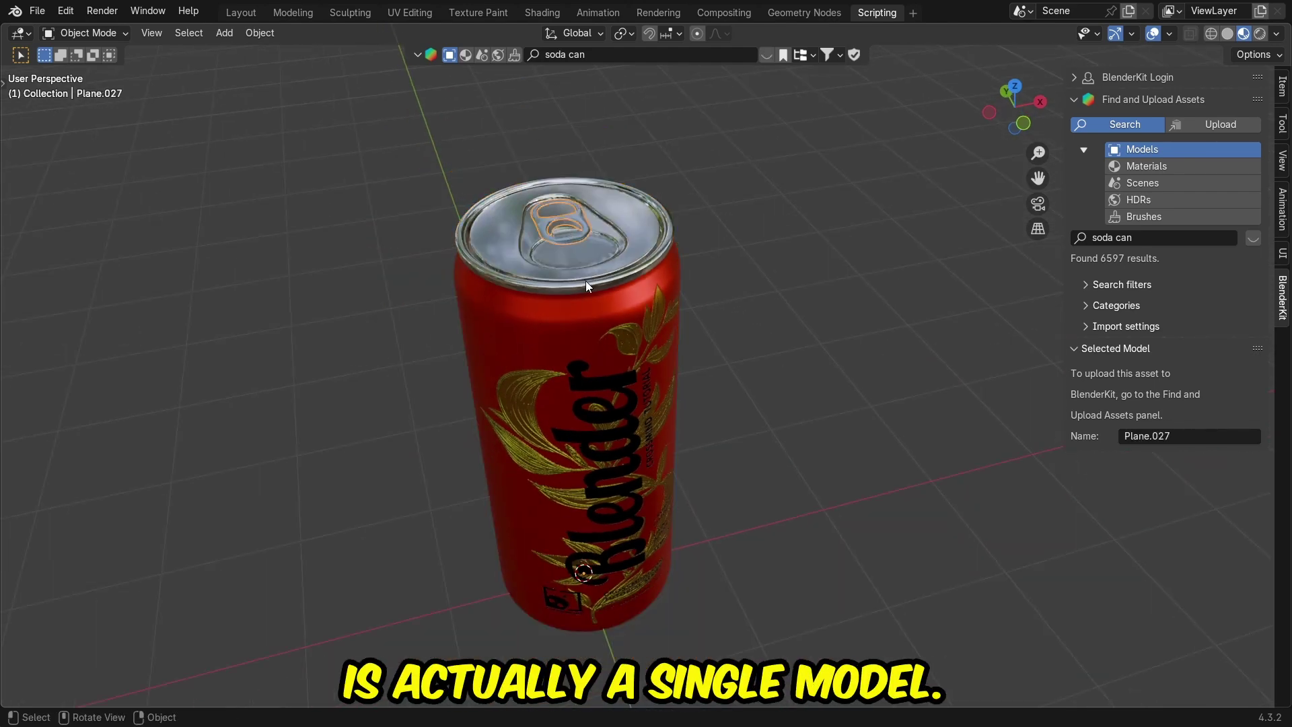
scroll(585, 281, up, 2)
middle_drag(588, 284, 576, 237)
scroll(576, 237, down, 2)
key(g)
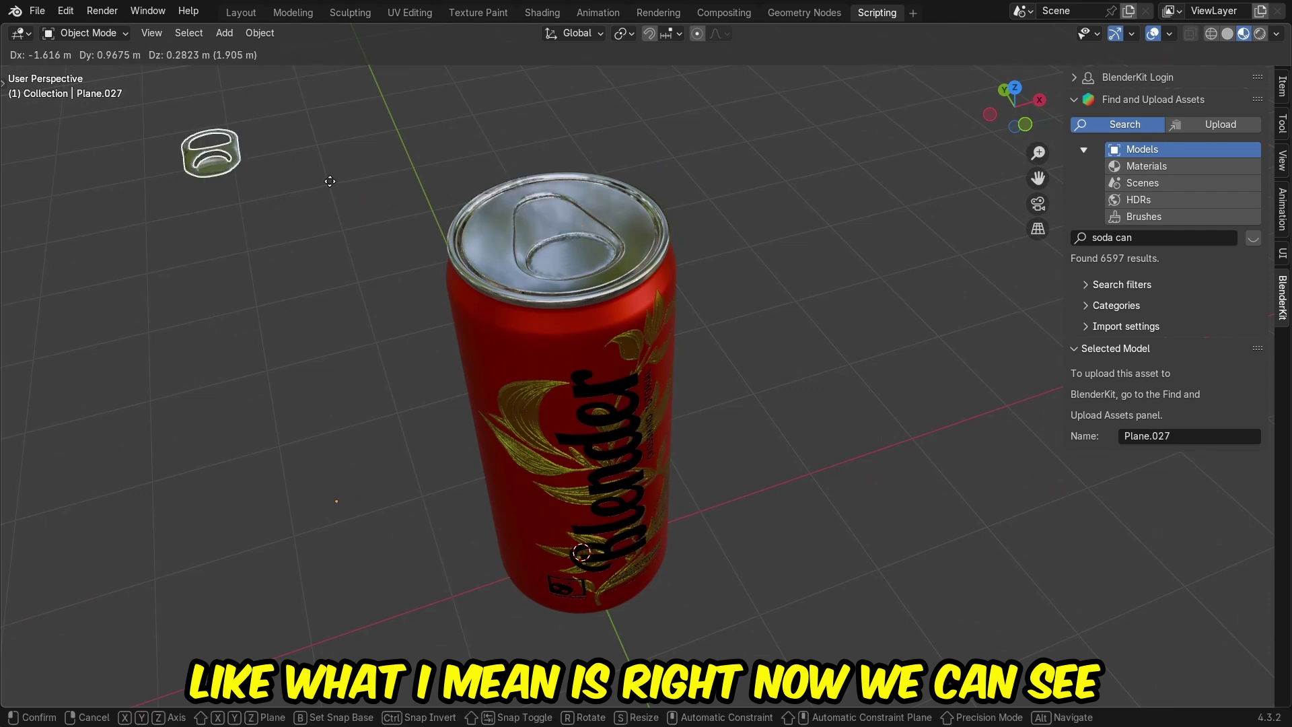
click(330, 181)
click(551, 247)
key(g)
click(814, 176)
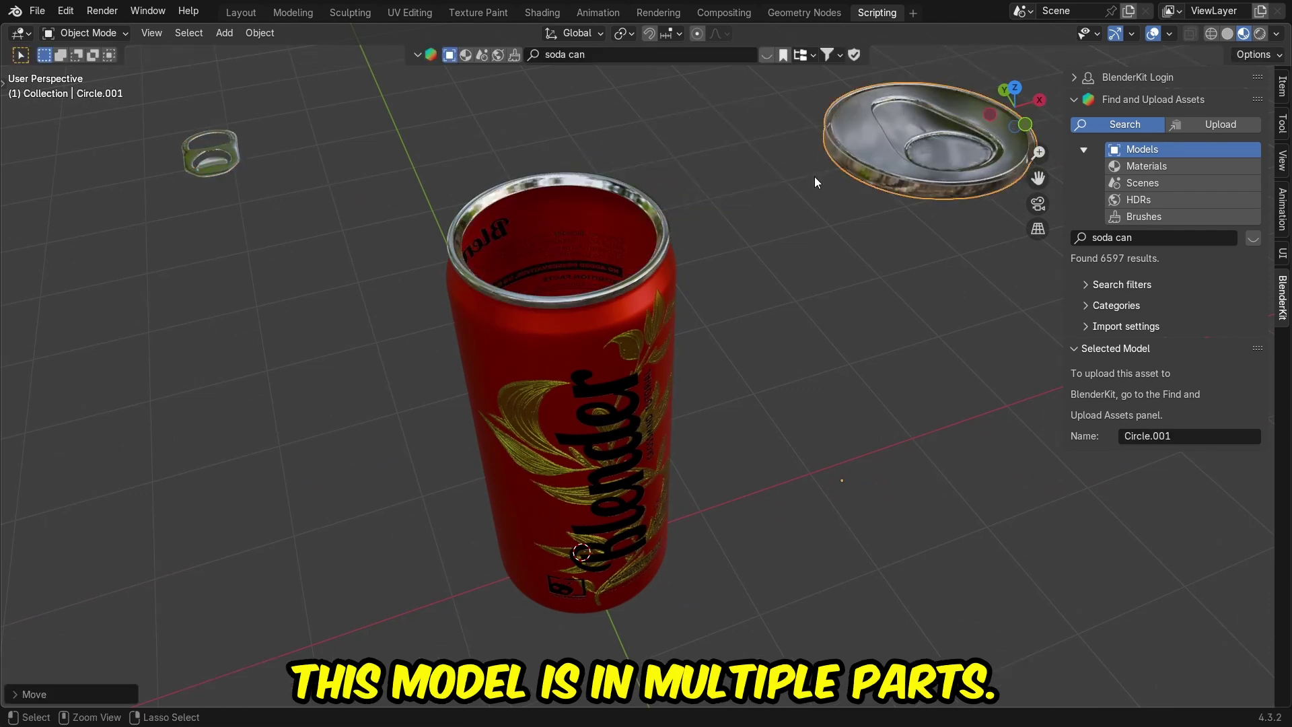
Step: Undo the moves of the red can's lid and pull tab
key(ctrl+z)
key(ctrl+z)
key(ctrl+z)
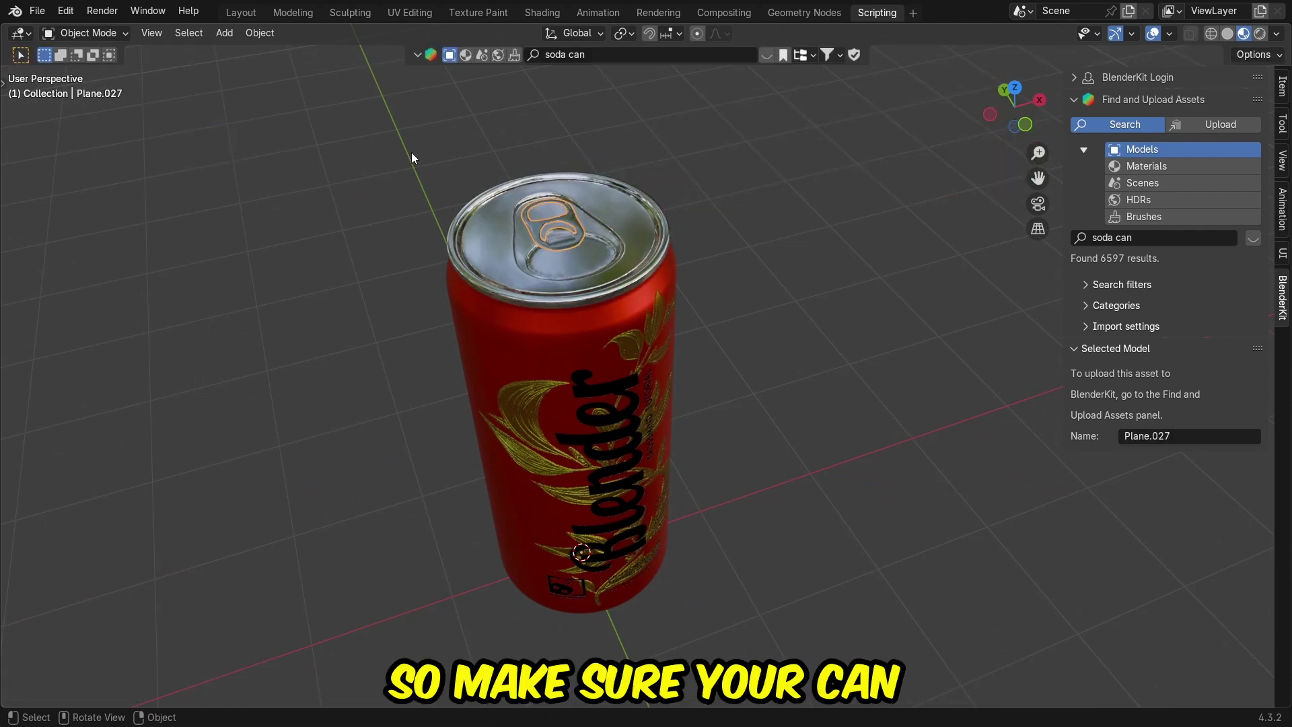
Step: Join all parts of the red can into one object and check its mesh in Edit Mode
drag(412, 157, 684, 418)
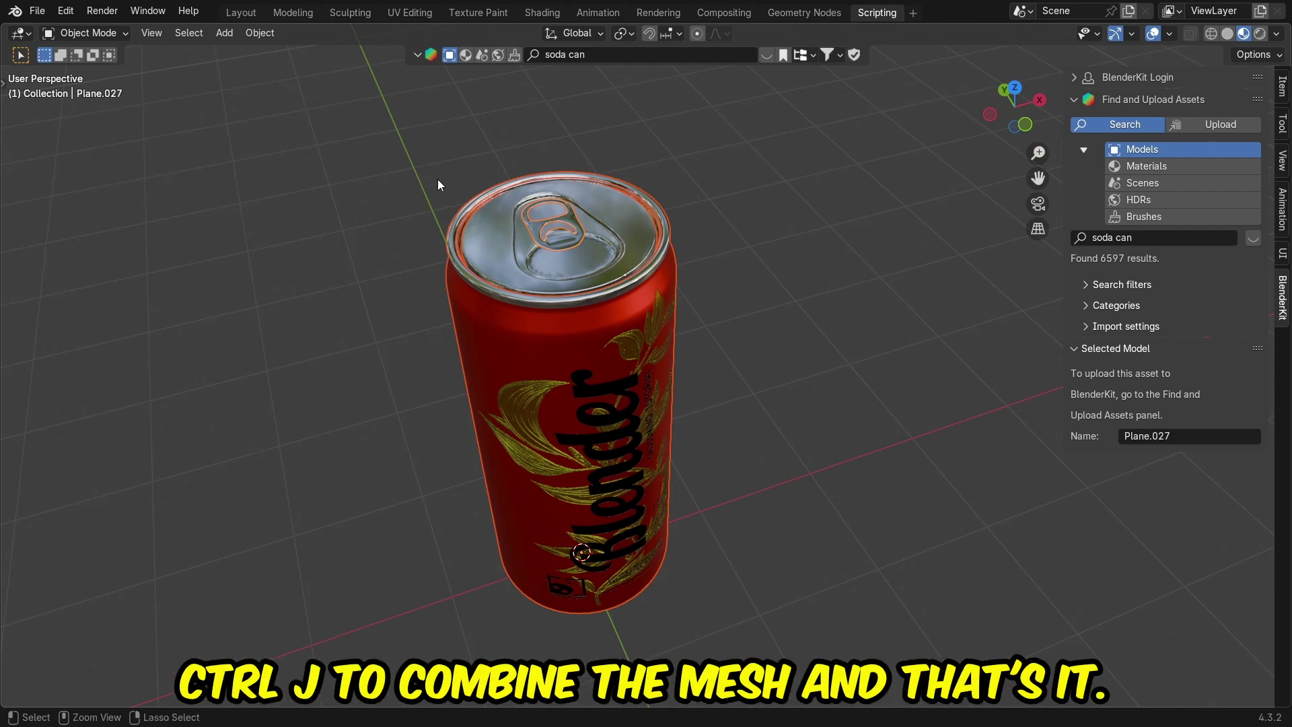
key(ctrl+j)
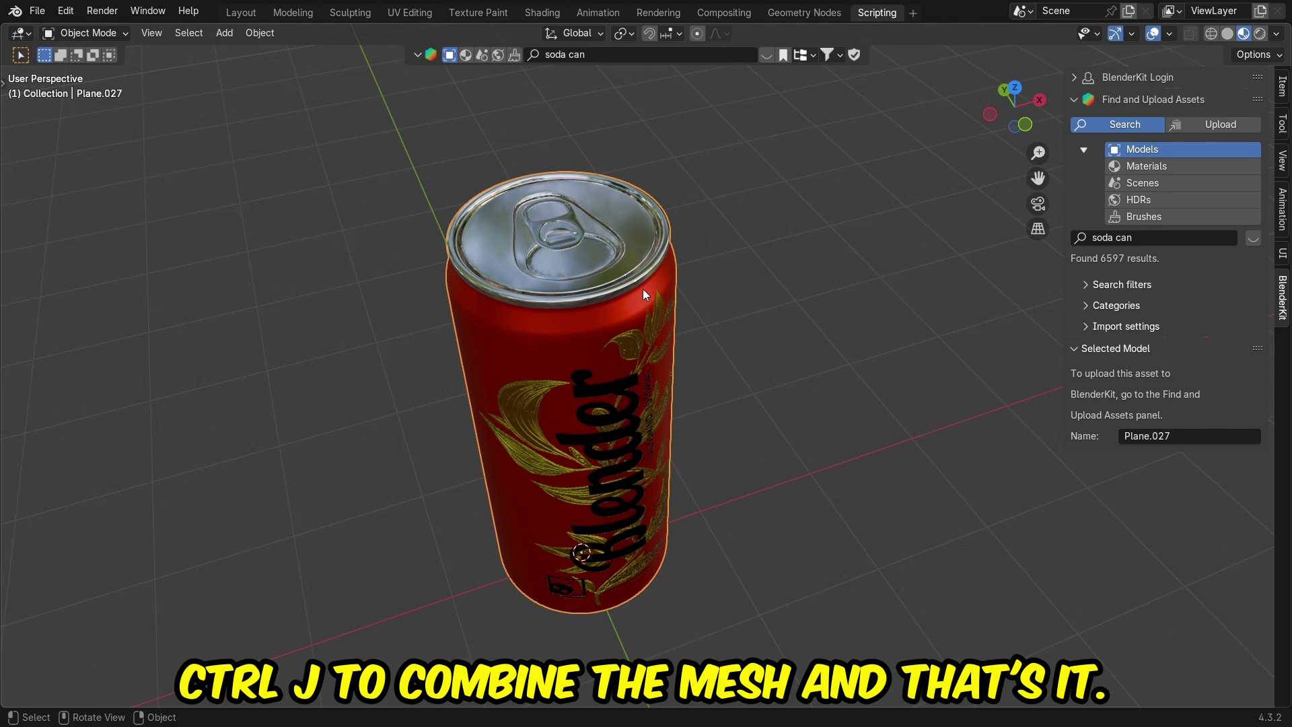
middle_drag(644, 289, 584, 280)
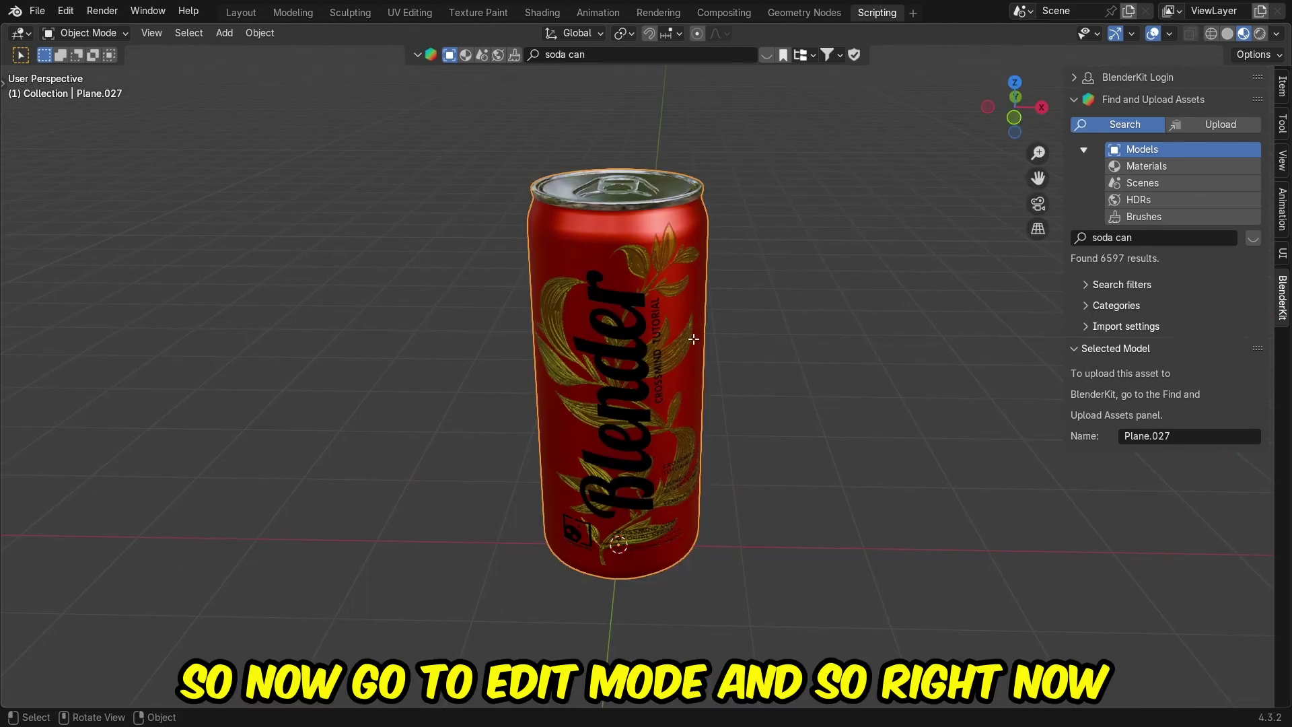
key(Tab)
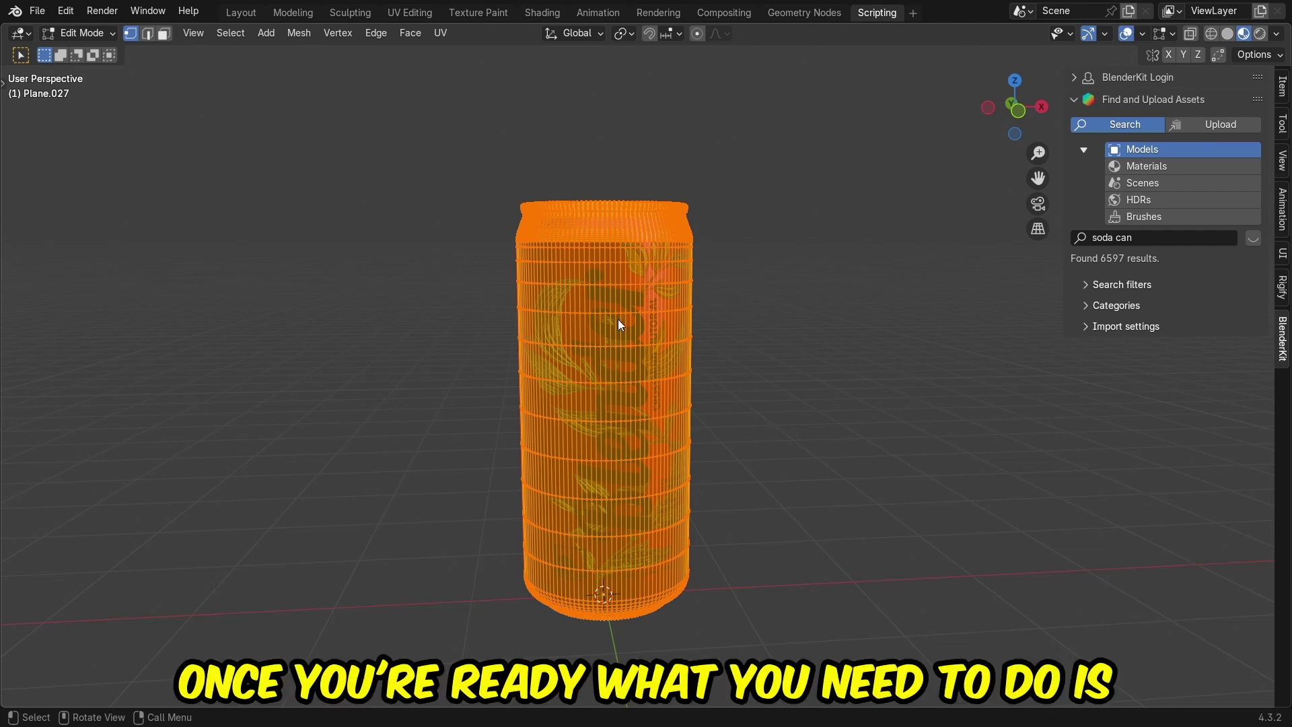
key(Tab)
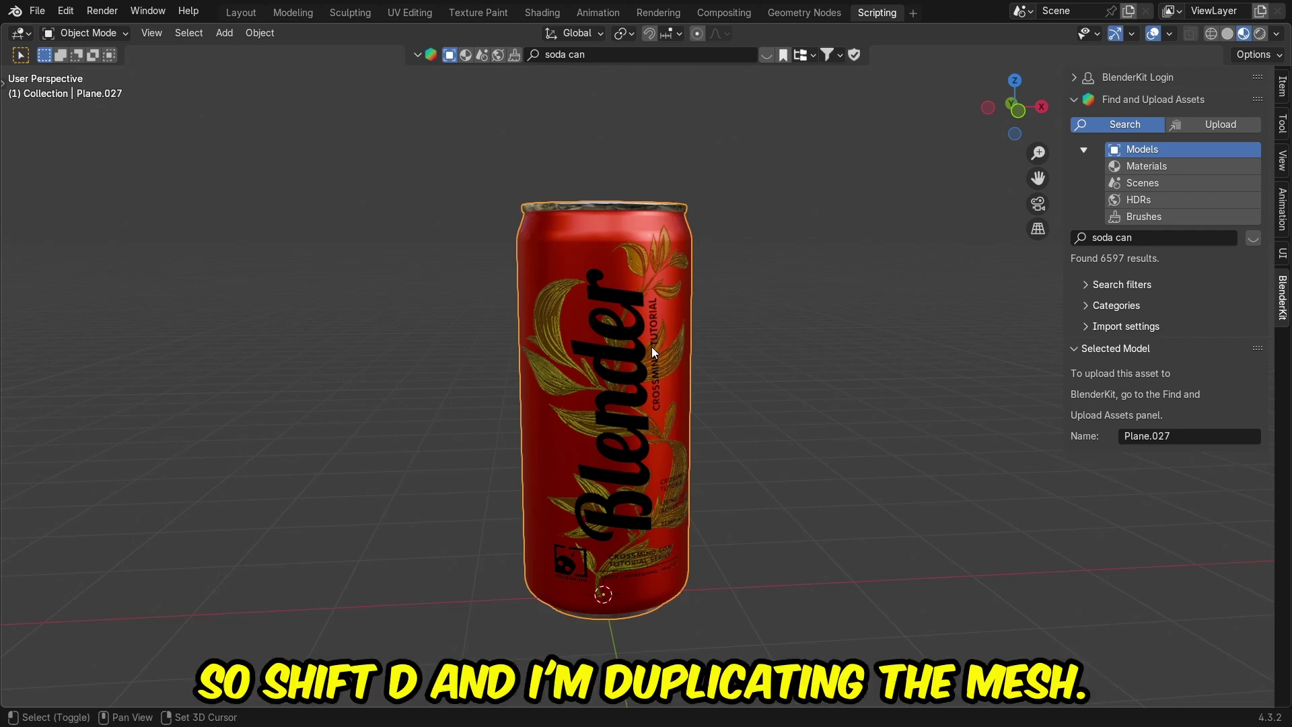
Step: Duplicate the red can and move the copy along the negative X axis, clear of the original
key(shift+d)
key(Escape)
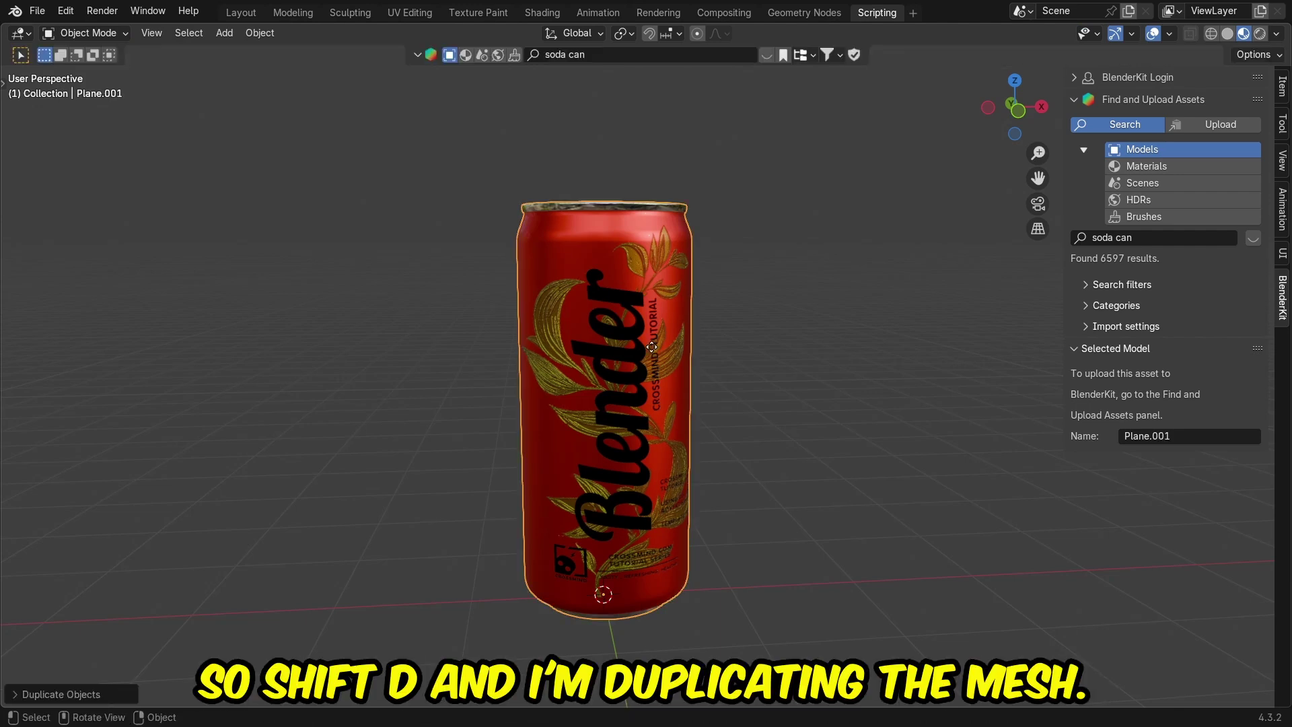
key(g)
key(x)
click(334, 350)
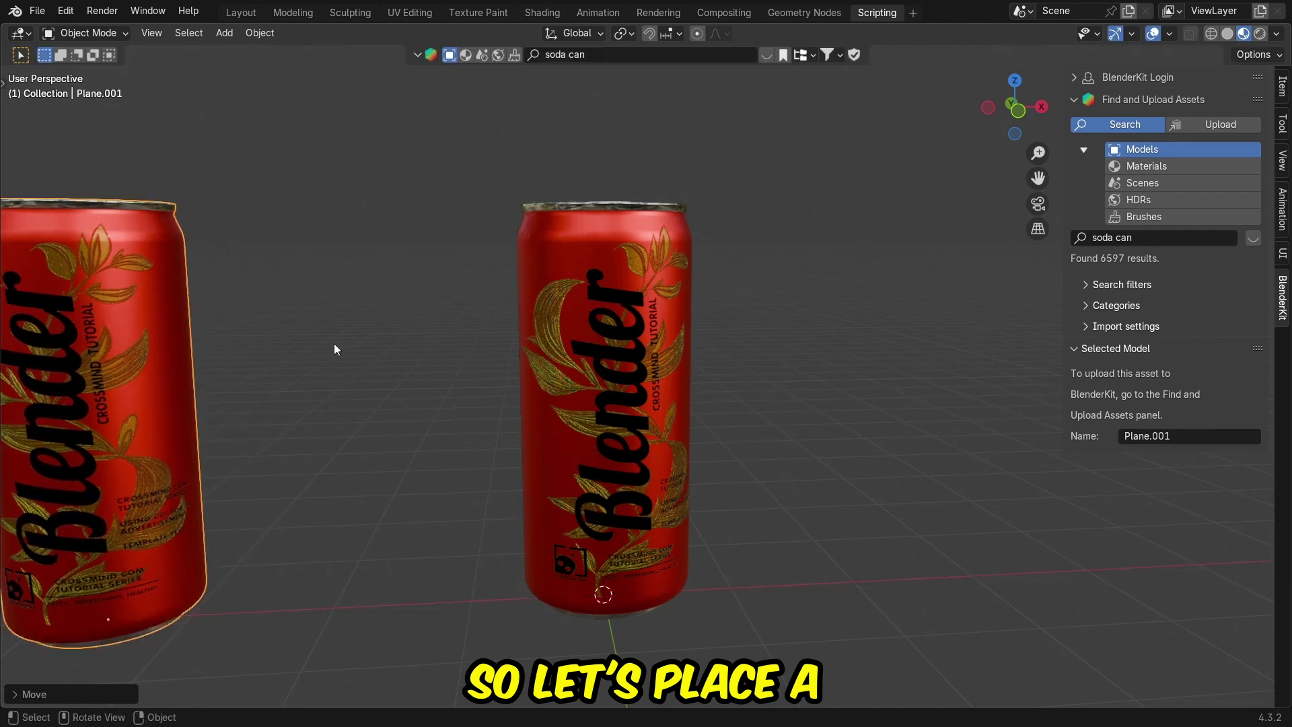
scroll(417, 350, down, 5)
mouse_move(556, 359)
middle_down()
mouse_move(517, 302)
mouse_move(548, 381)
middle_up()
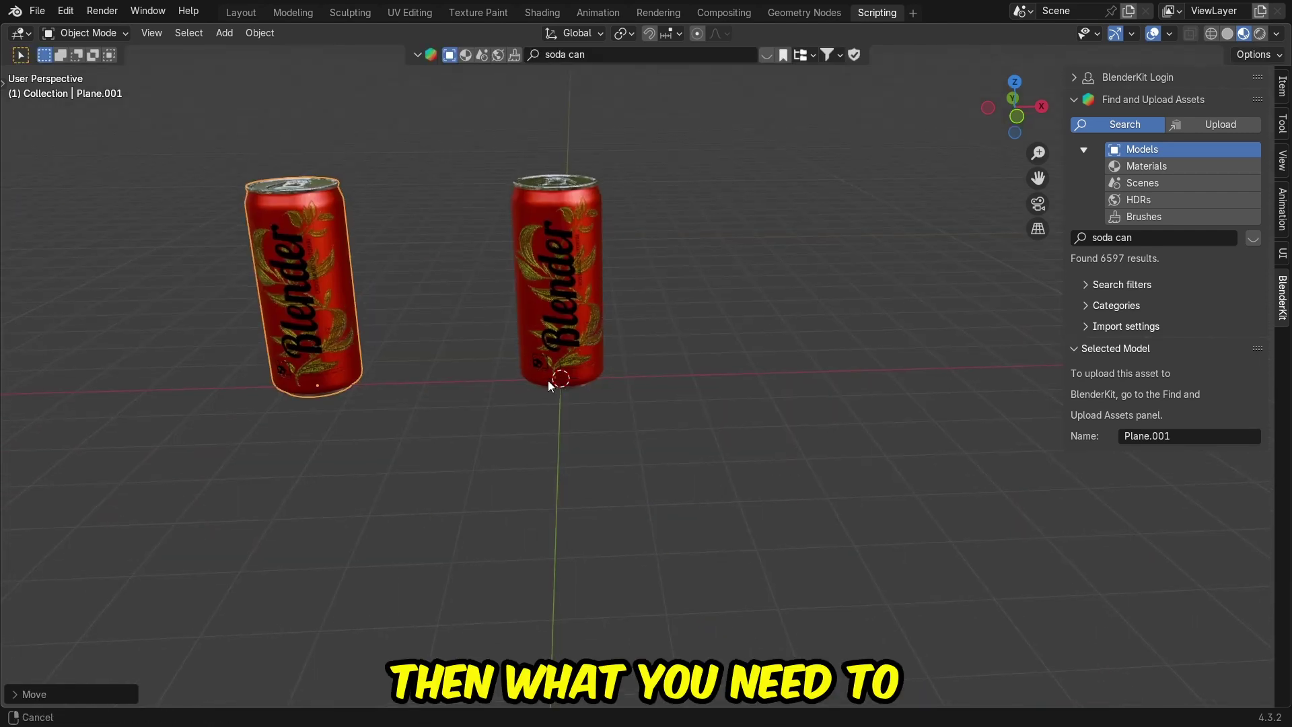
Step: Select the original can and open a FreeFlow UI floating window with the 3D Viewport editor, resized over the scene
click(548, 381)
middle_drag(623, 366, 743, 324)
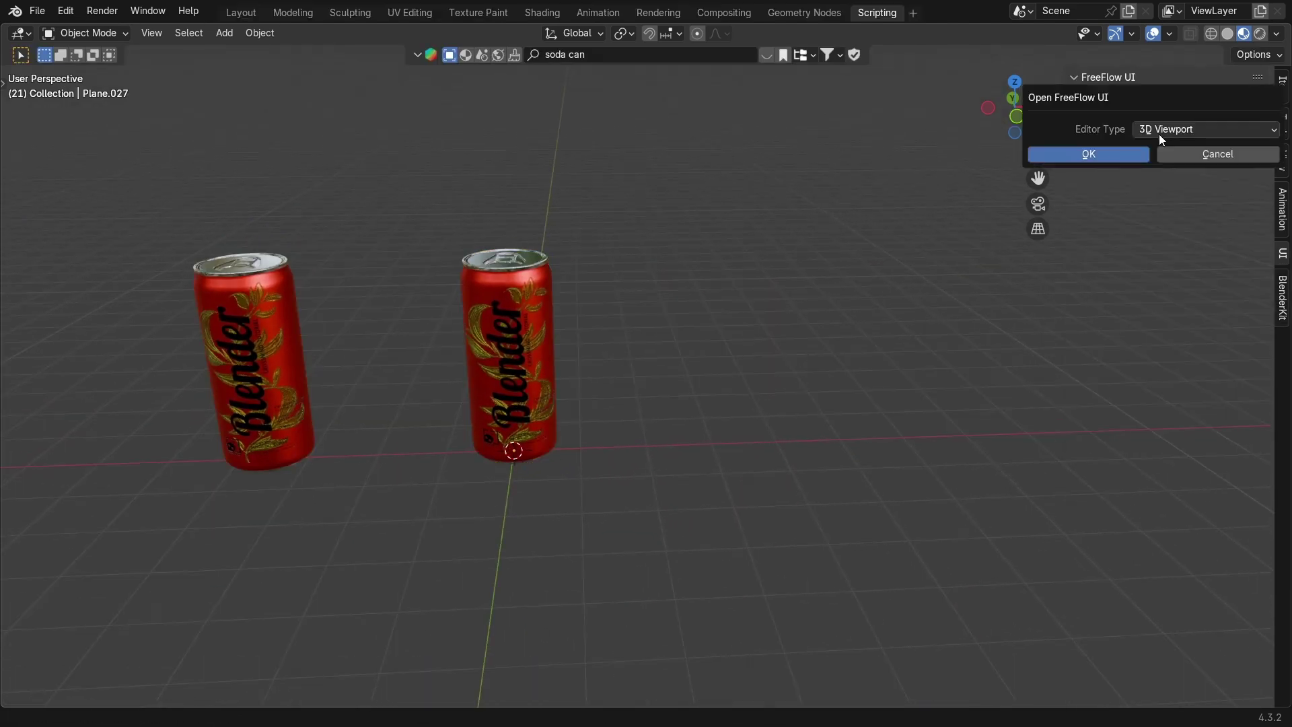
click(1159, 132)
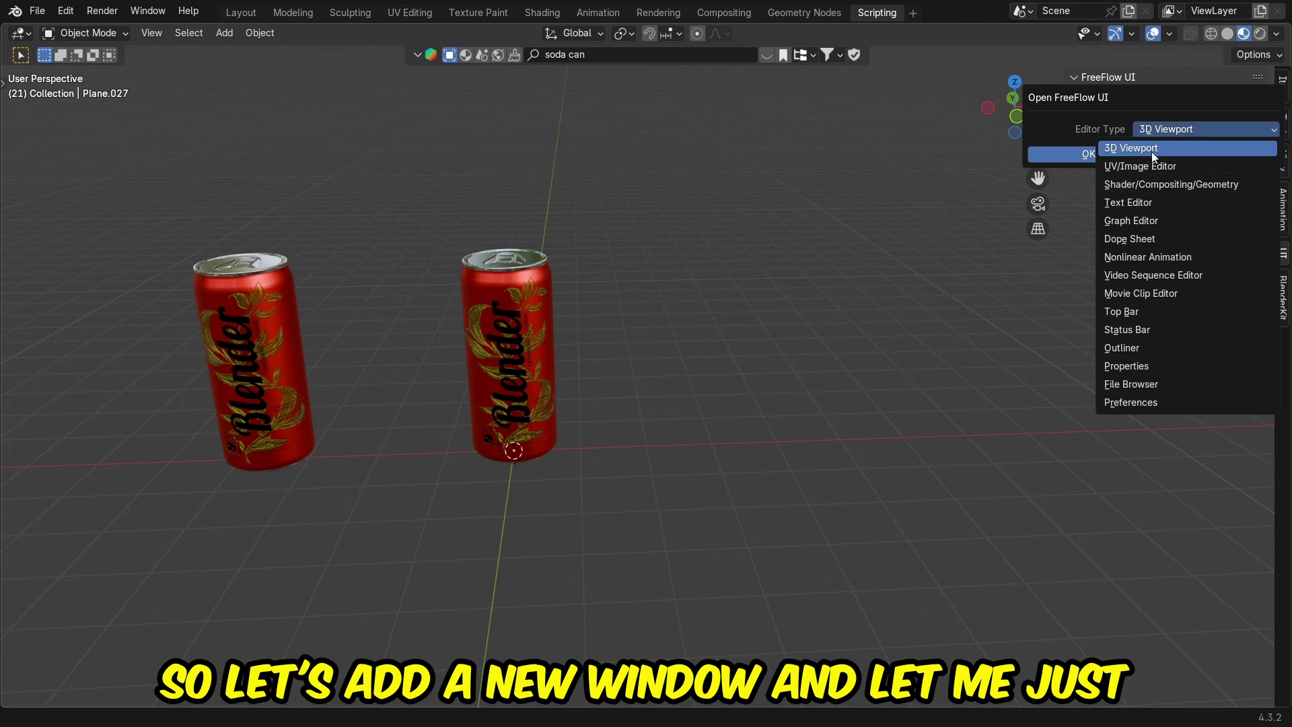
click(1152, 149)
click(1089, 153)
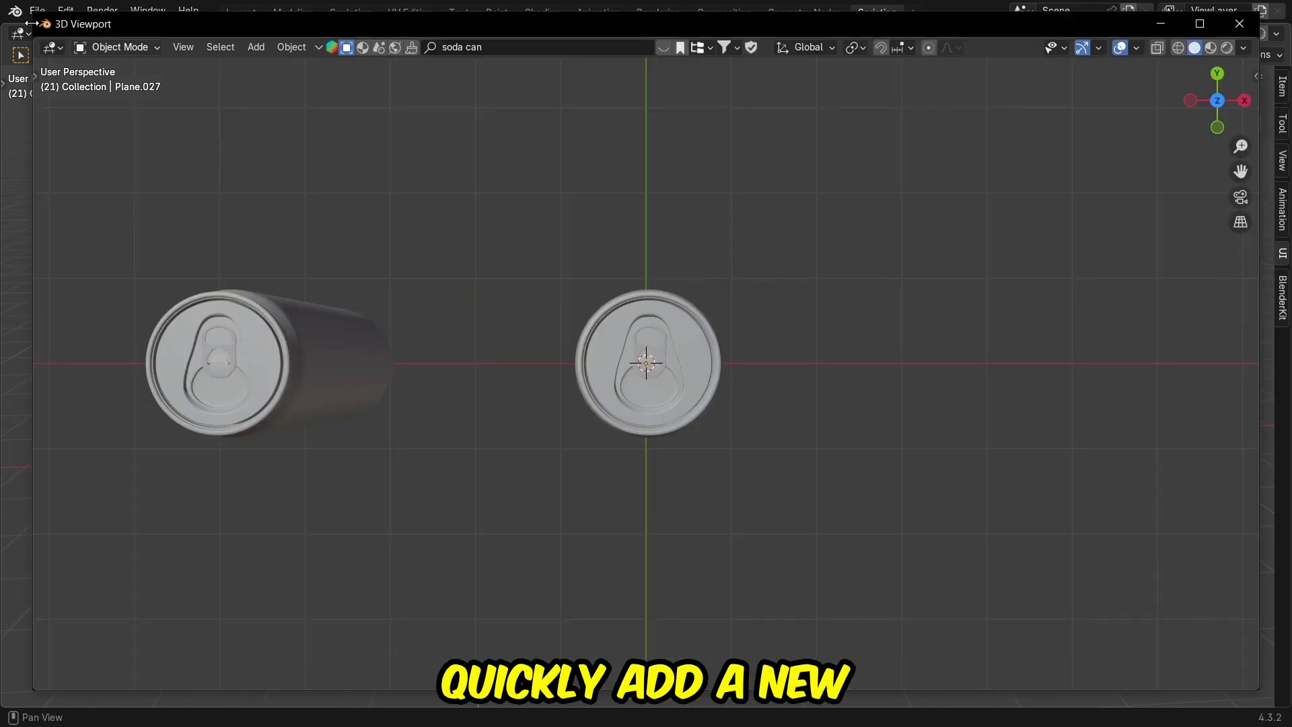
drag(32, 24, 783, 316)
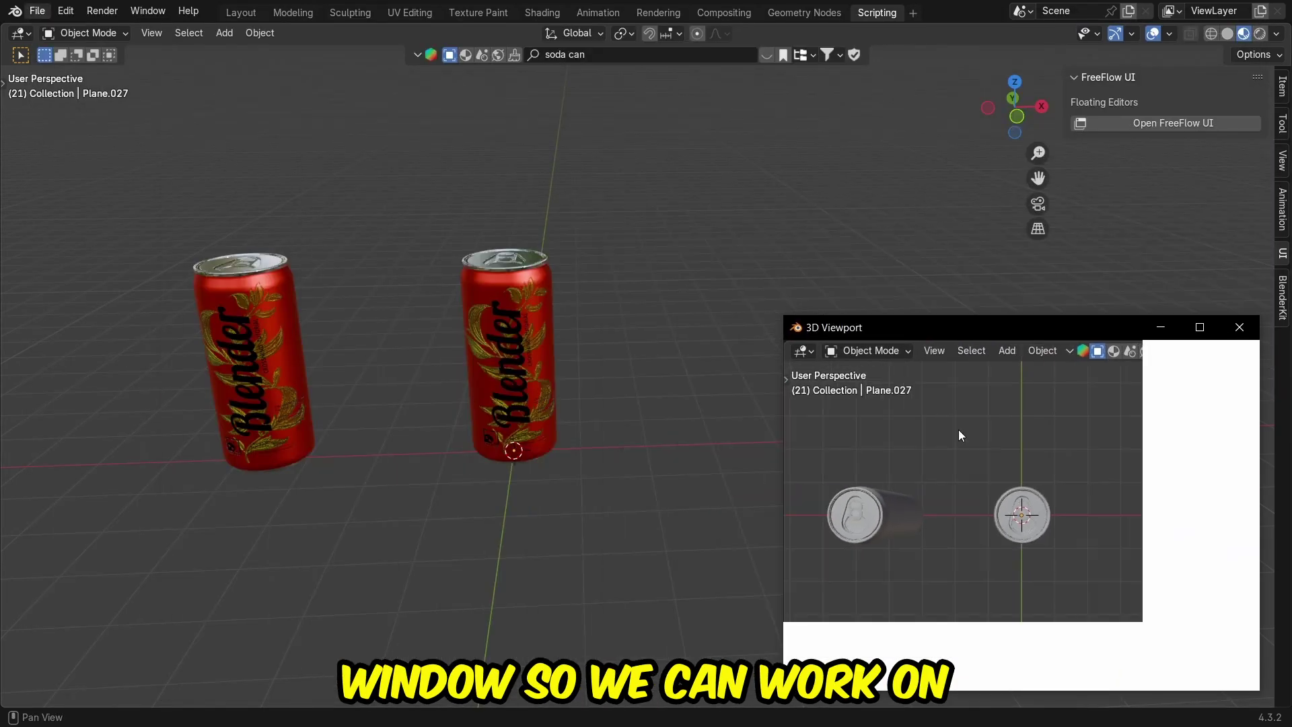
drag(857, 367, 409, 208)
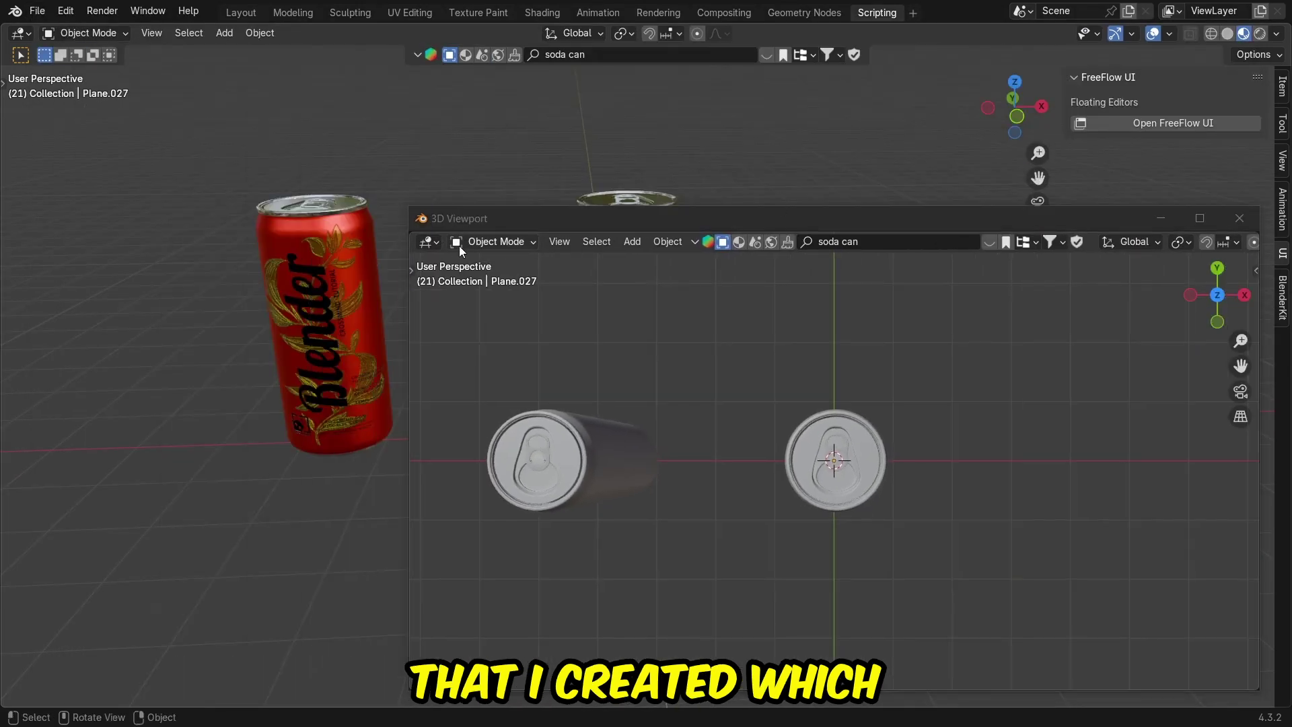
Step: Switch the floating window to the Properties editor, and shrink and reposition it so both cans stay uncovered
click(427, 243)
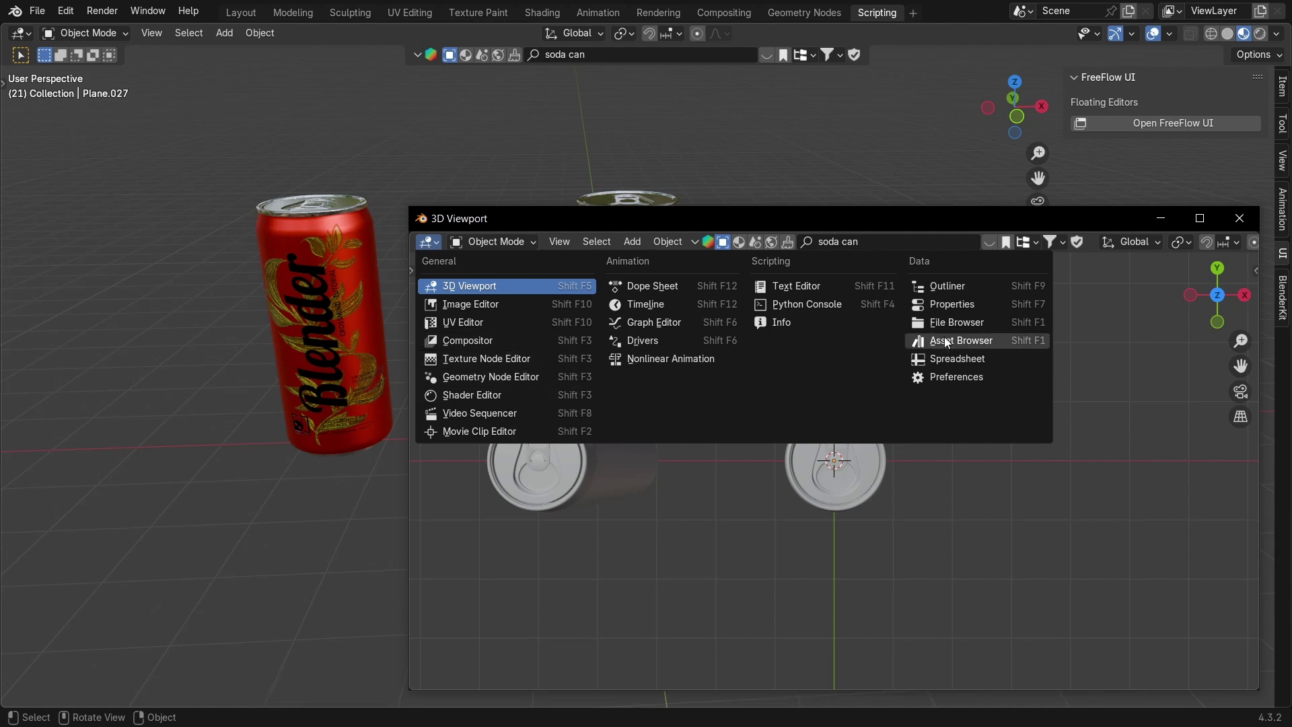
click(947, 308)
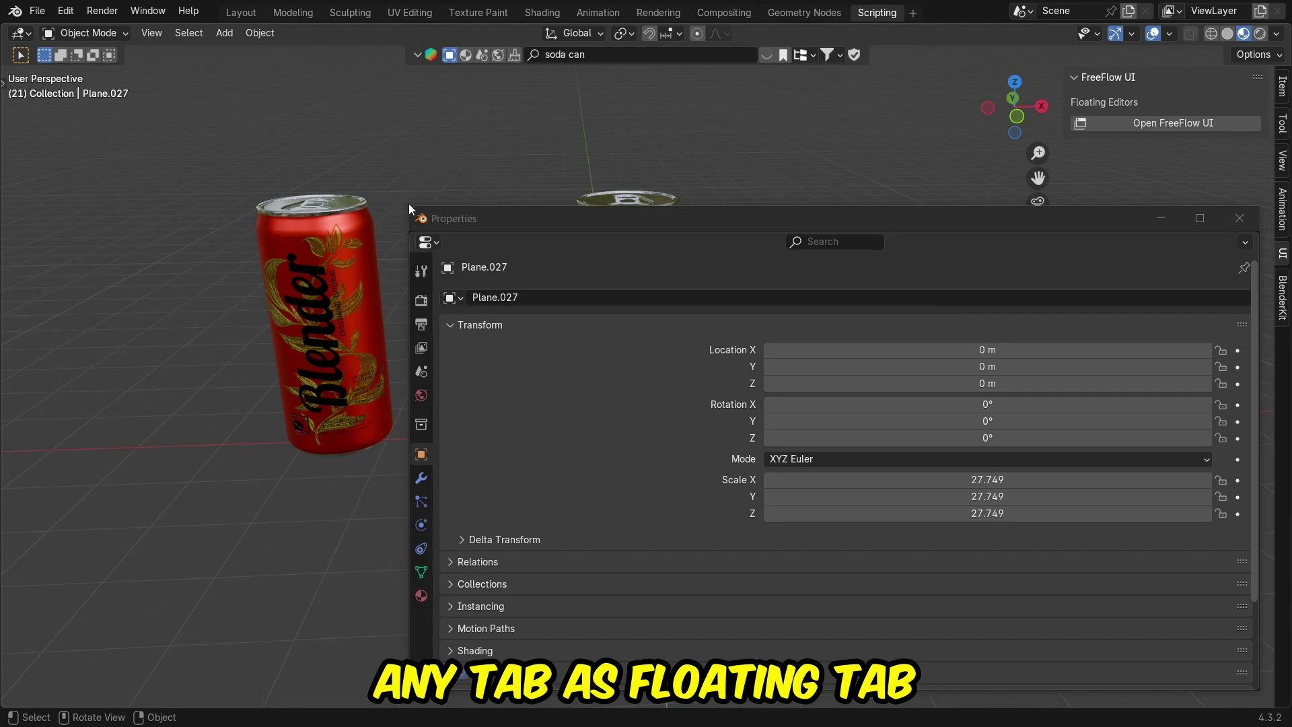
drag(409, 204, 725, 403)
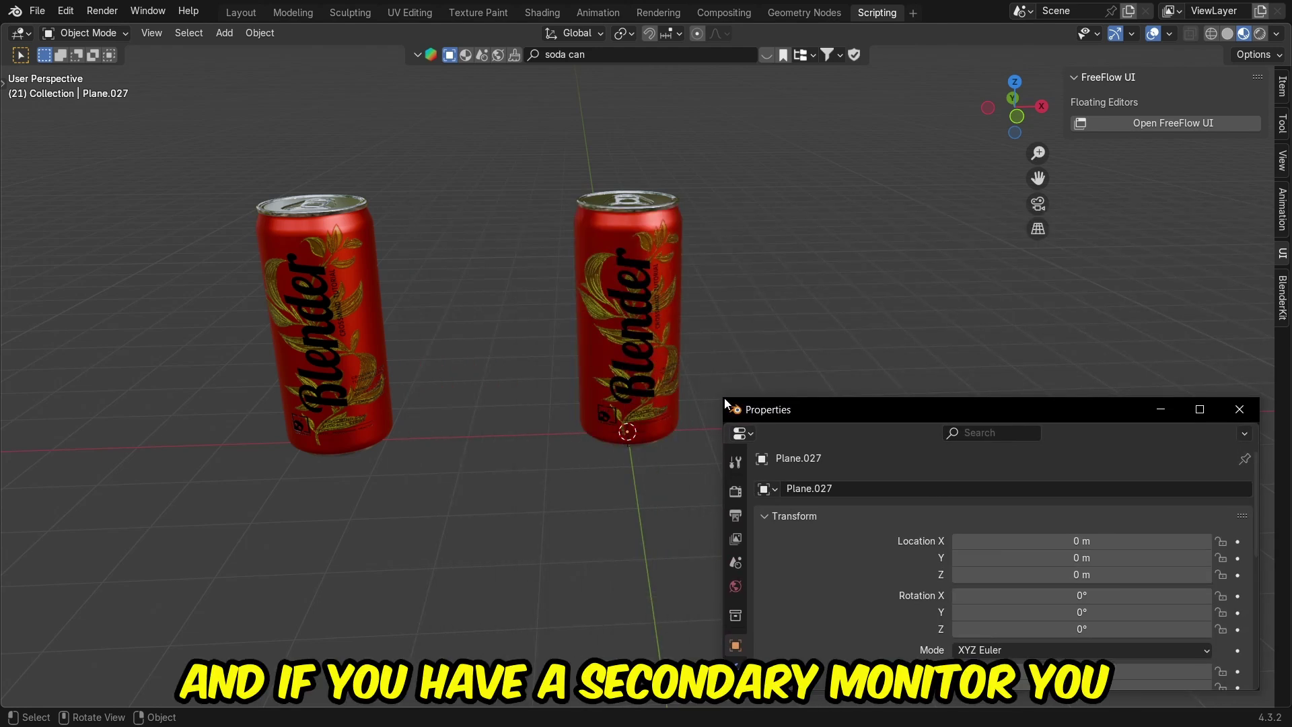
drag(811, 410, 510, 314)
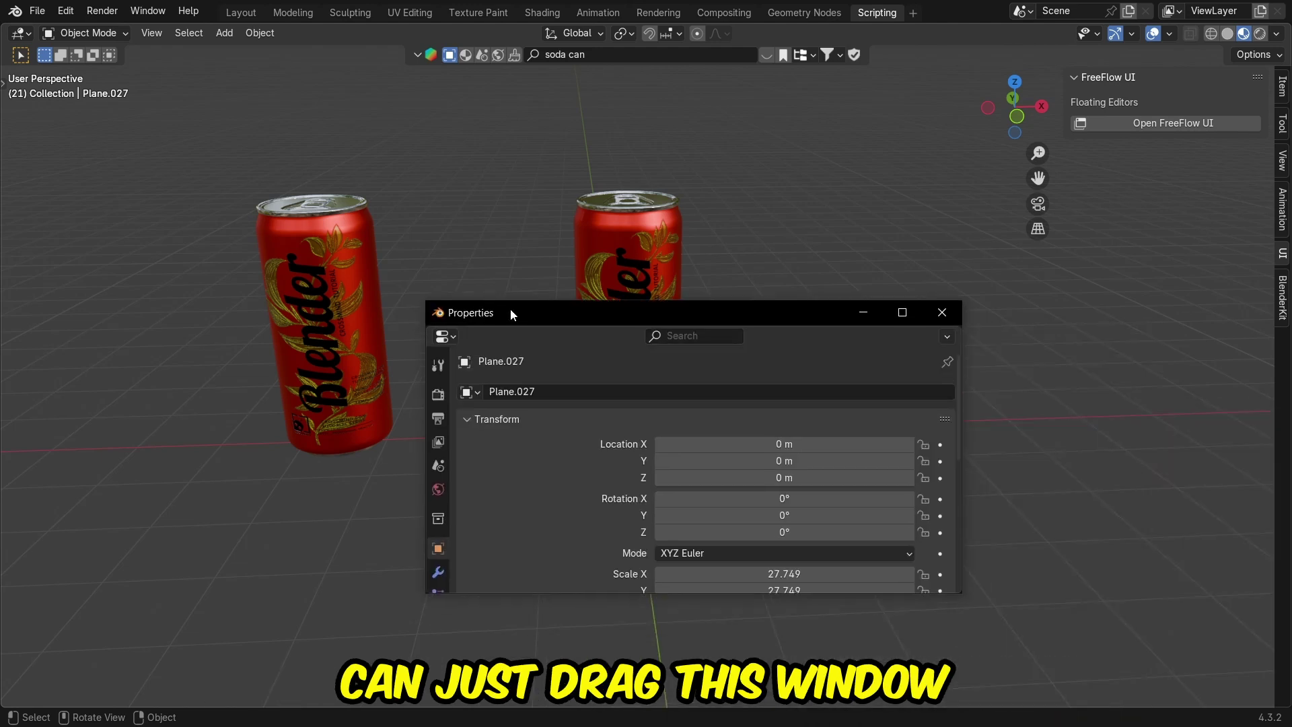
drag(510, 314, 769, 392)
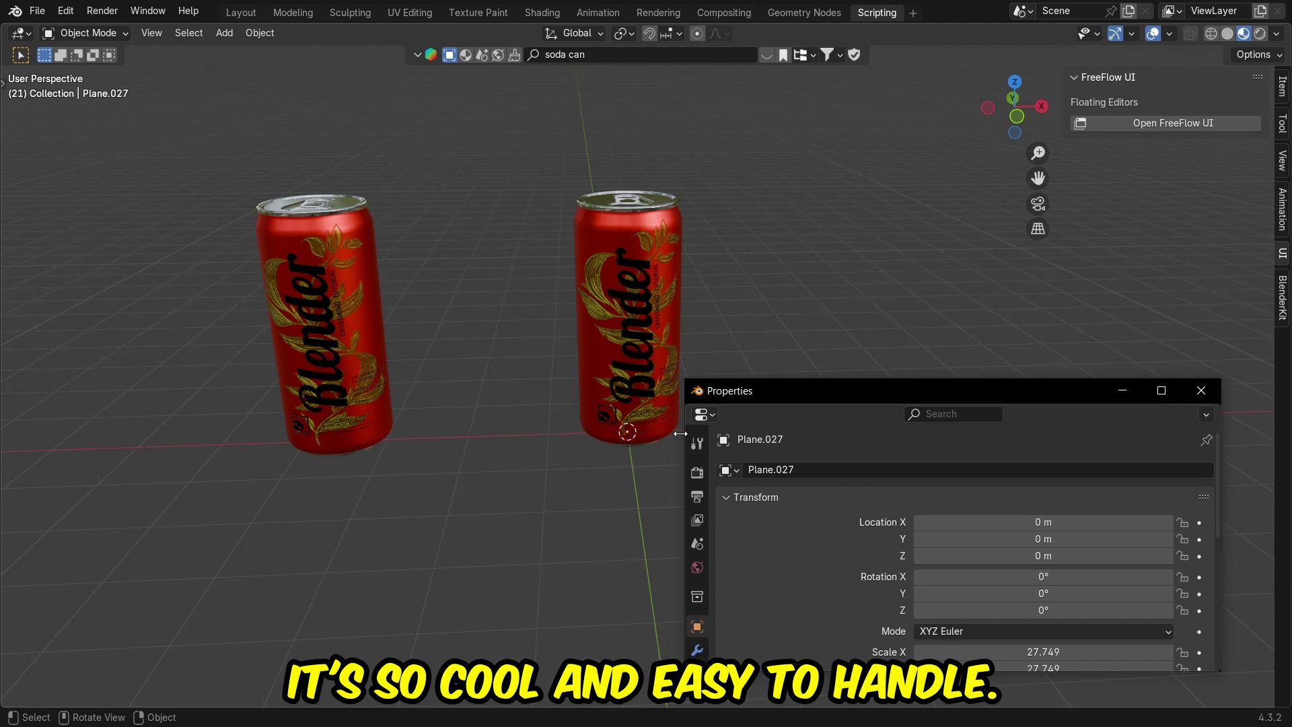
drag(687, 442, 726, 442)
Step: Set the viewport level of the original can's Subdivision modifier to 3
click(737, 650)
drag(893, 402, 961, 390)
scroll(1035, 511, down, 1)
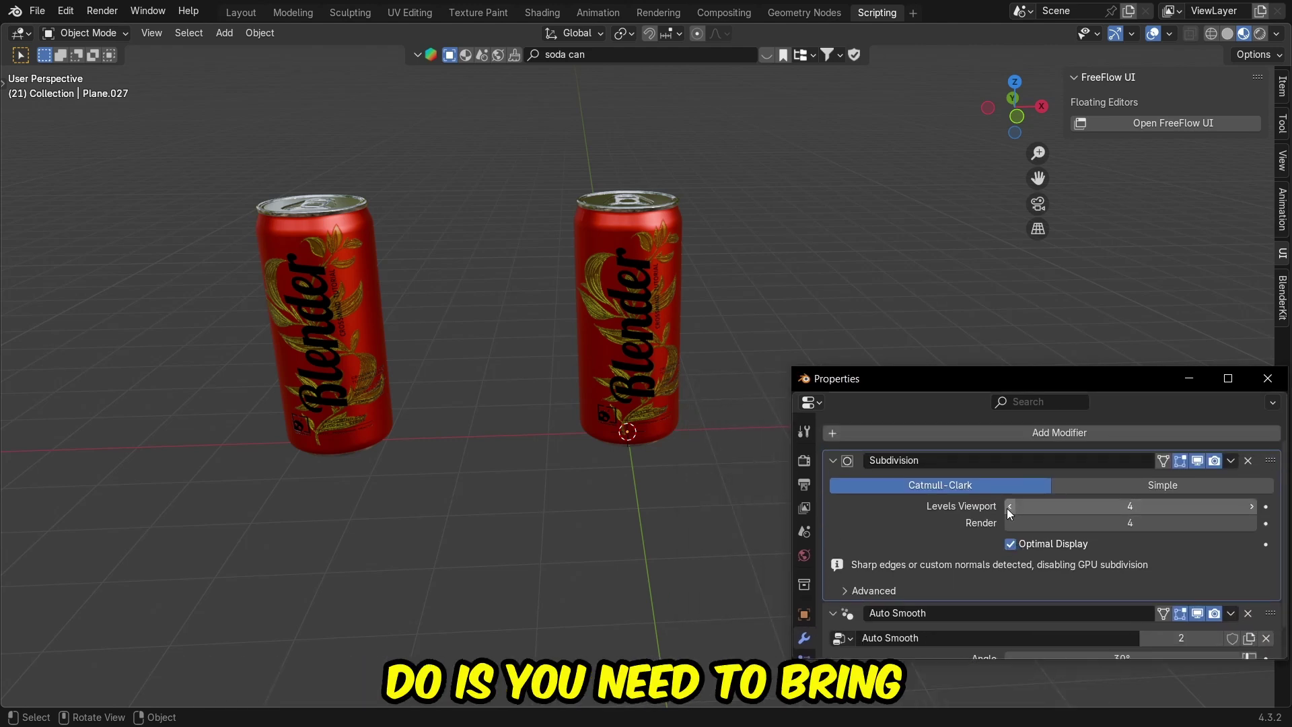
click(1010, 510)
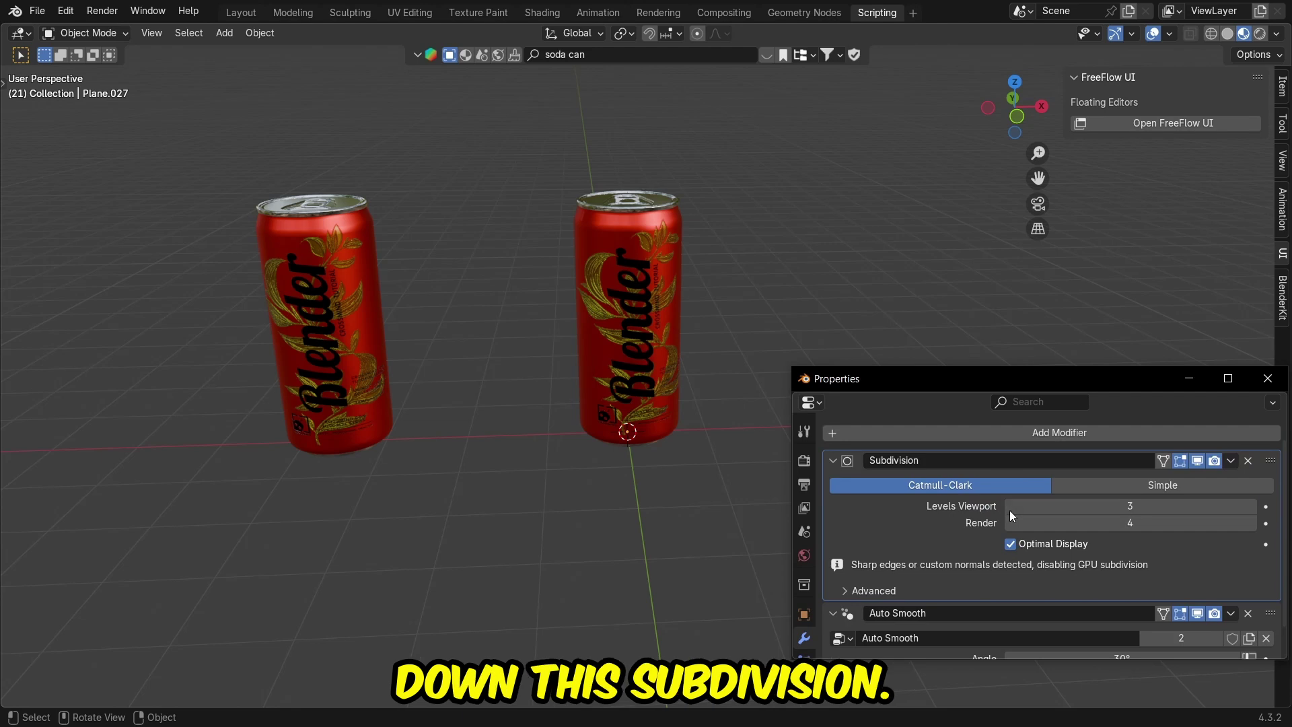
Step: Set the viewport level of the Subdivision modifier to 2 on both the original can and its duplicate
click(1011, 511)
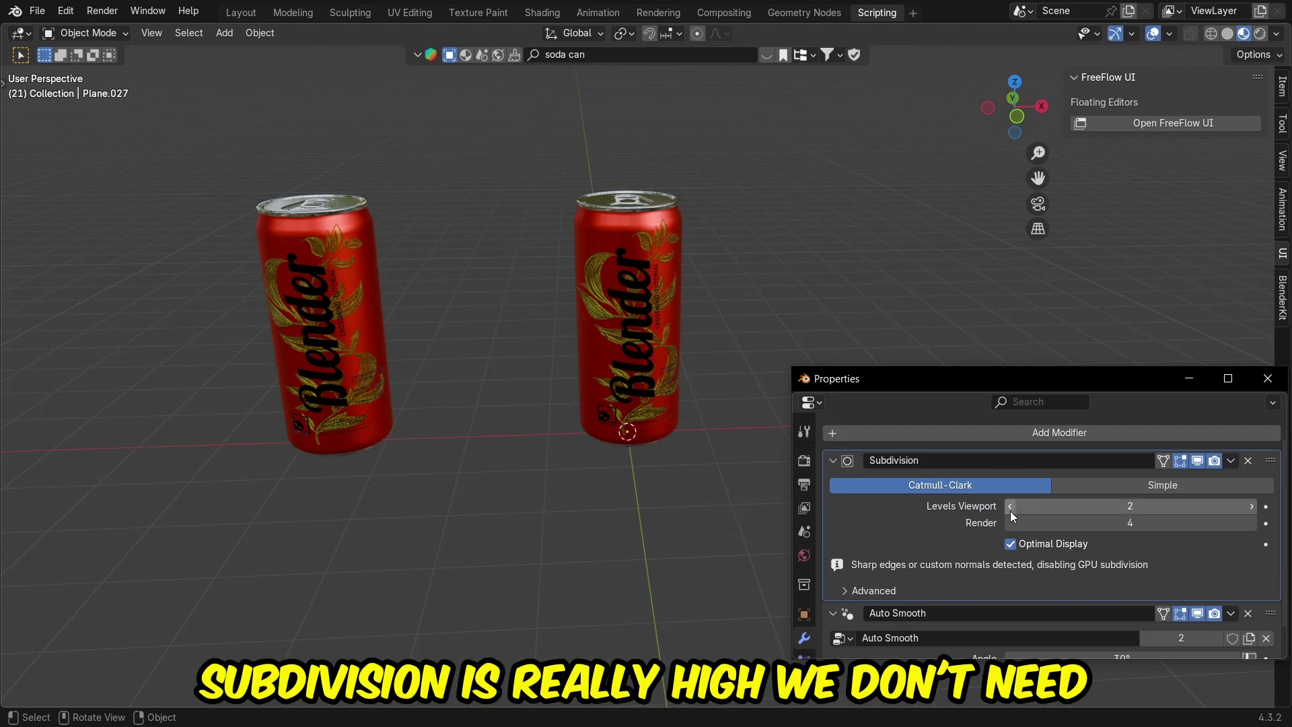
click(365, 341)
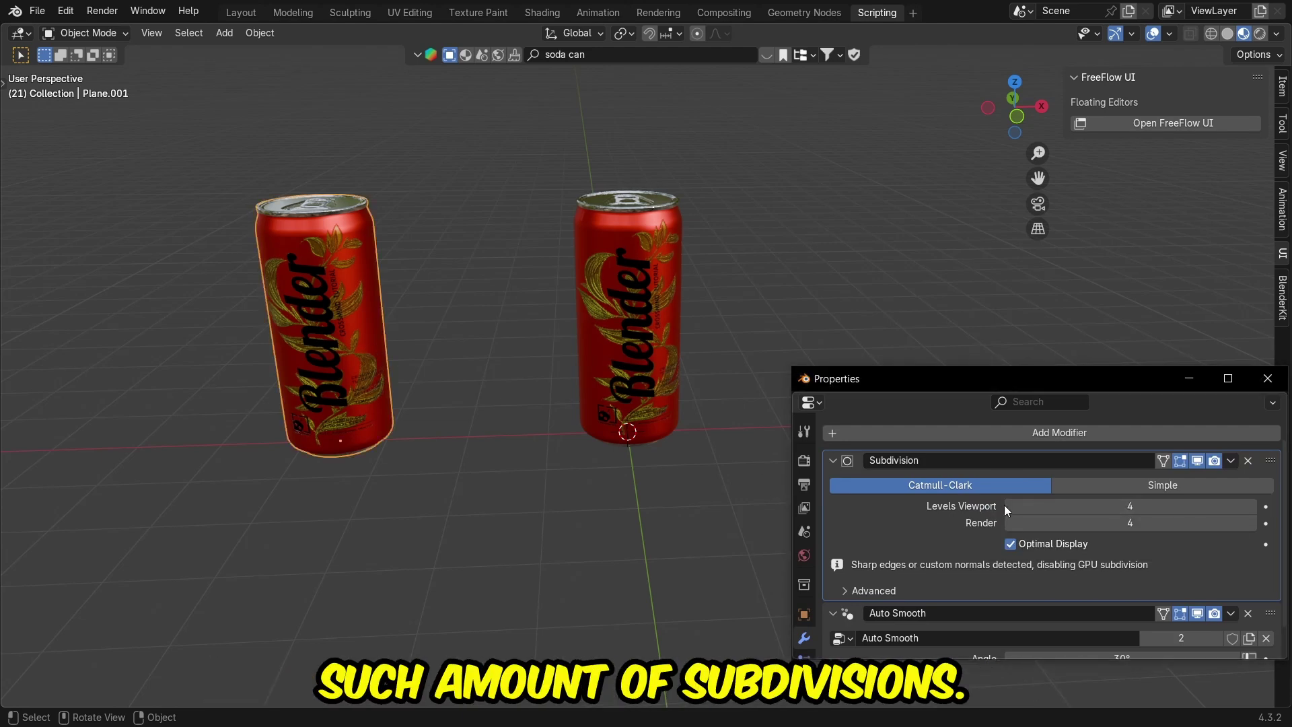
click(1009, 504)
click(1011, 504)
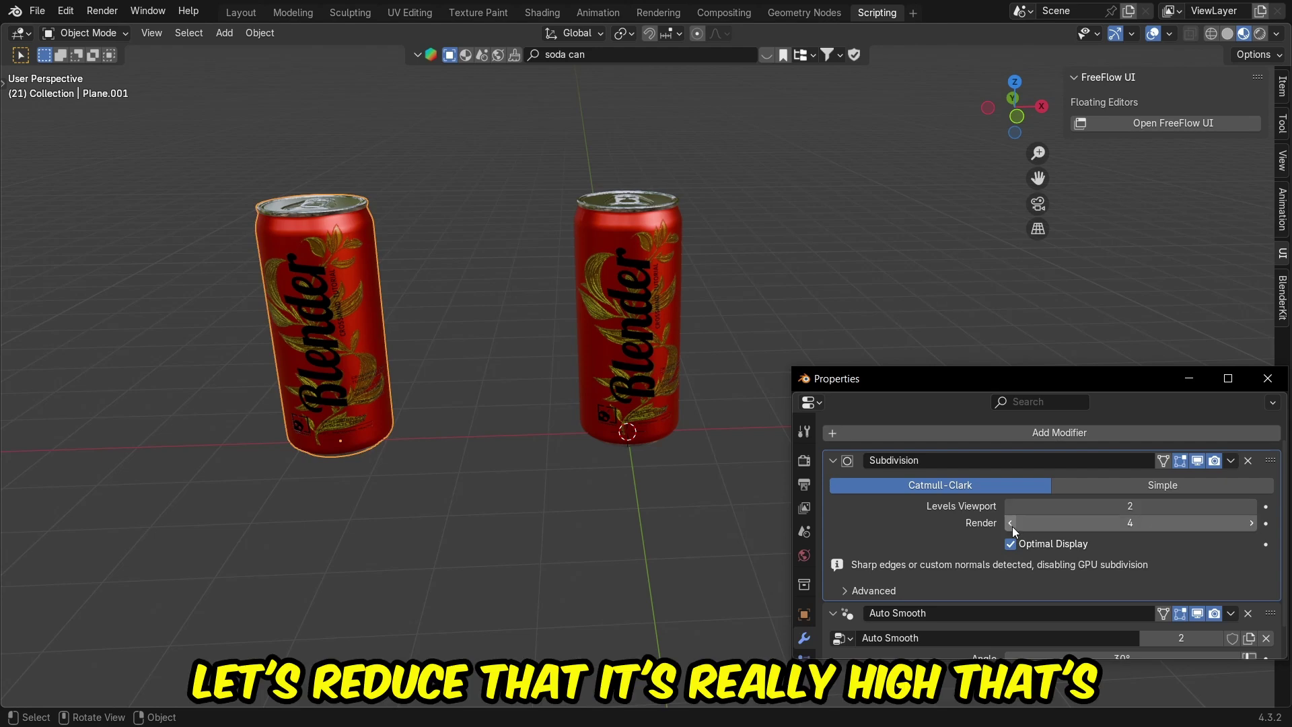
Step: Set the render level of the original can's Subdivision modifier to 2
click(625, 316)
click(1010, 523)
click(1009, 524)
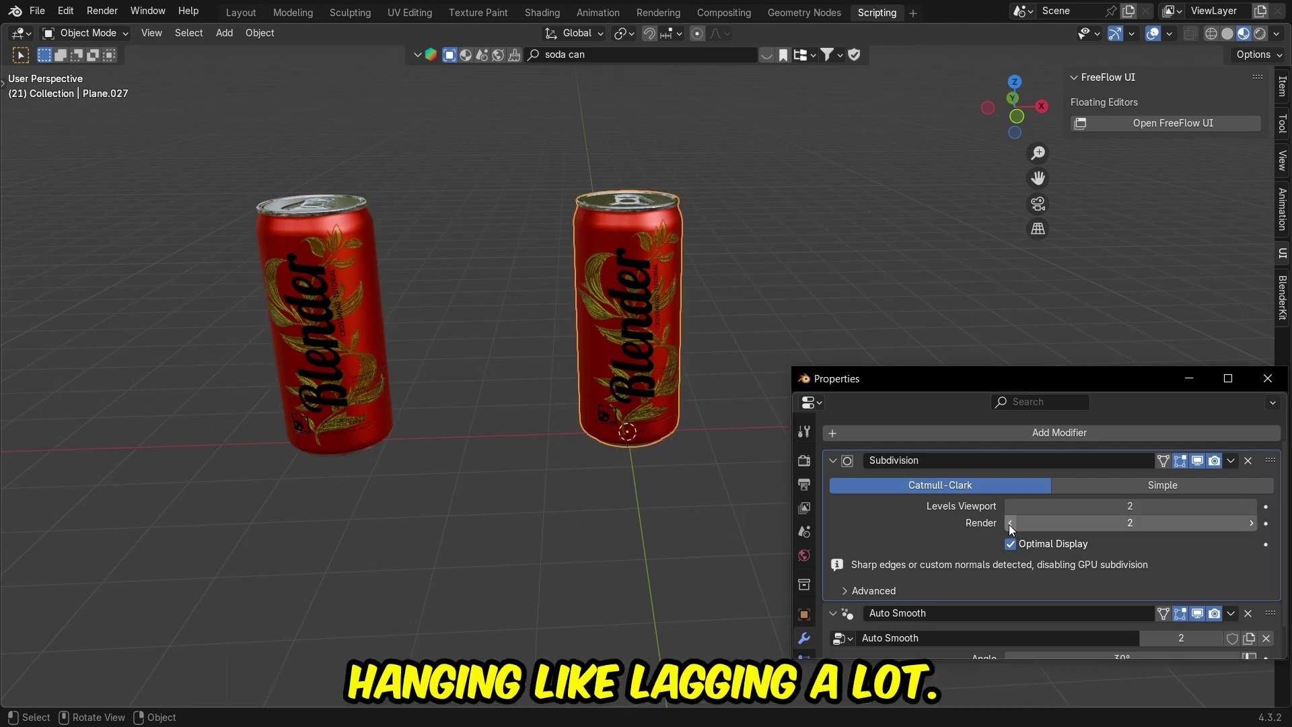
Step: Add a Displace modifier to the original can and give it a new texture
click(998, 435)
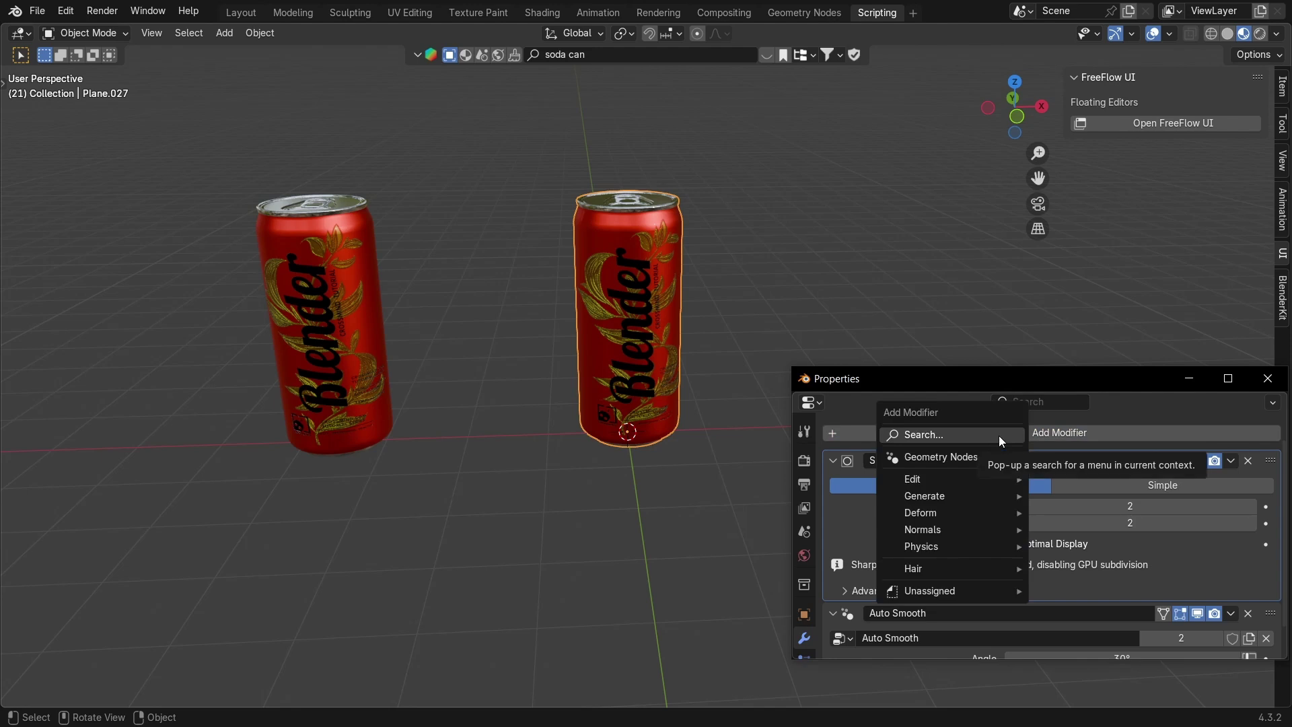
click(999, 434)
text(di)
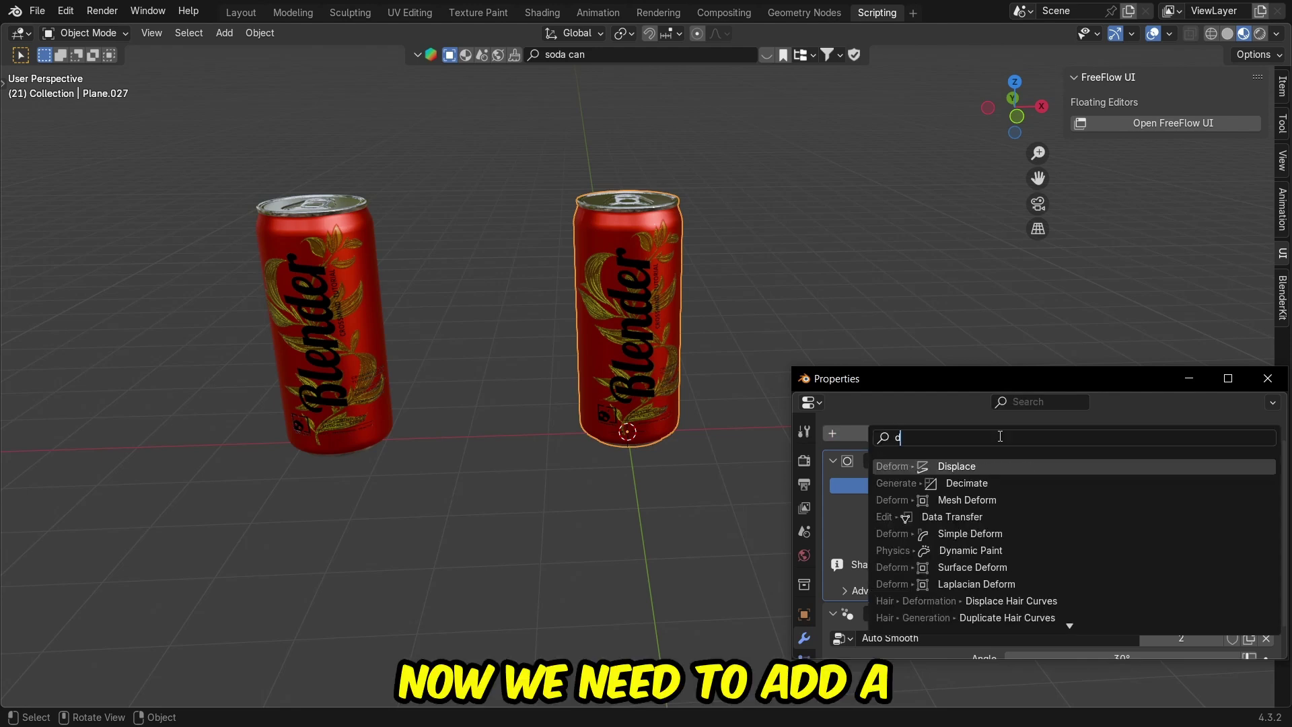
click(1009, 466)
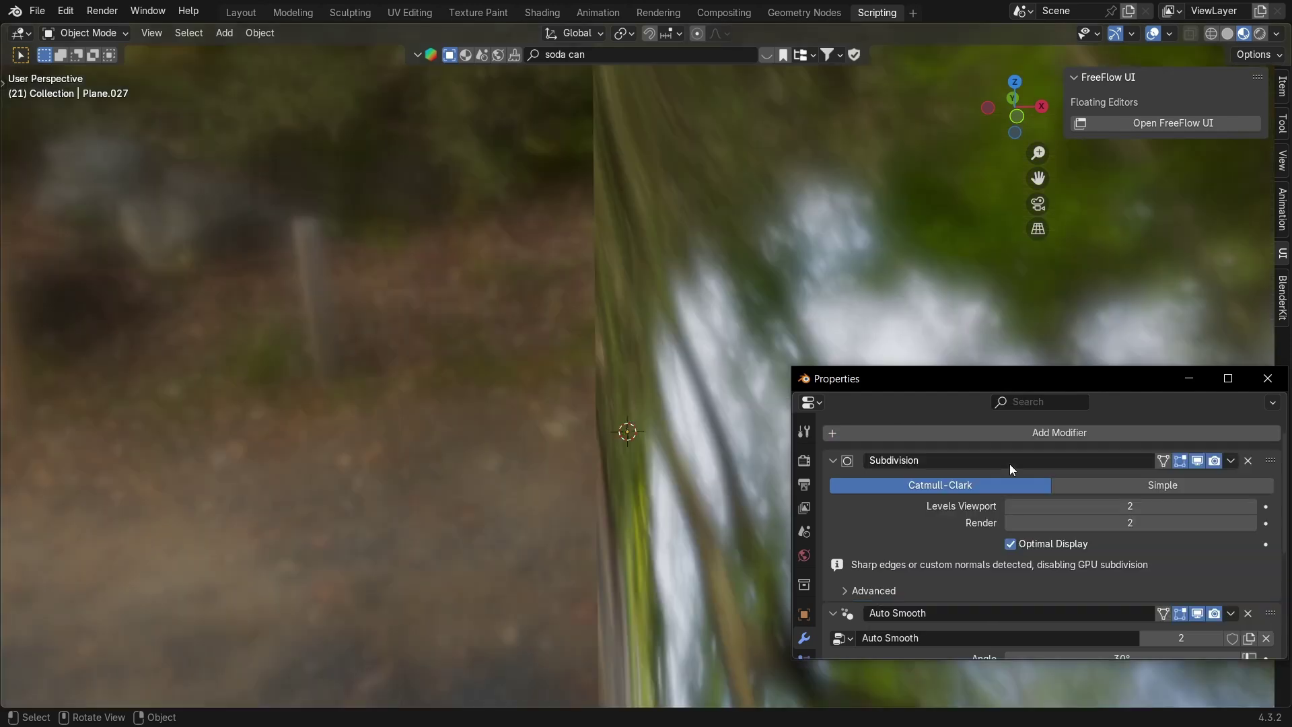
scroll(529, 346, down, 5)
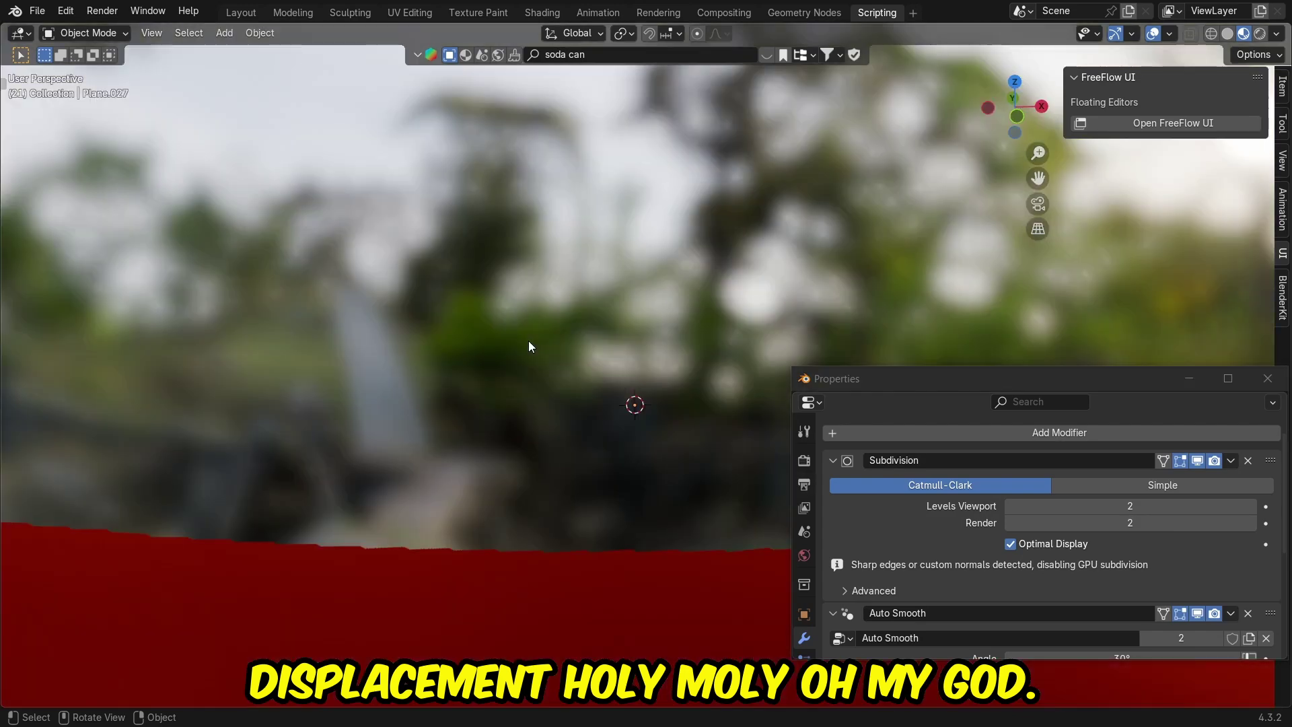
scroll(661, 393, up, 2)
scroll(998, 548, down, 5)
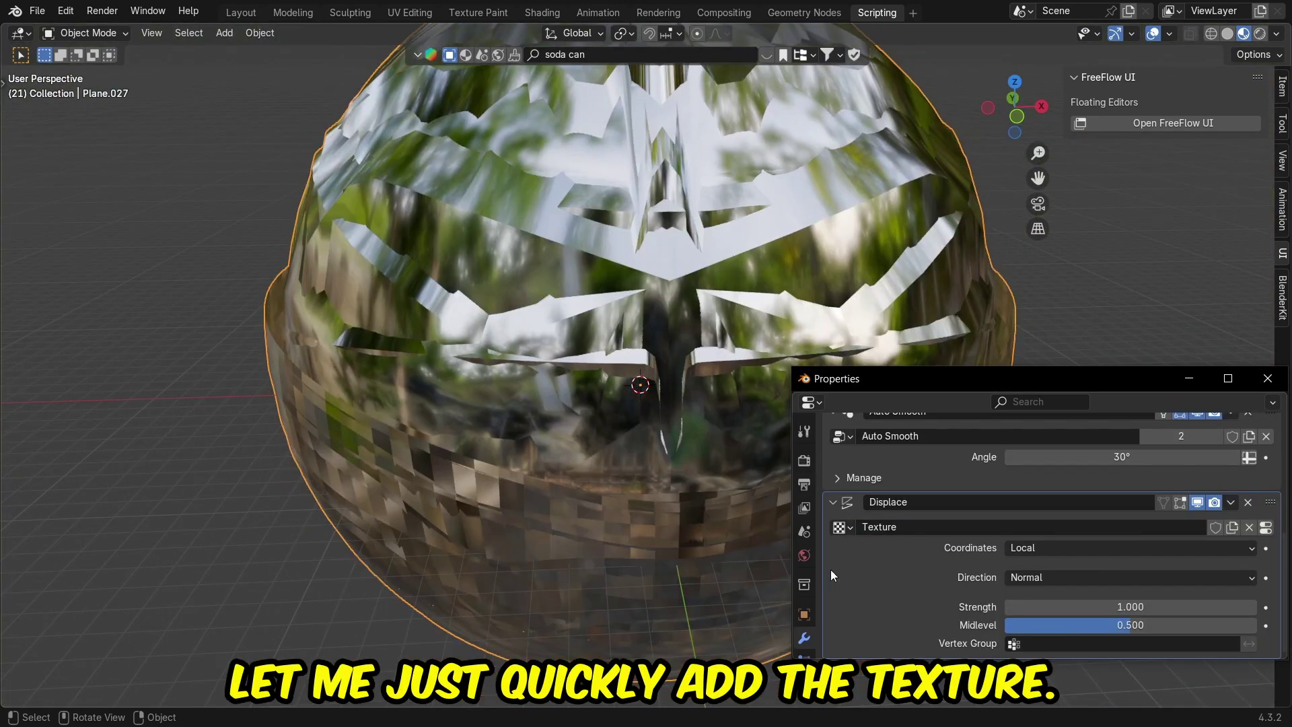
Step: Open the settings of the Displace texture and set its type to Stucci
scroll(810, 532, down, 4)
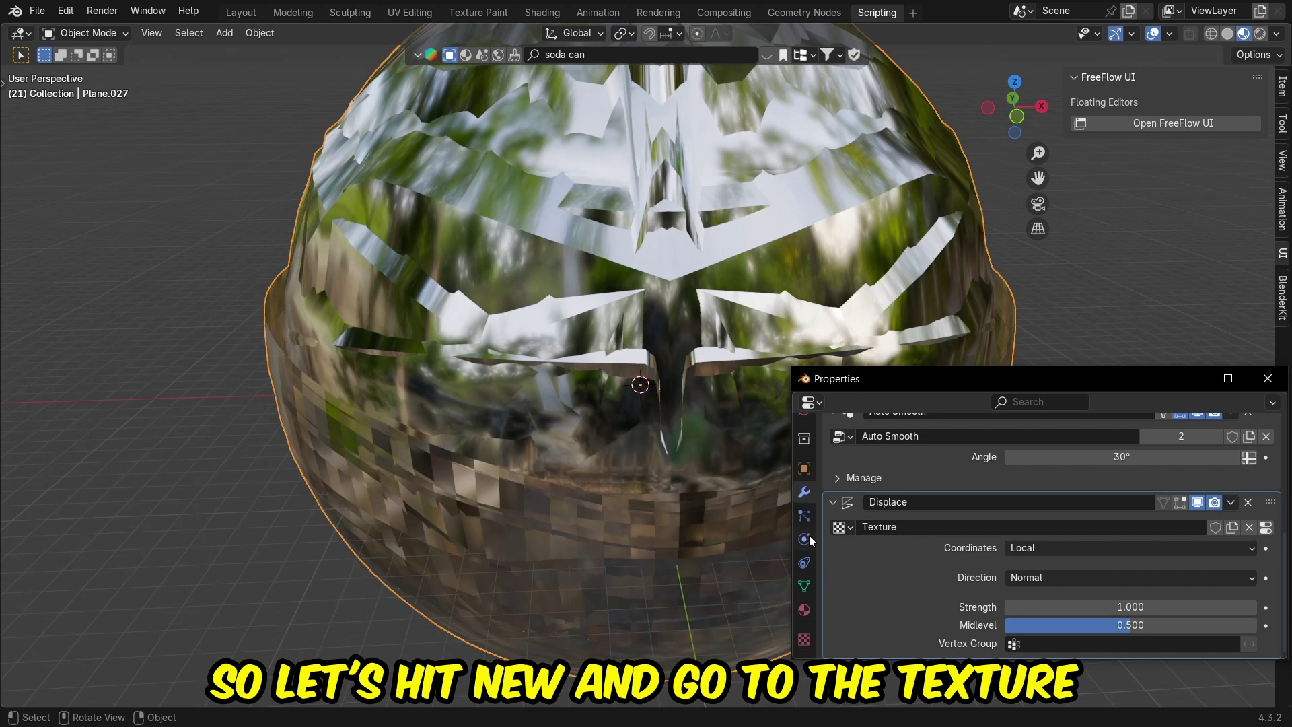
click(805, 639)
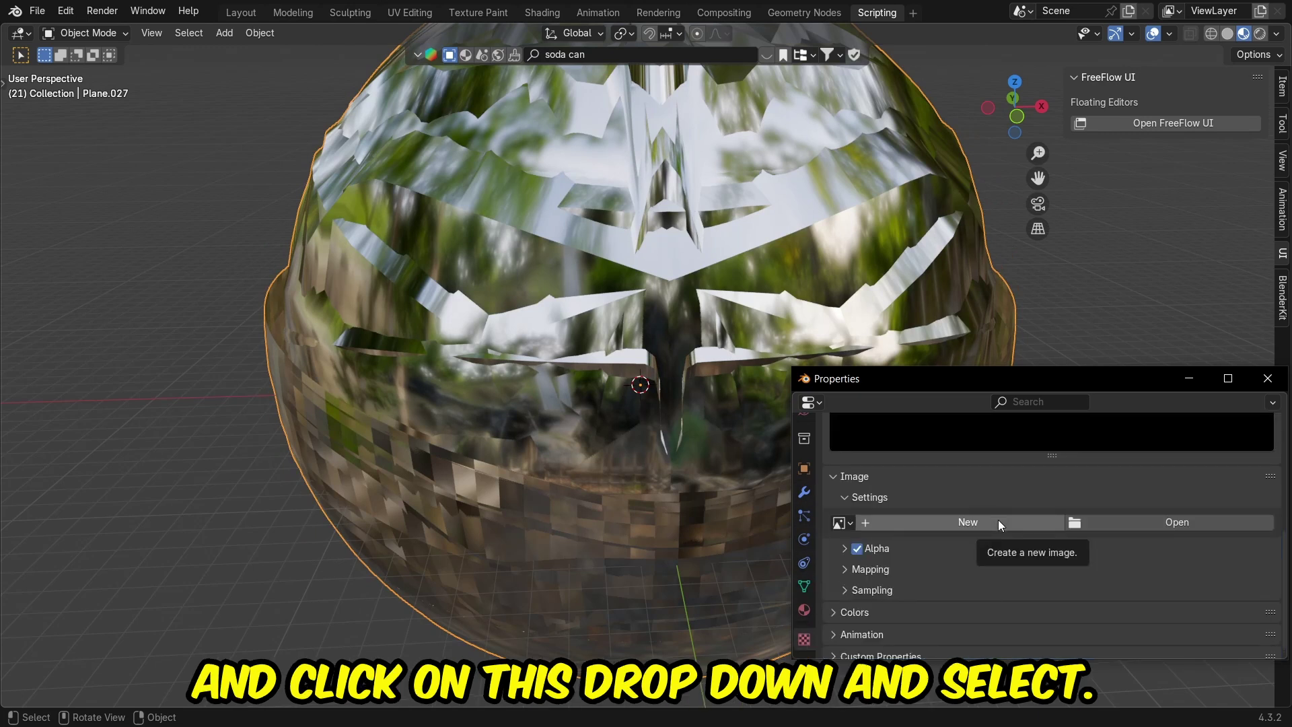
scroll(998, 523, up, 8)
click(1044, 505)
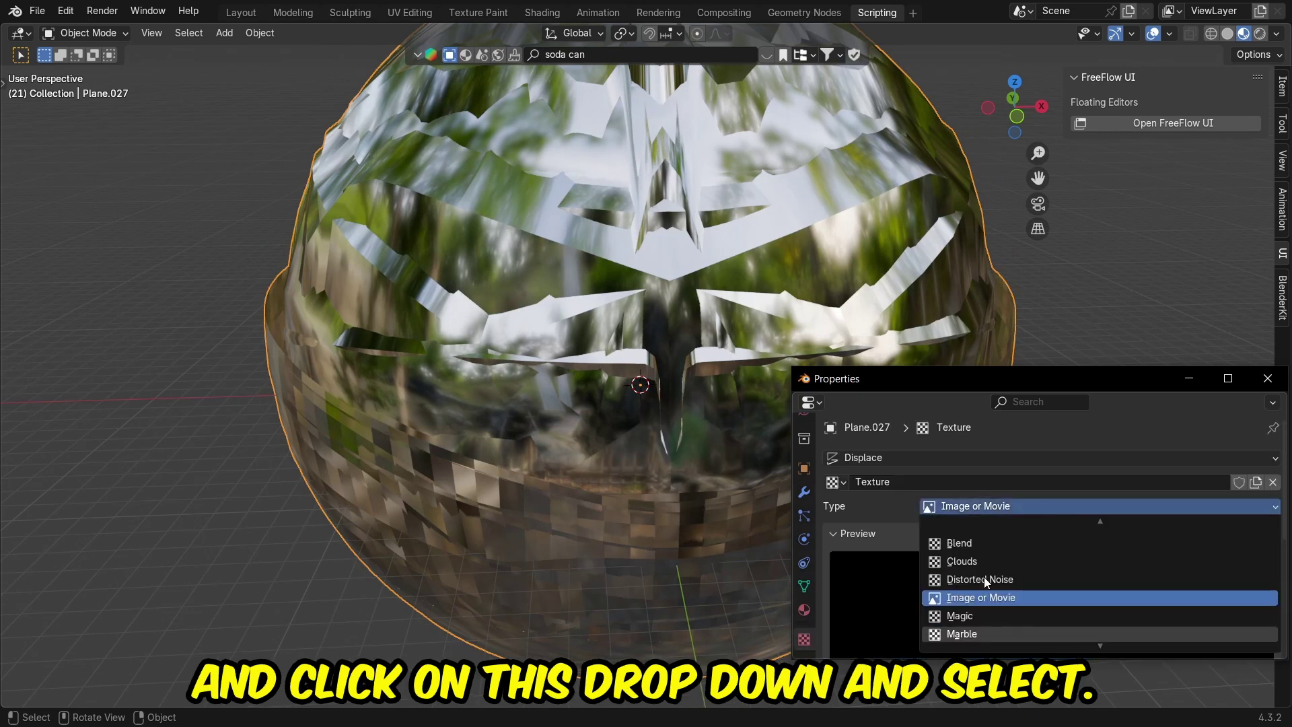
scroll(984, 576, down, 2)
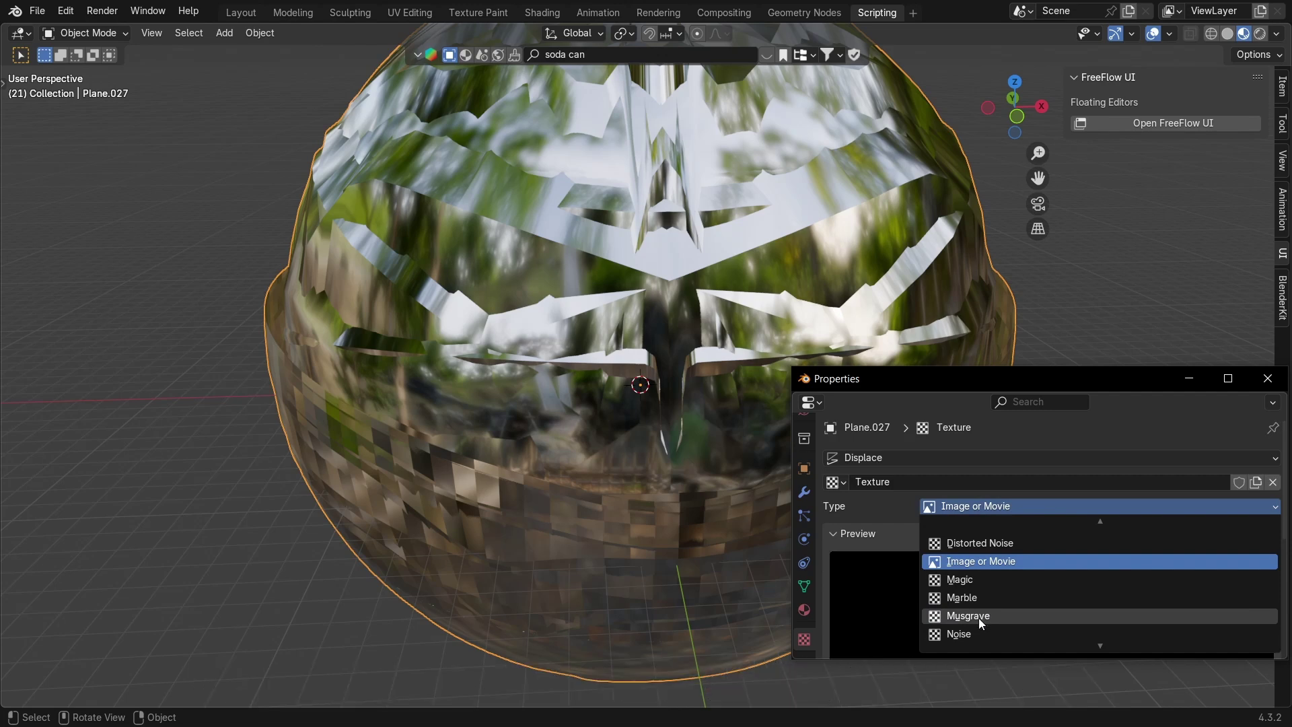
scroll(976, 617, down, 1)
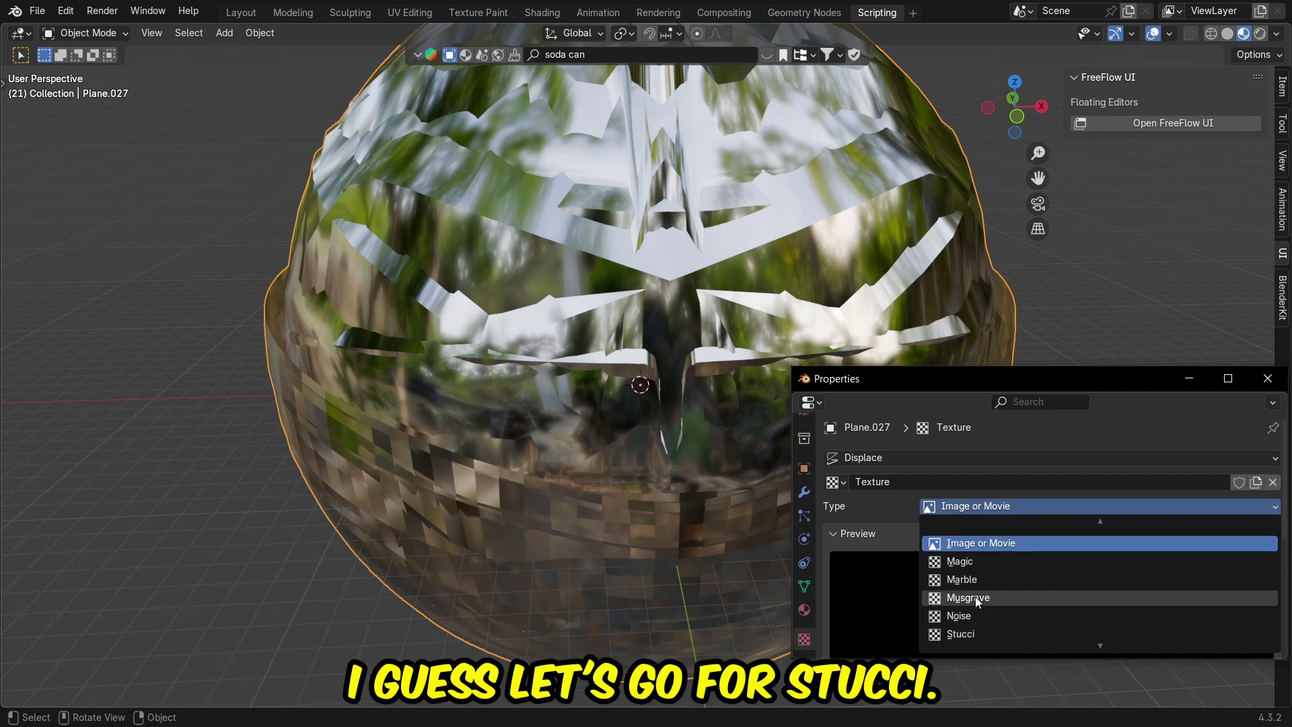
click(975, 633)
Step: Look through the Stucci texture's settings and try adjusting its size
scroll(983, 592, down, 5)
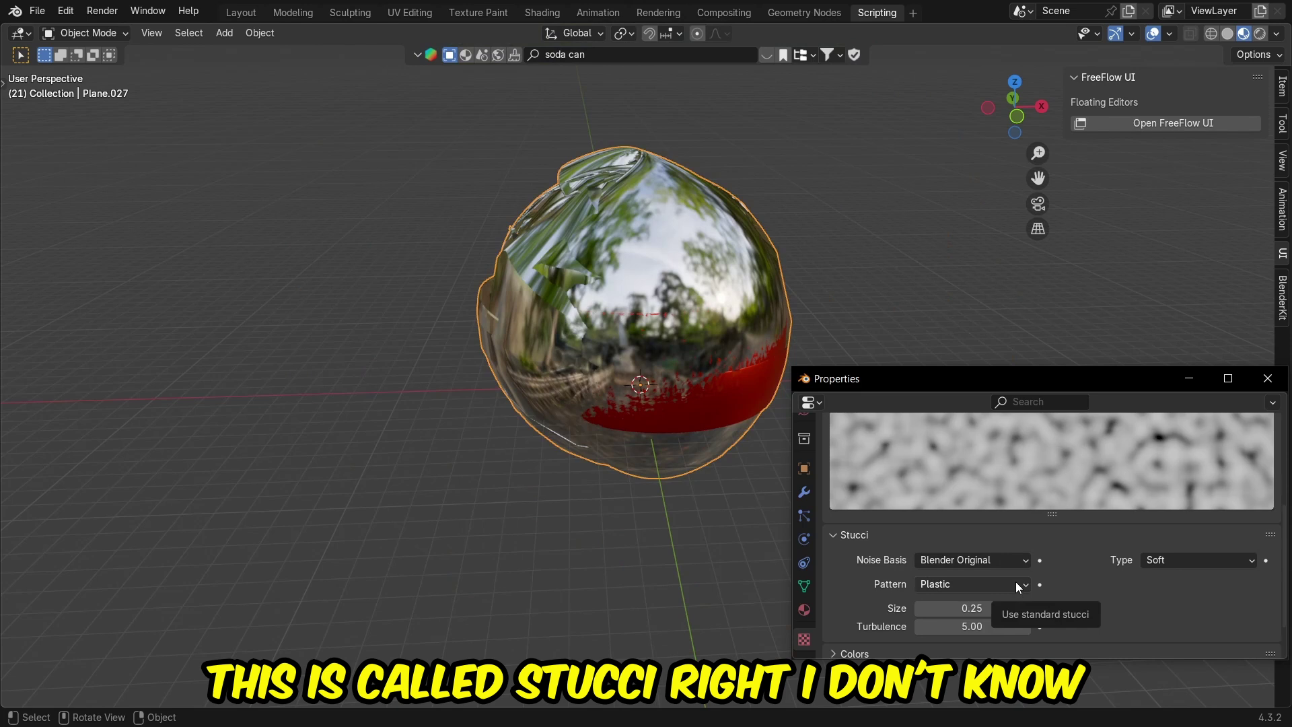
scroll(1012, 570, up, 2)
scroll(1007, 556, up, 2)
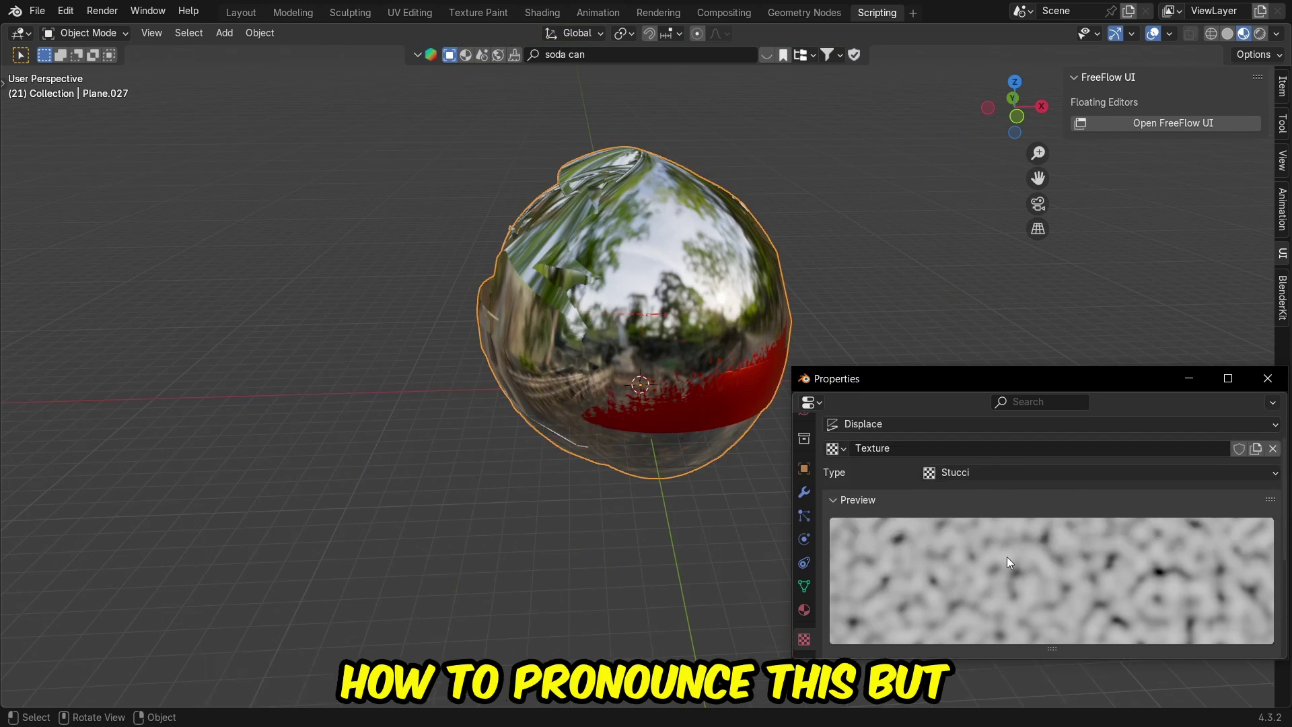
scroll(985, 507, down, 4)
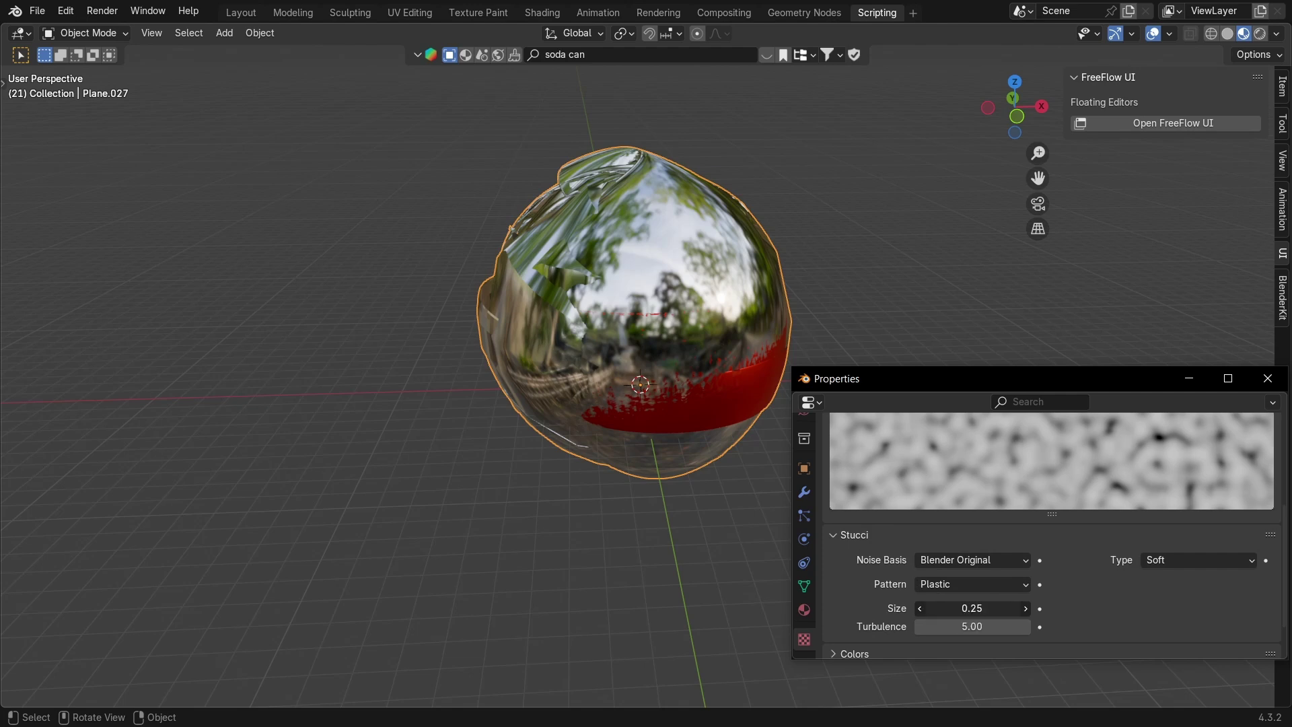
drag(979, 608, 929, 608)
Step: Set the strength of the original can's Displace modifier to 0.03
click(804, 492)
scroll(976, 552, down, 1)
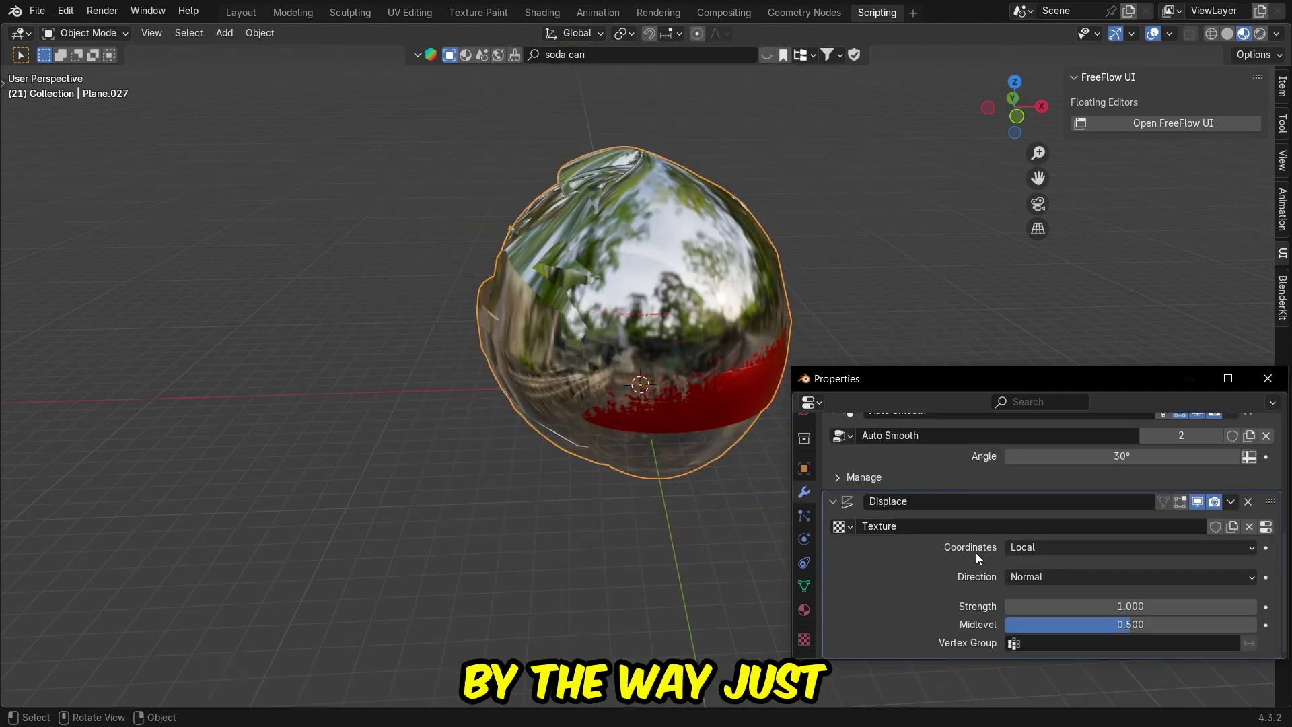
click(1103, 606)
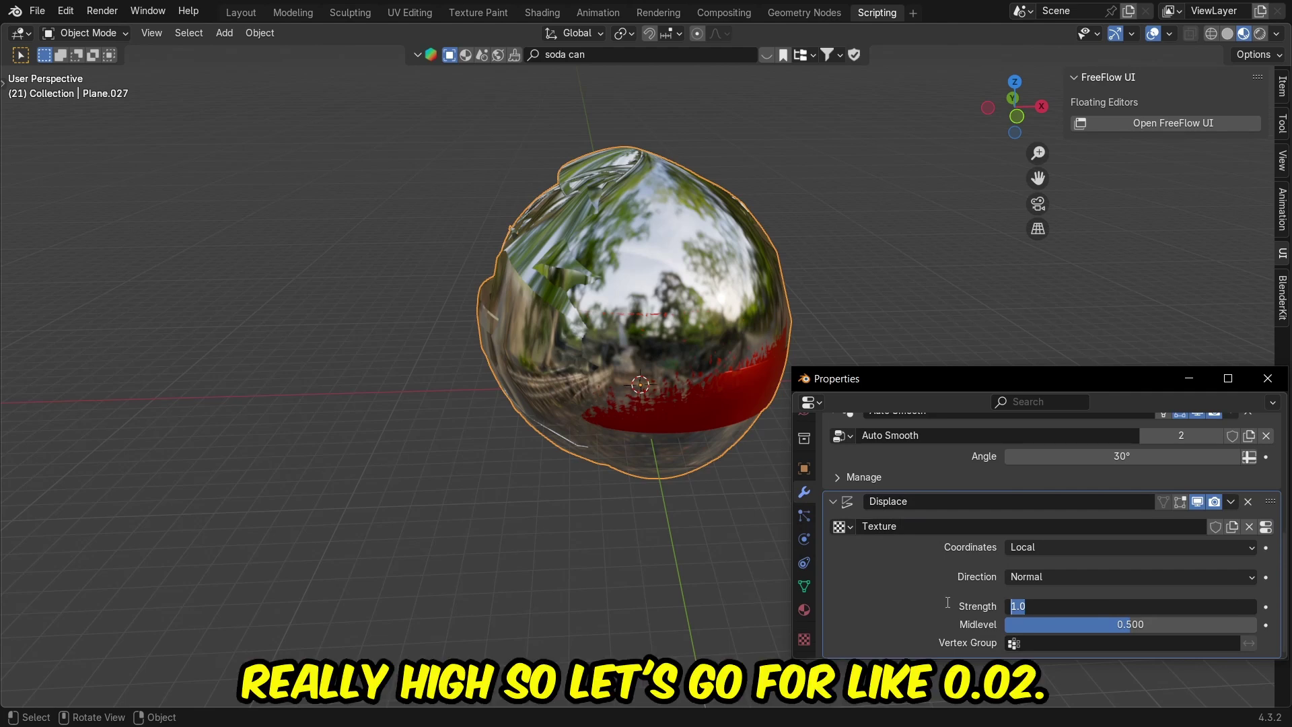
key(Num_Lock)
text(0.03)
key(Return)
scroll(782, 397, up, 5)
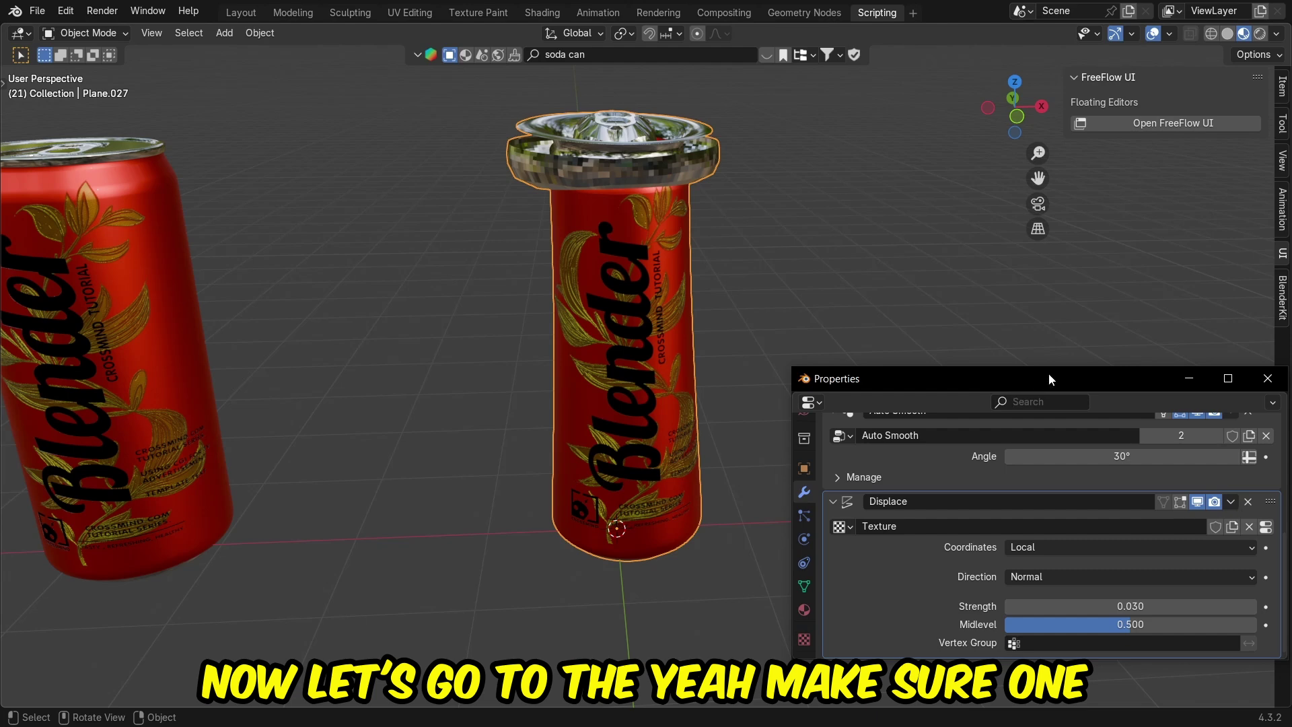
Step: Make the floating Properties window taller and move the Displace modifier above Subdivision, to the start of the modifier stack
drag(1055, 368, 1051, 251)
scroll(1249, 518, up, 2)
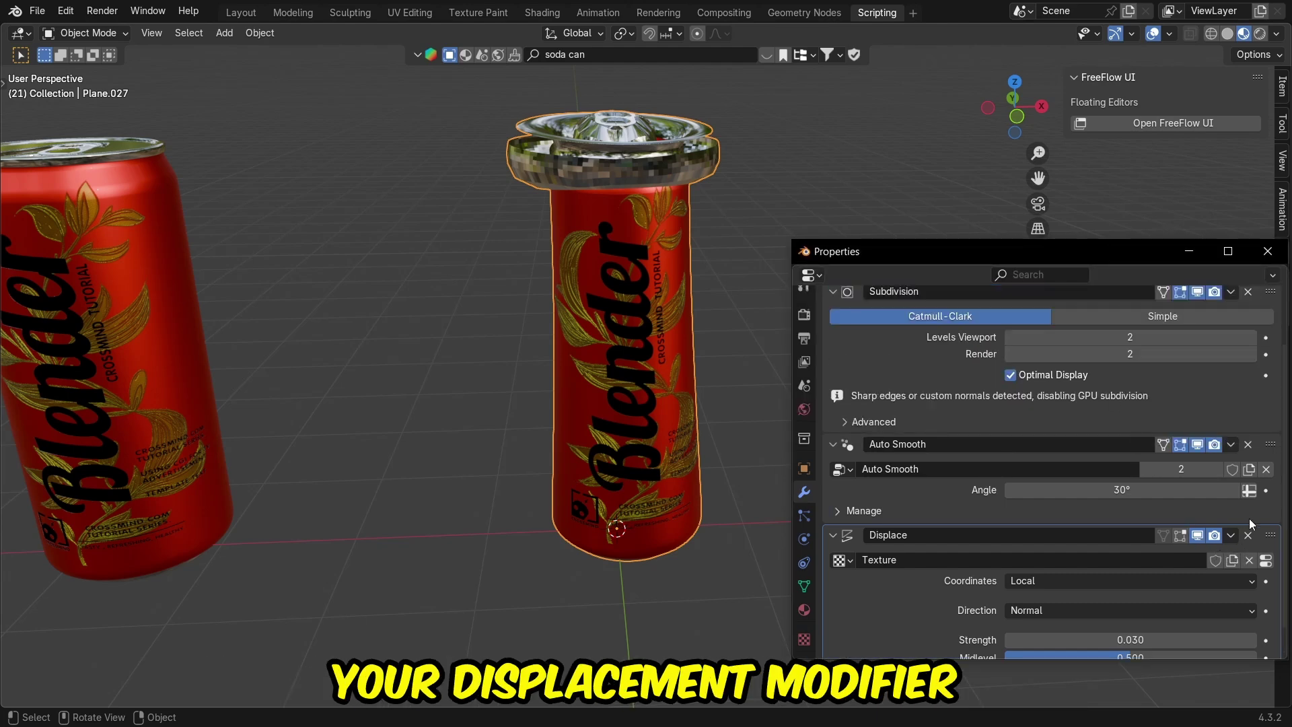
drag(1270, 535, 1245, 550)
scroll(590, 167, up, 5)
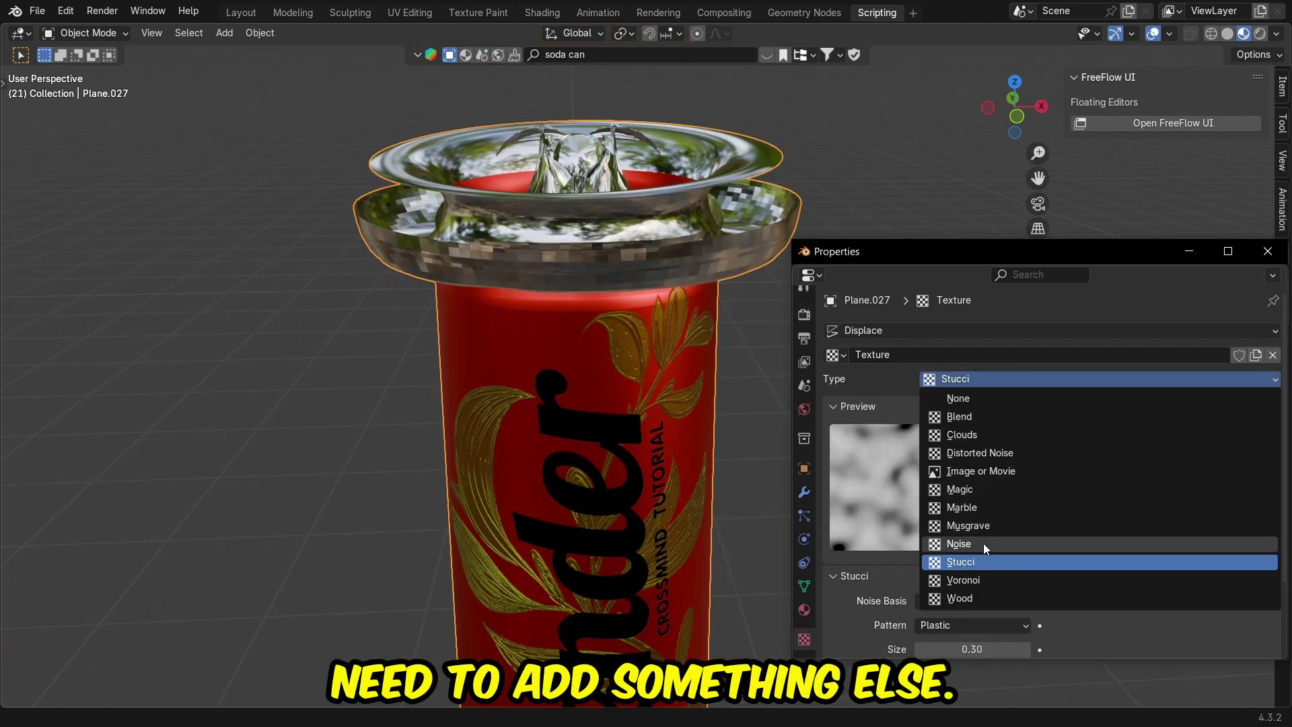
Step: Change the Displace texture's type to Noise and set the modifier's strength to 0.005
click(983, 544)
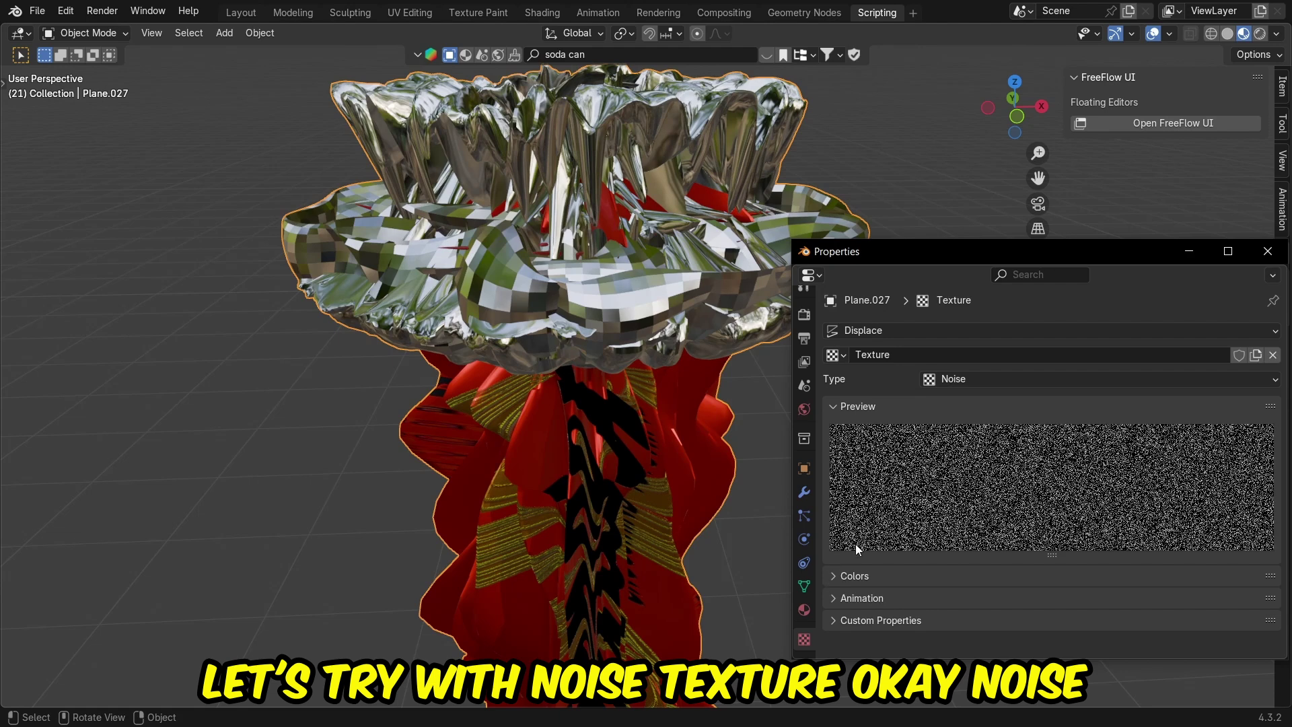
click(803, 492)
click(1063, 463)
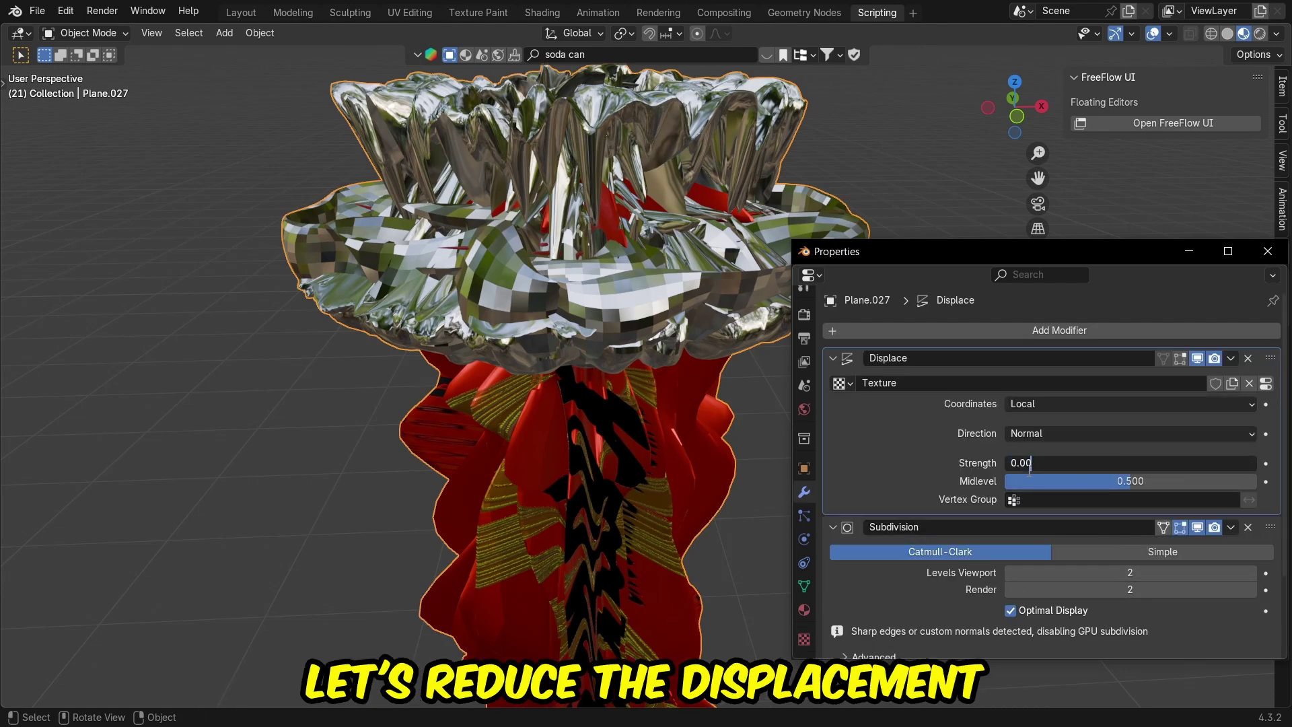
text(0.005)
key(Return)
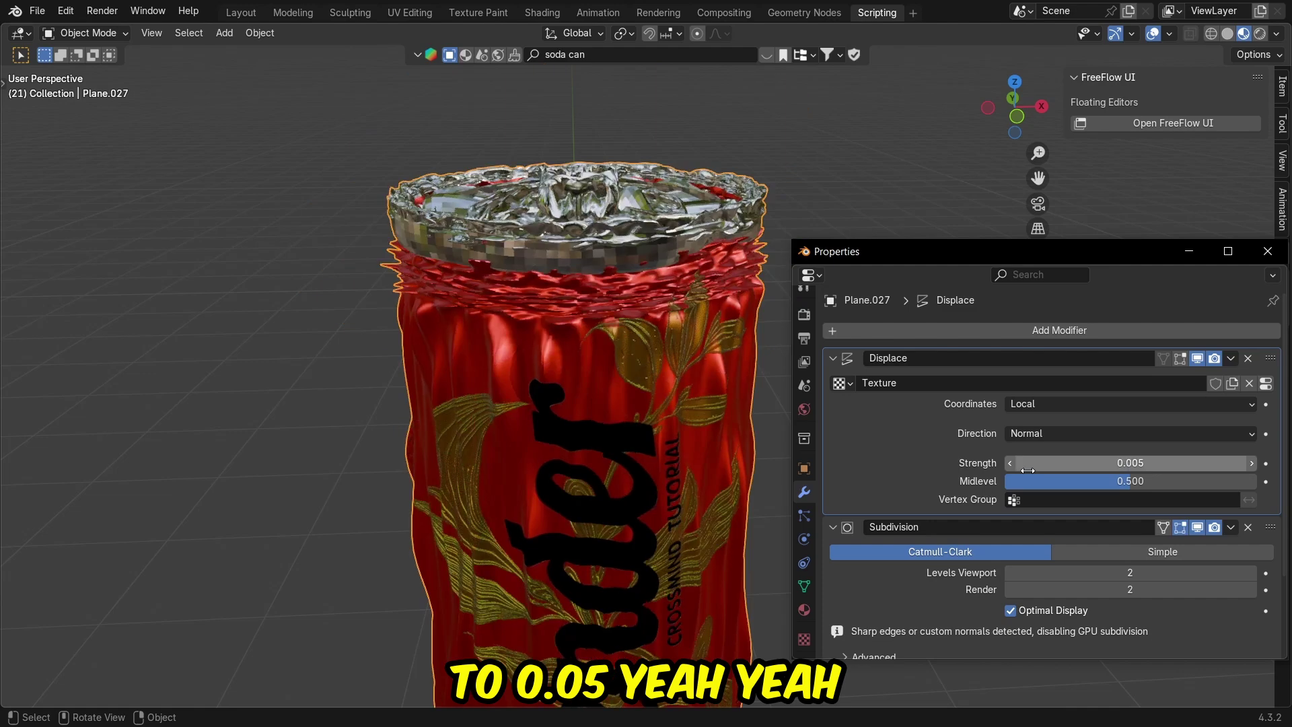
Step: Check the displaced can from above, below and the side, and put the floating Properties window away
middle_drag(572, 410, 501, 482)
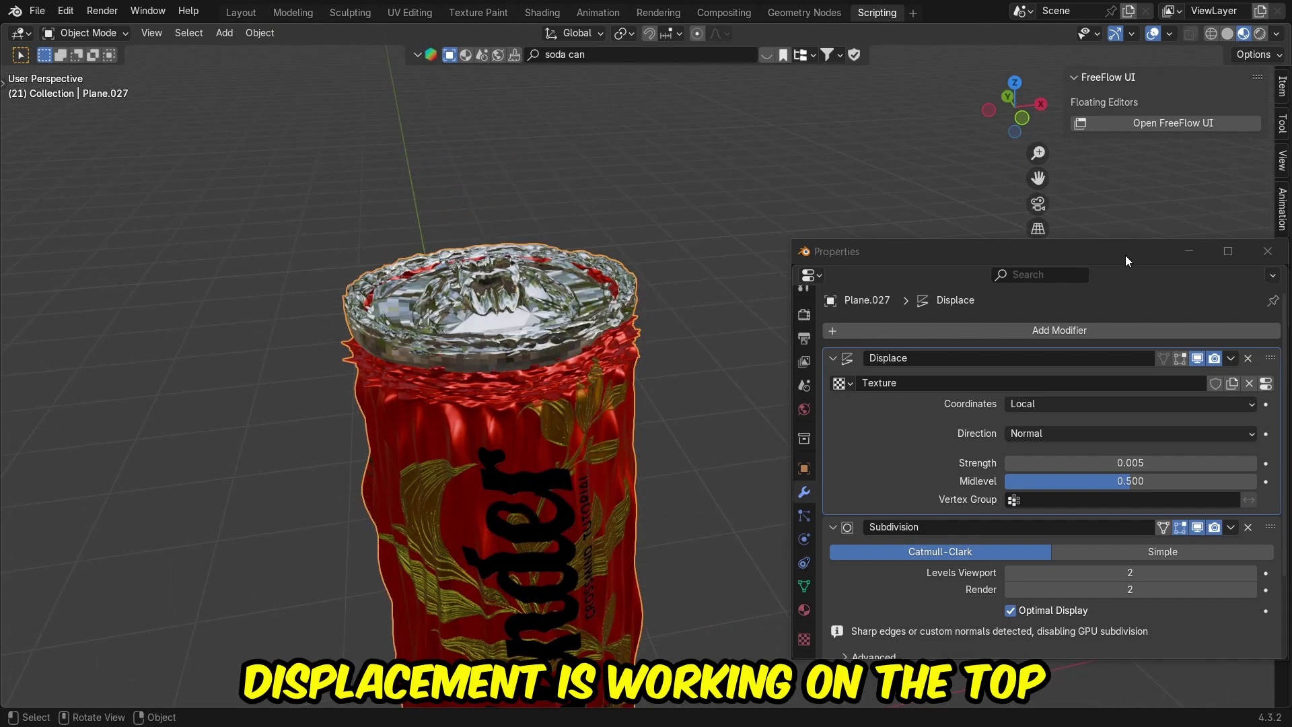
scroll(539, 334, up, 2)
scroll(472, 419, down, 6)
middle_drag(472, 419, 529, 309)
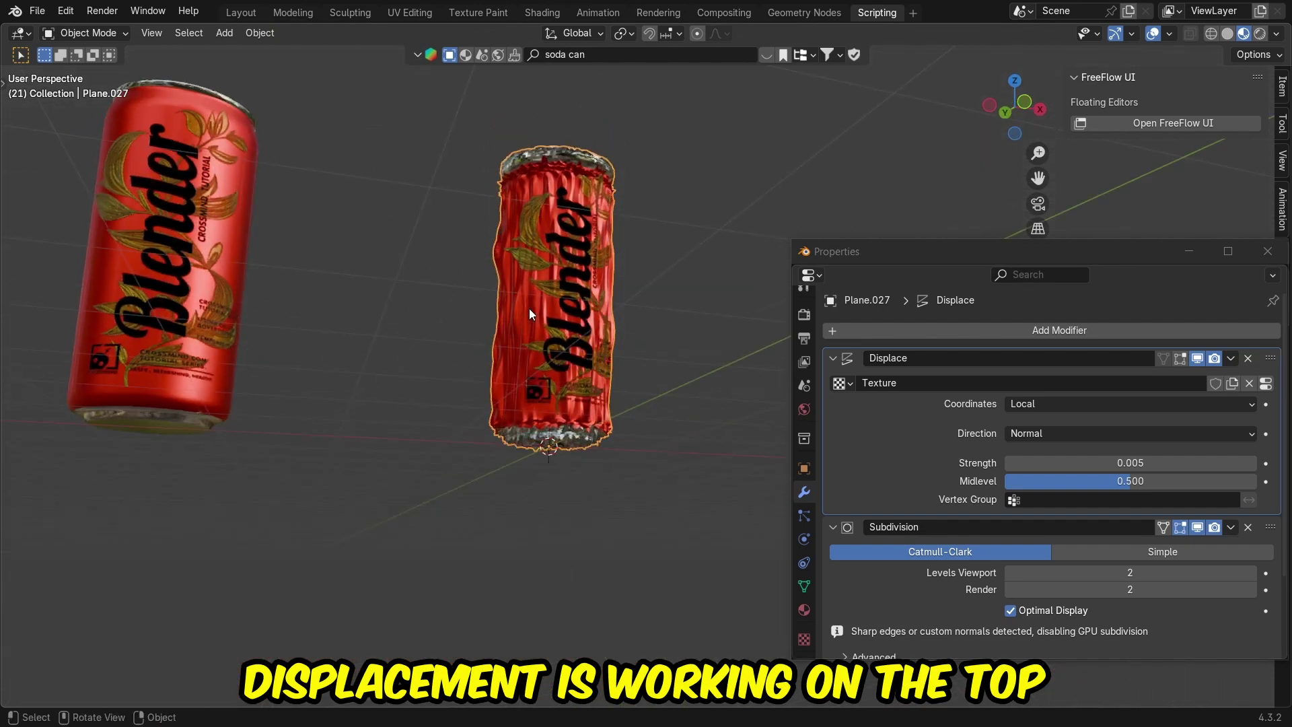
middle_drag(592, 438, 512, 412)
click(1175, 252)
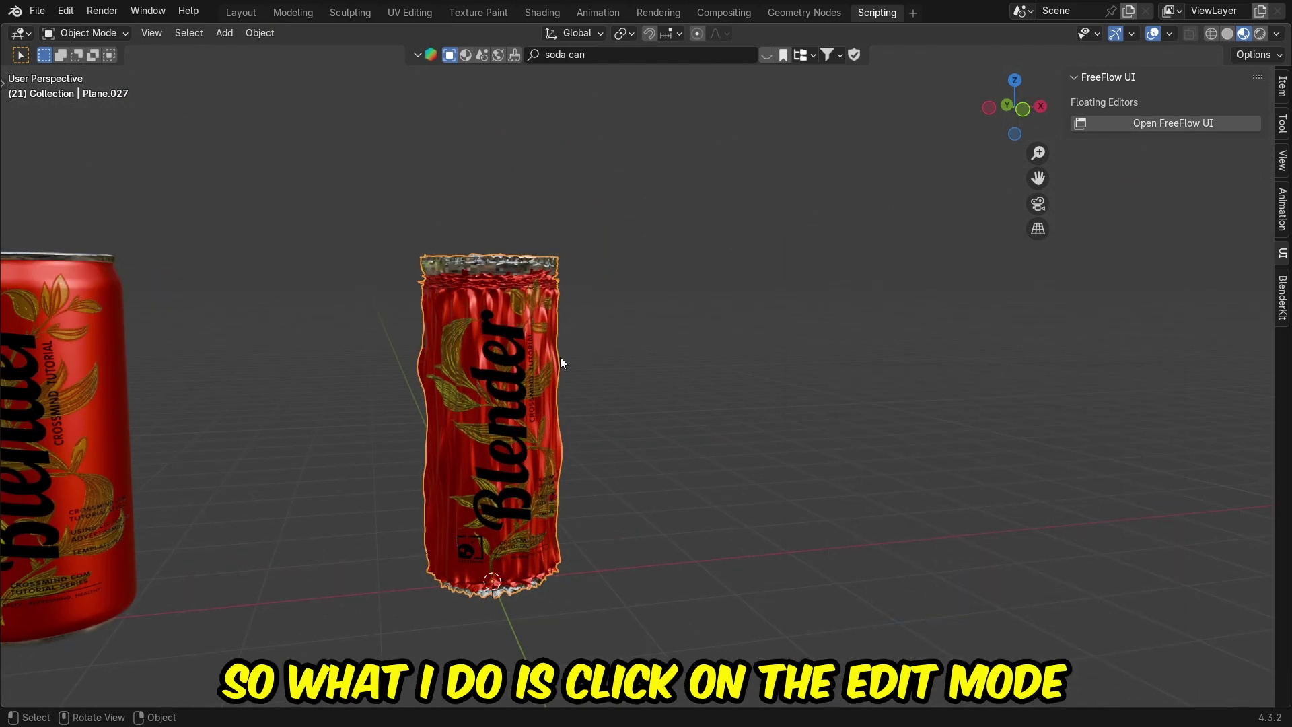
Step: In Edit Mode with X-ray on and in front view, select the can's straight body, leaving out the narrowed top and bottom ends
key(Tab)
scroll(561, 356, up, 2)
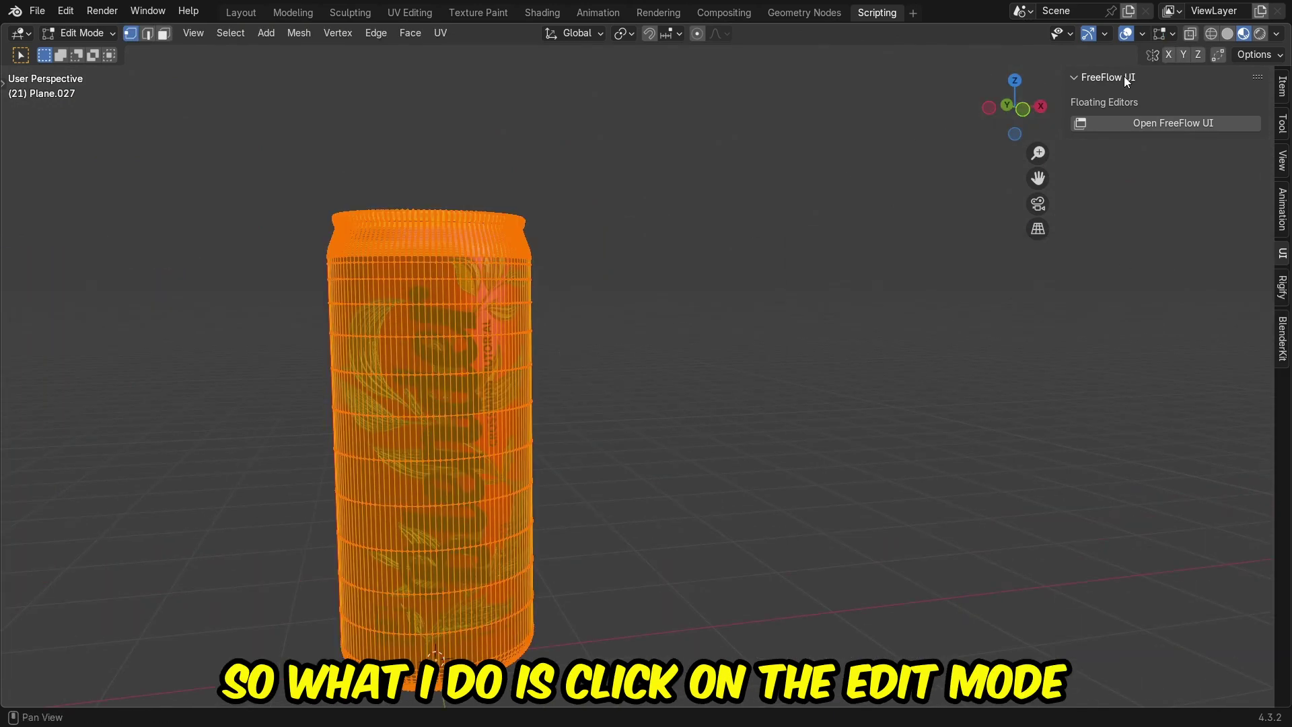
click(1190, 33)
key(KP_1)
key(KP_Decimal)
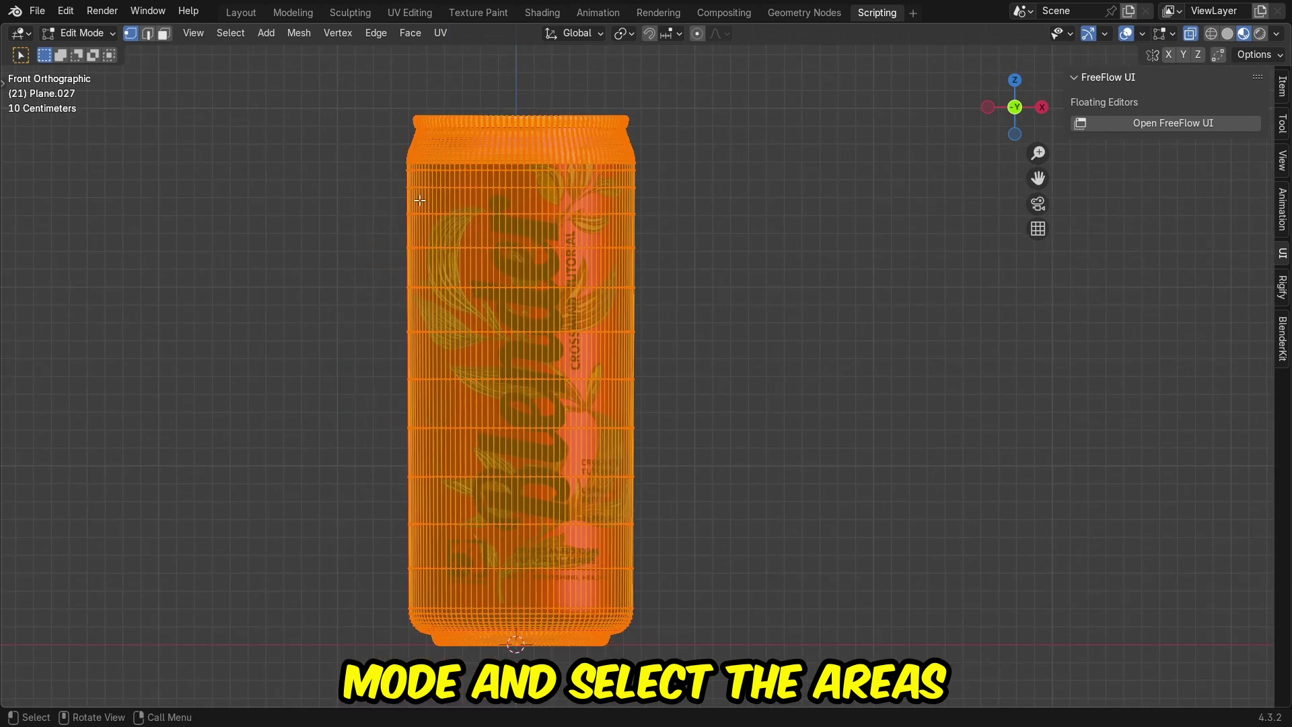
drag(378, 164, 653, 607)
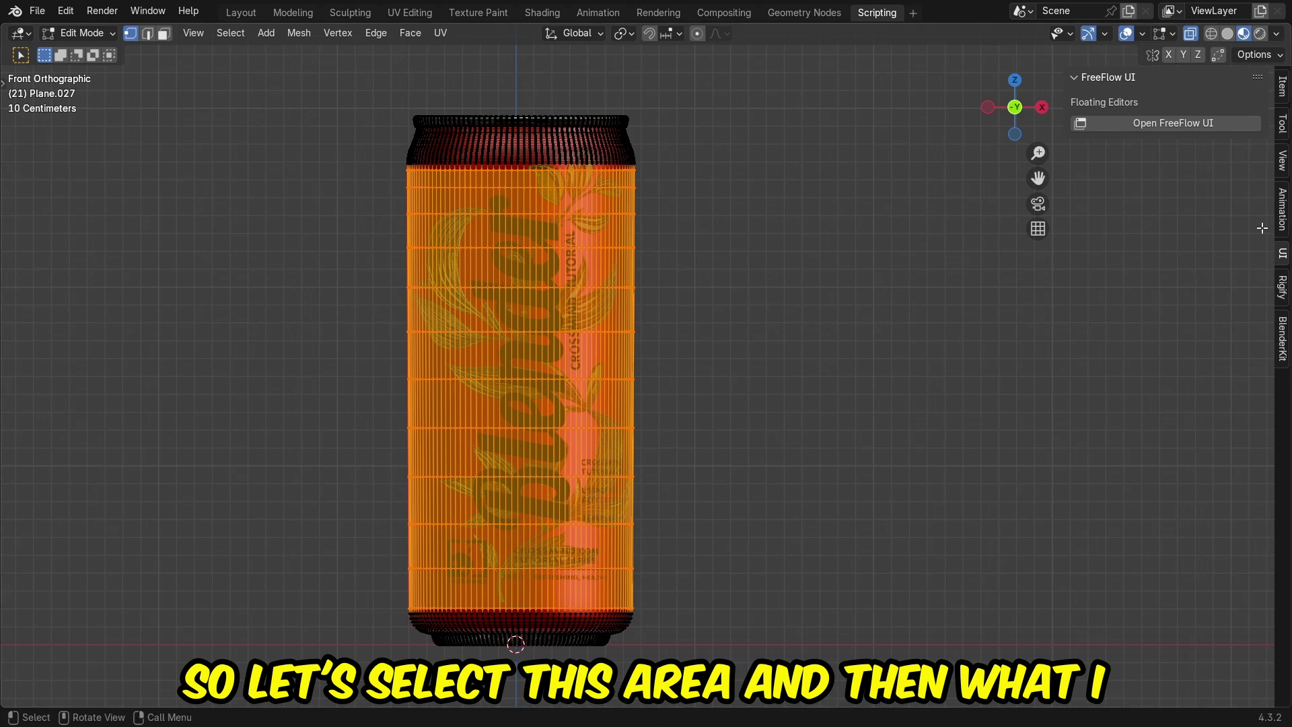
Step: Open a new FreeFlow UI floating window, switch it to the Properties editor, and shrink it so the can stays uncovered
click(1202, 125)
key(Return)
click(51, 47)
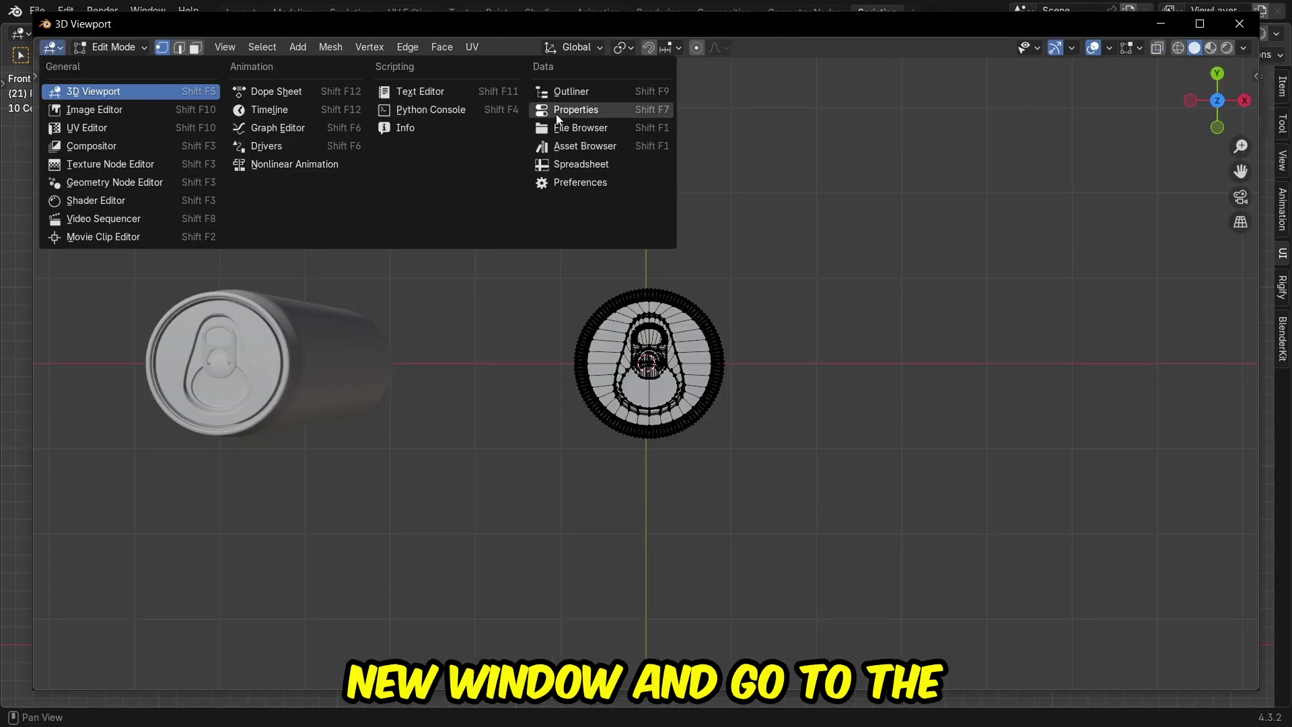
click(556, 109)
drag(34, 16, 862, 232)
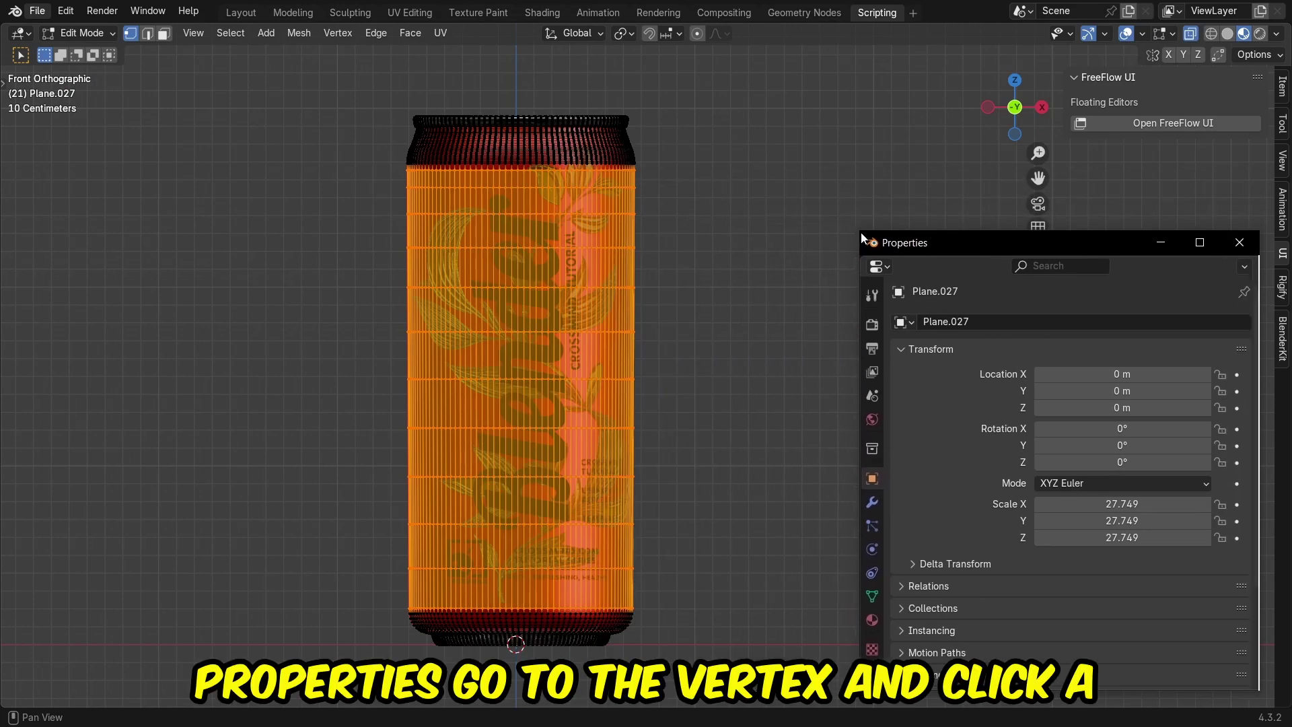
Step: Delete the vertex group listed in the can's mesh data and add a new one
click(873, 597)
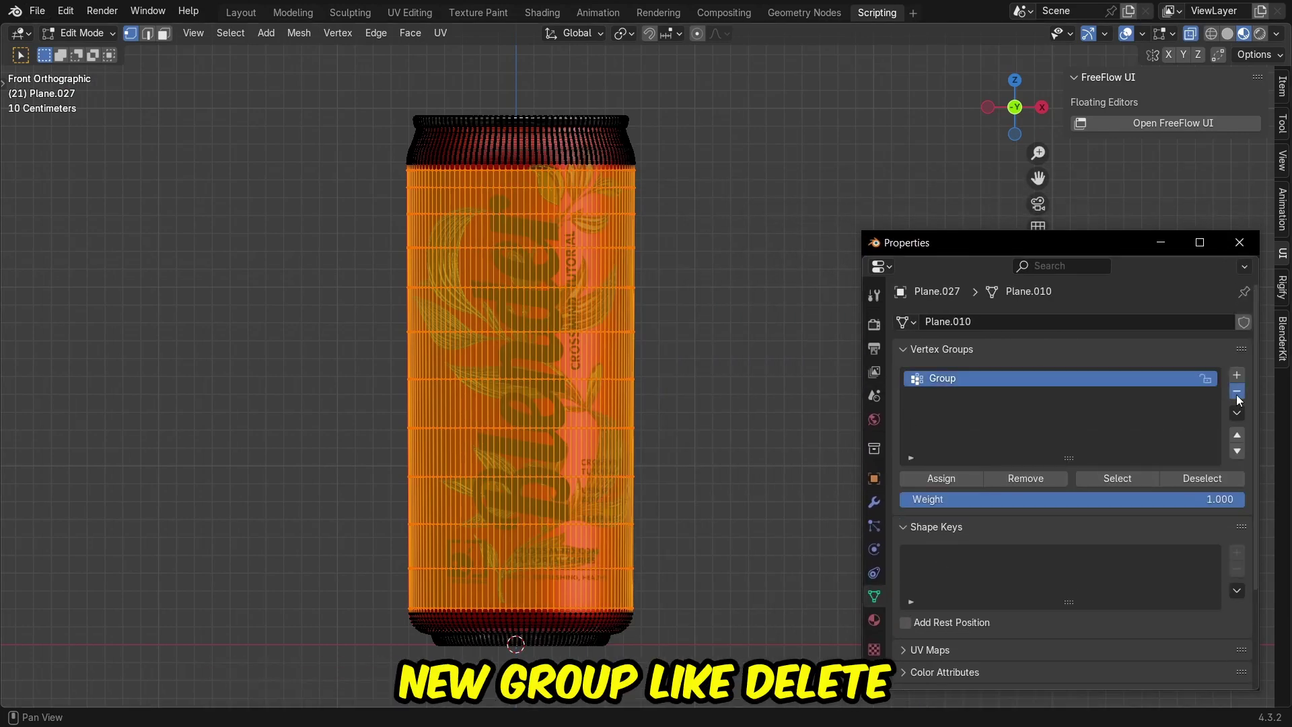
click(1237, 392)
click(1236, 376)
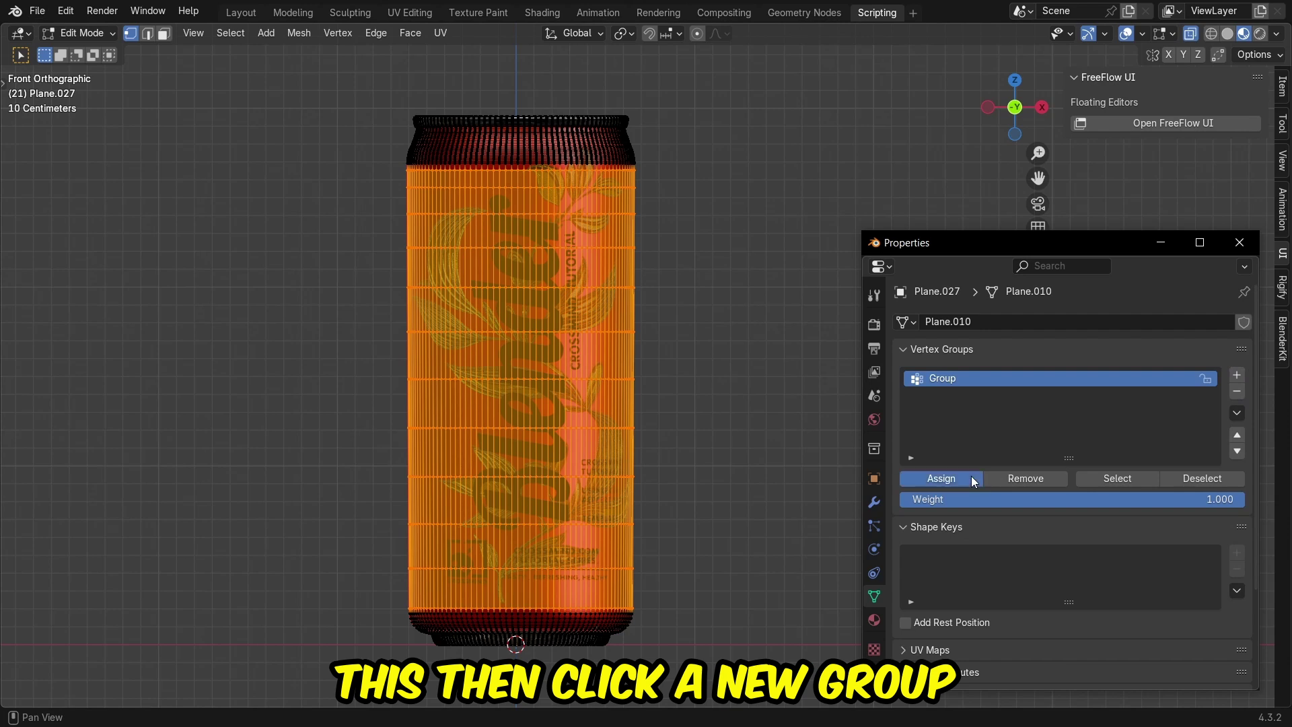
Step: Assign the selected body vertices to the new vertex group, and set Group as the Displace modifier's vertex group in Object Mode
click(971, 476)
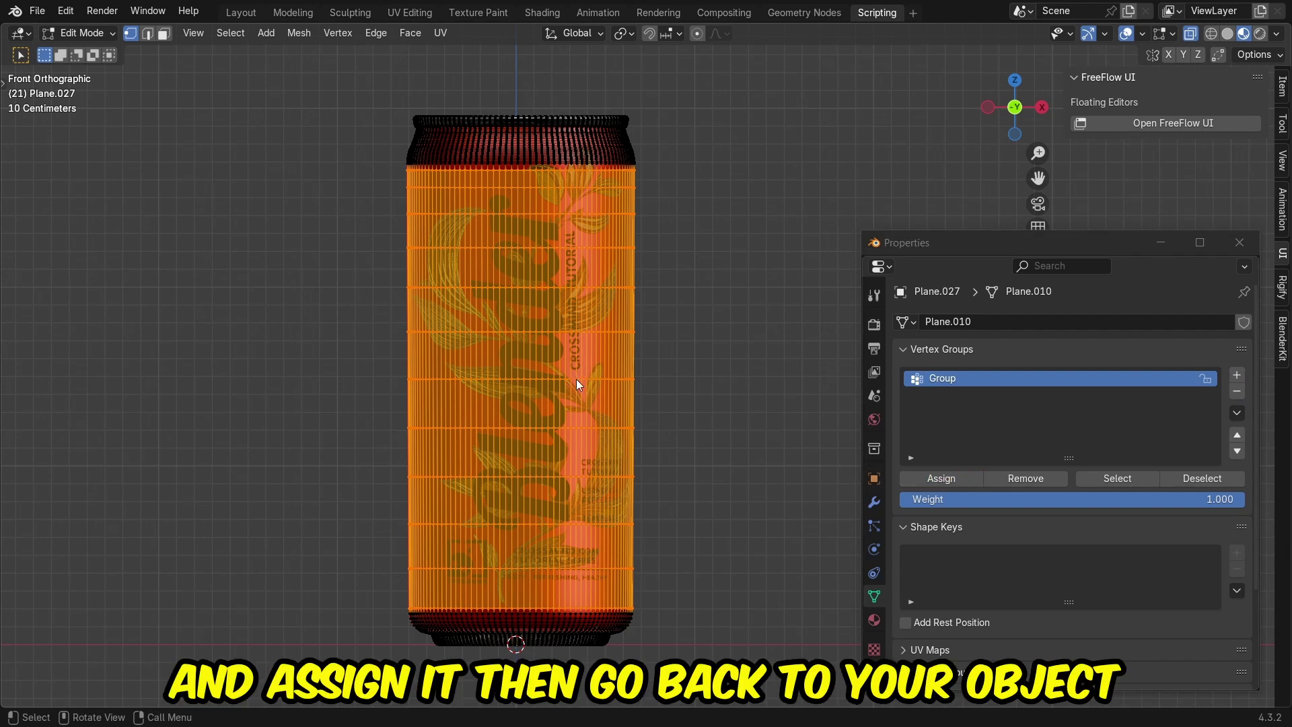
key(Tab)
click(870, 501)
scroll(939, 525, down, 2)
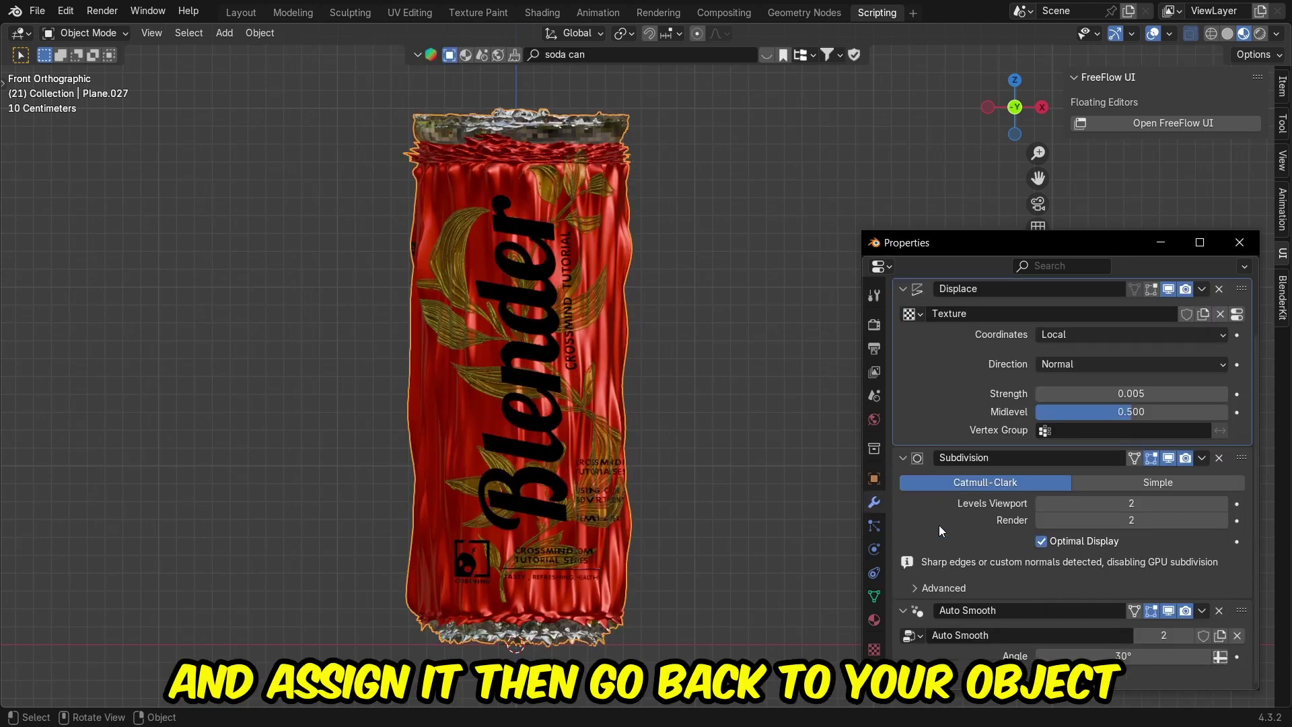
scroll(938, 472, up, 2)
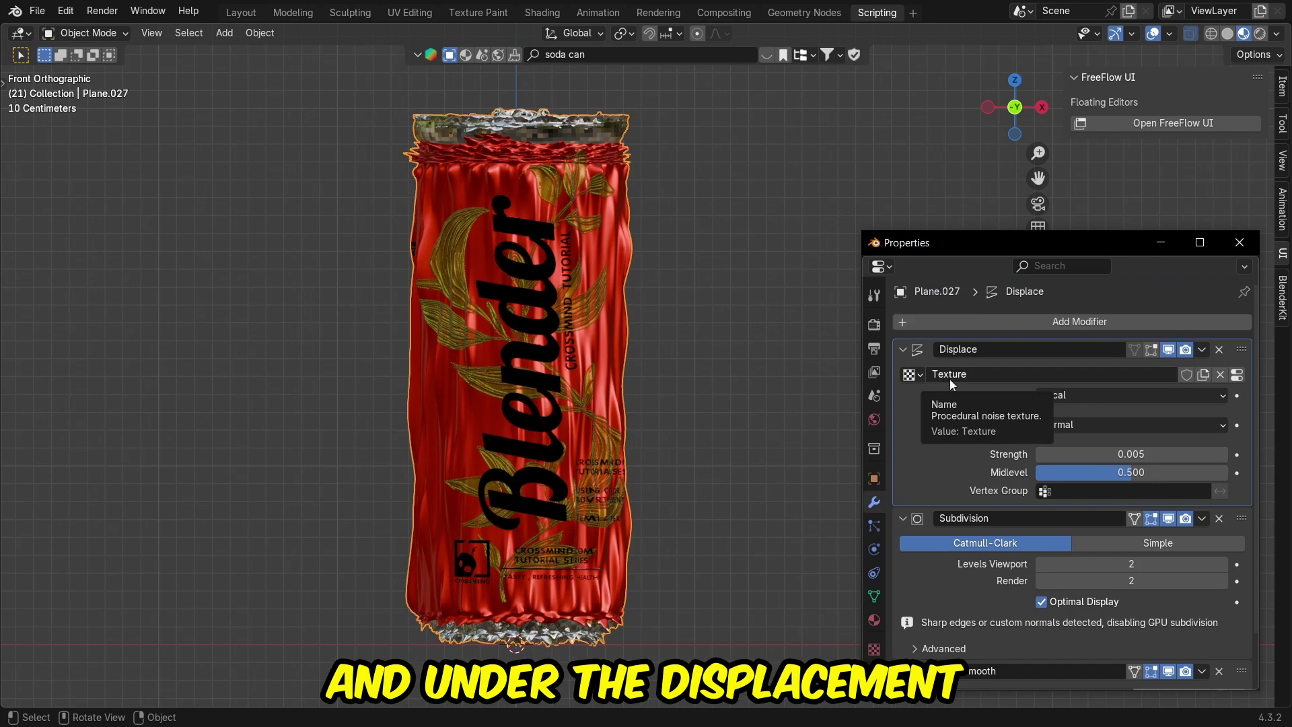
click(1109, 491)
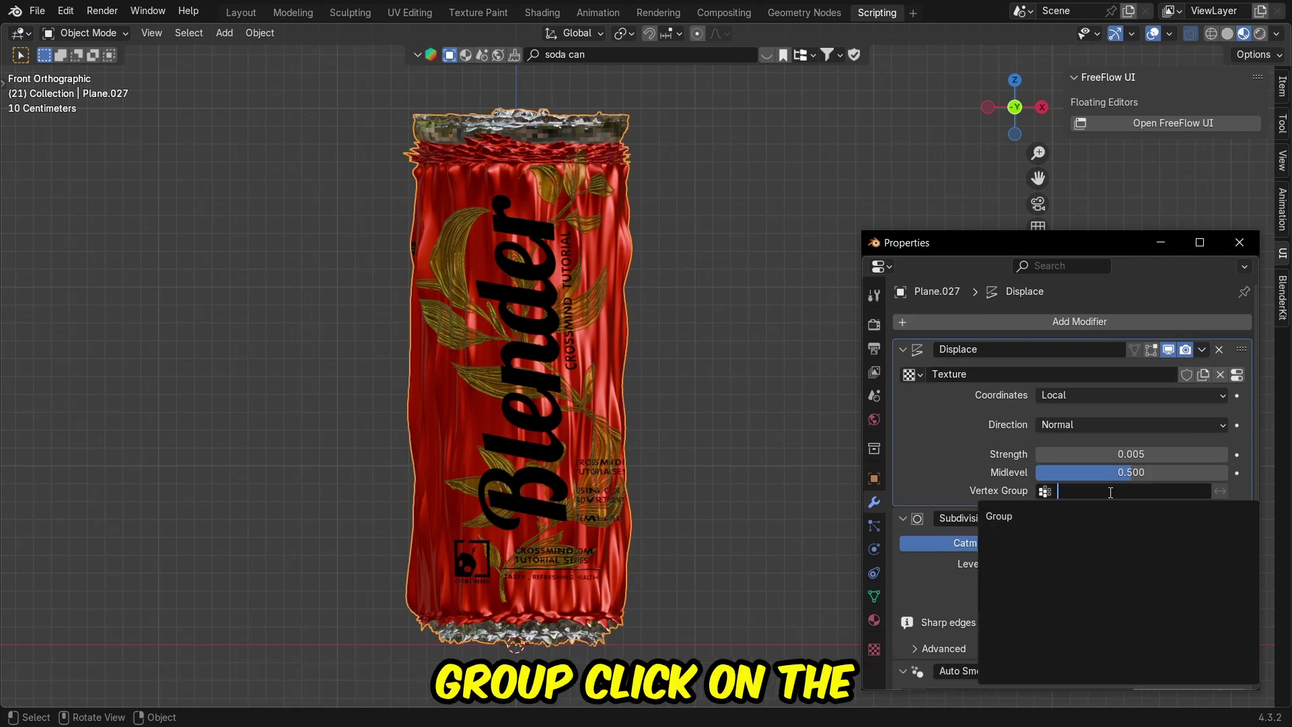
click(1058, 516)
Step: Check the can's crumpled body and clean ends, and add a lattice at the 3D cursor
scroll(641, 342, up, 2)
scroll(641, 341, down, 2)
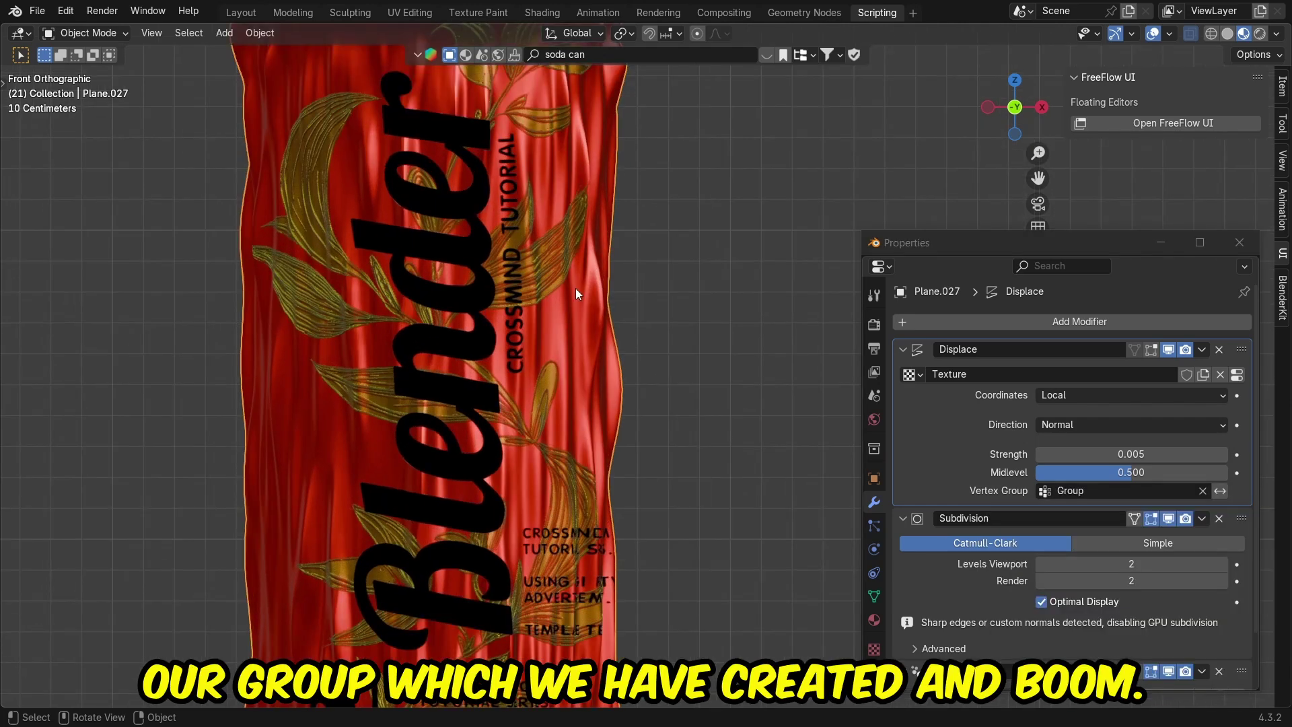
middle_drag(575, 288, 565, 424)
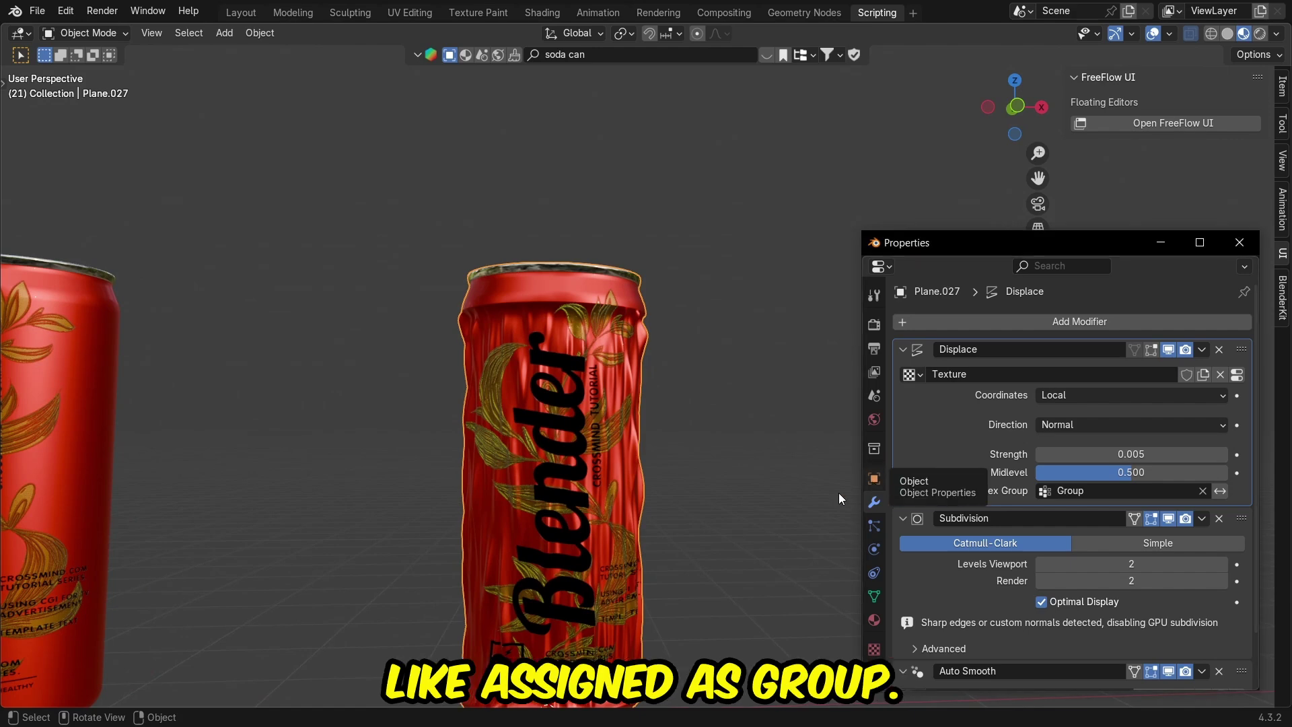
middle_drag(680, 491, 640, 374)
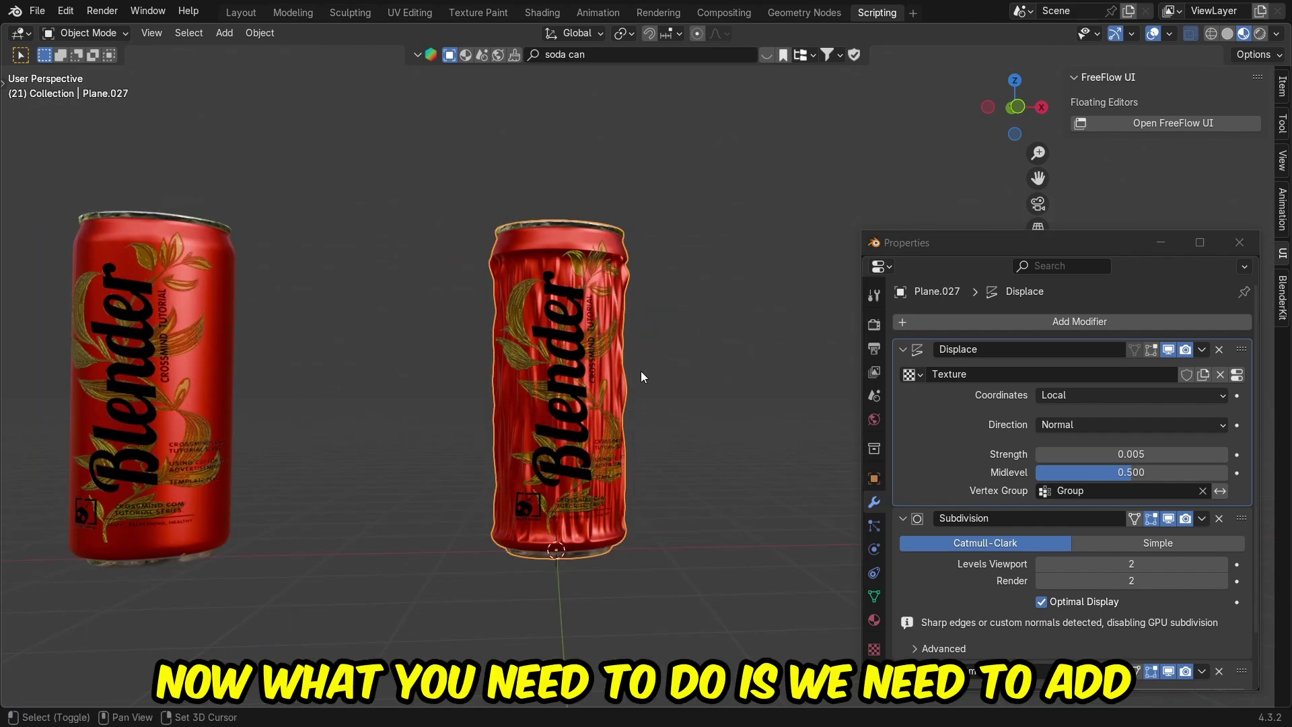
key(shift+a)
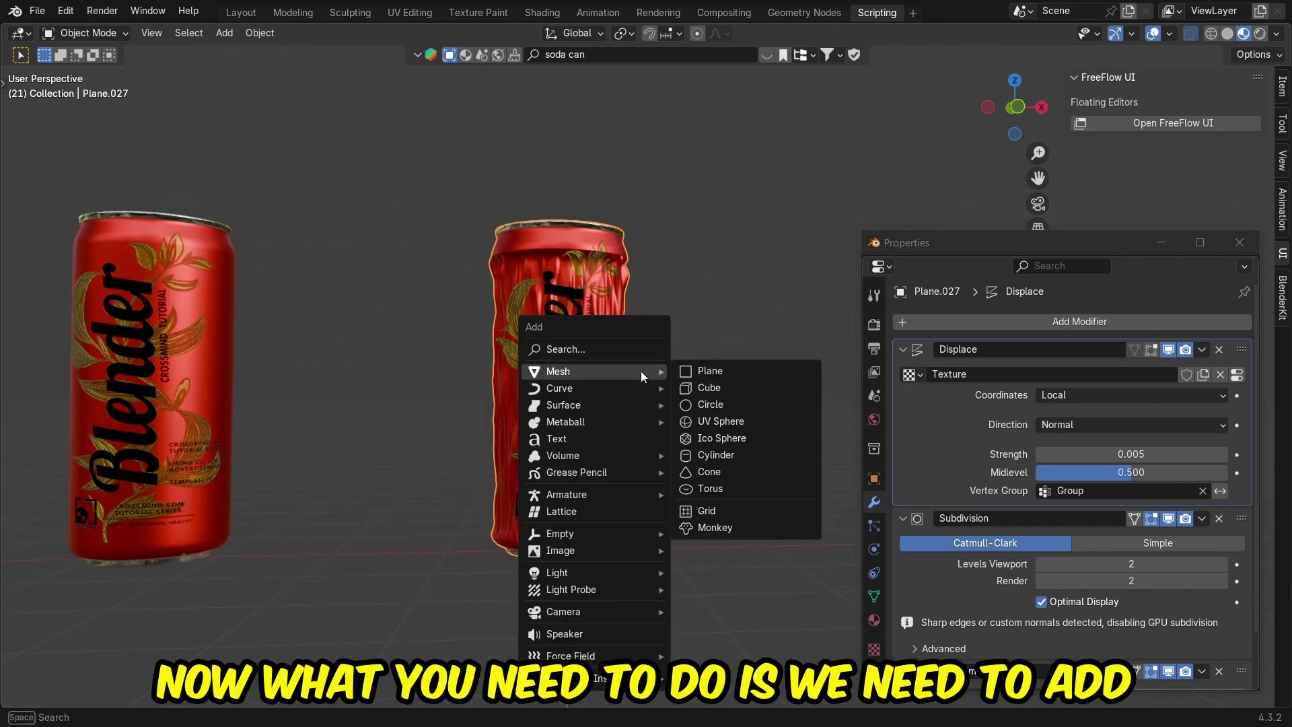
click(601, 510)
key(KP_1)
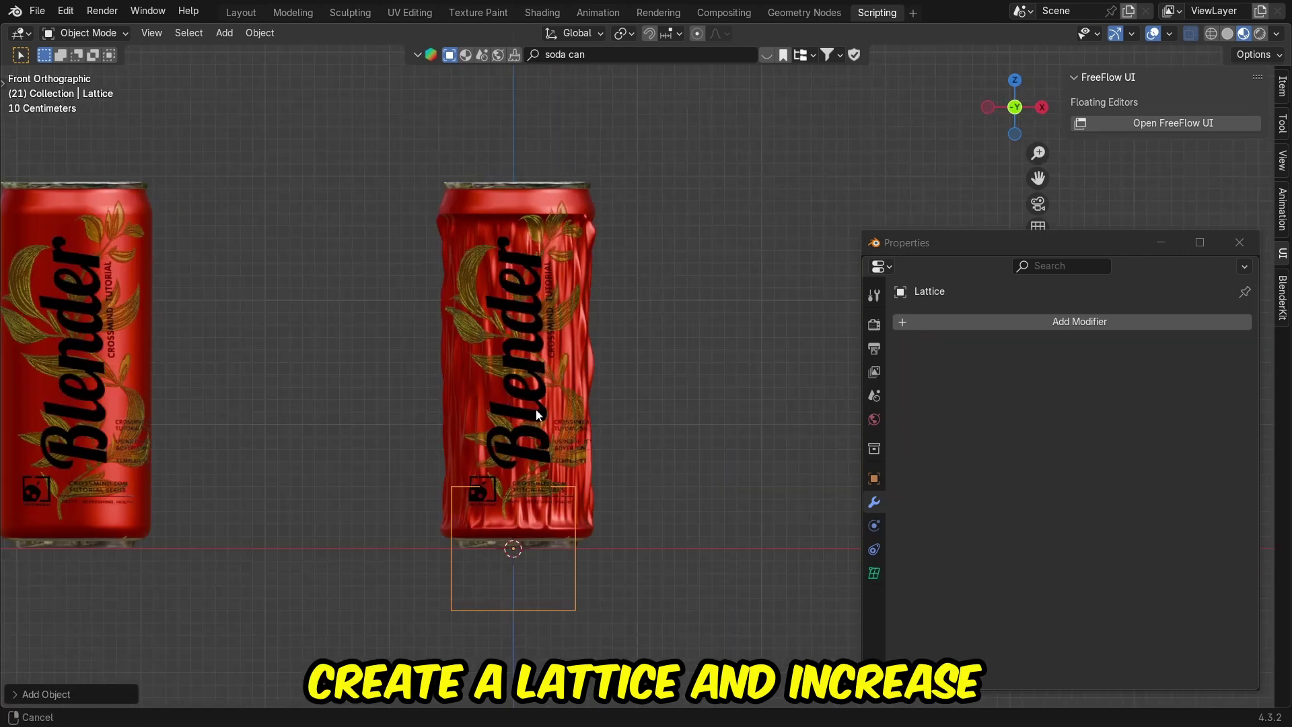
Step: Raise the lattice to the can's mid-height and stretch it along Z until it extends slightly beyond the can's top and bottom
key(g)
key(z)
click(579, 308)
key(s)
key(z)
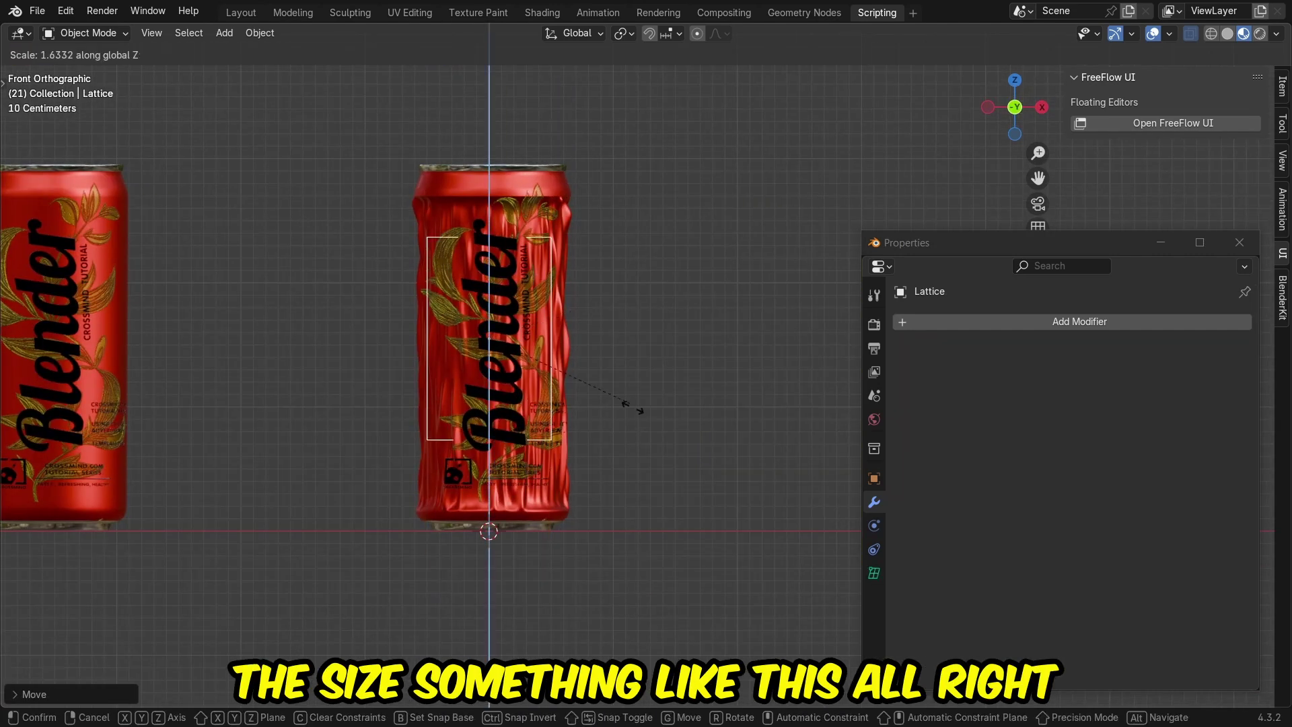
click(687, 488)
key(g)
key(z)
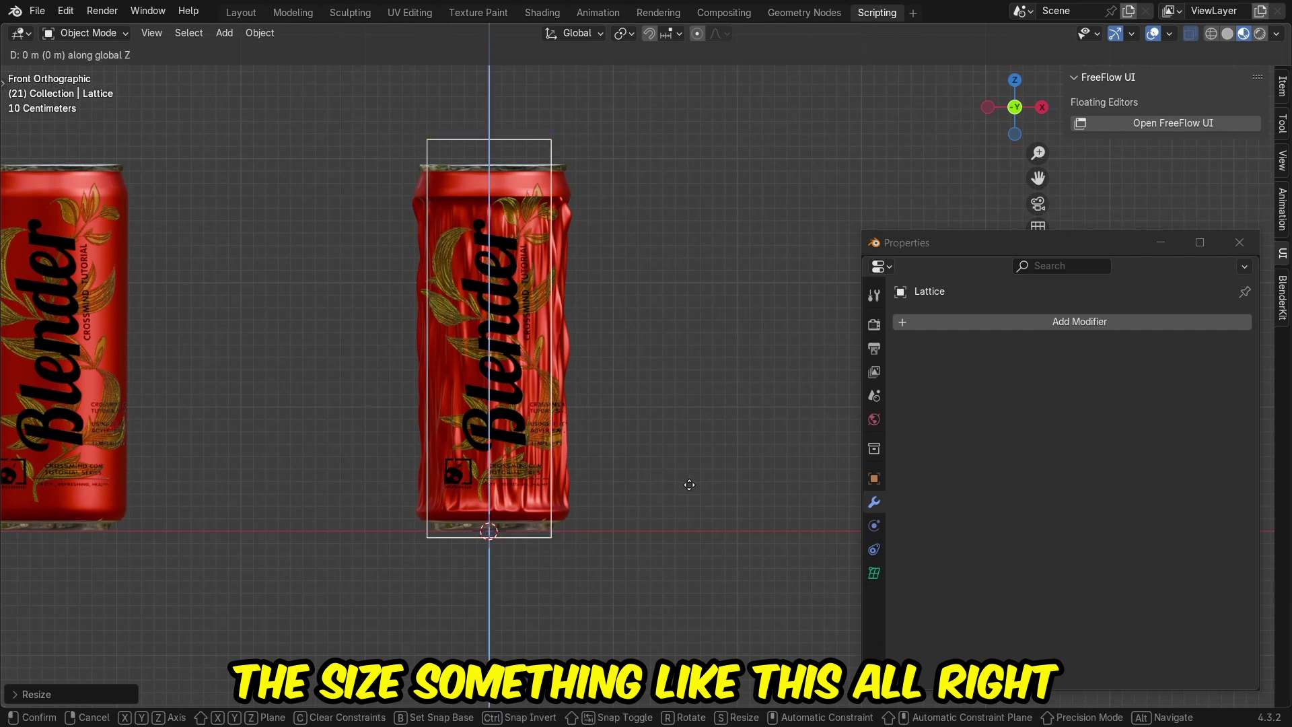
click(699, 492)
Step: Widen the lattice along Y and X so it fully encloses the can, and adjust its position along X
key(KP_3)
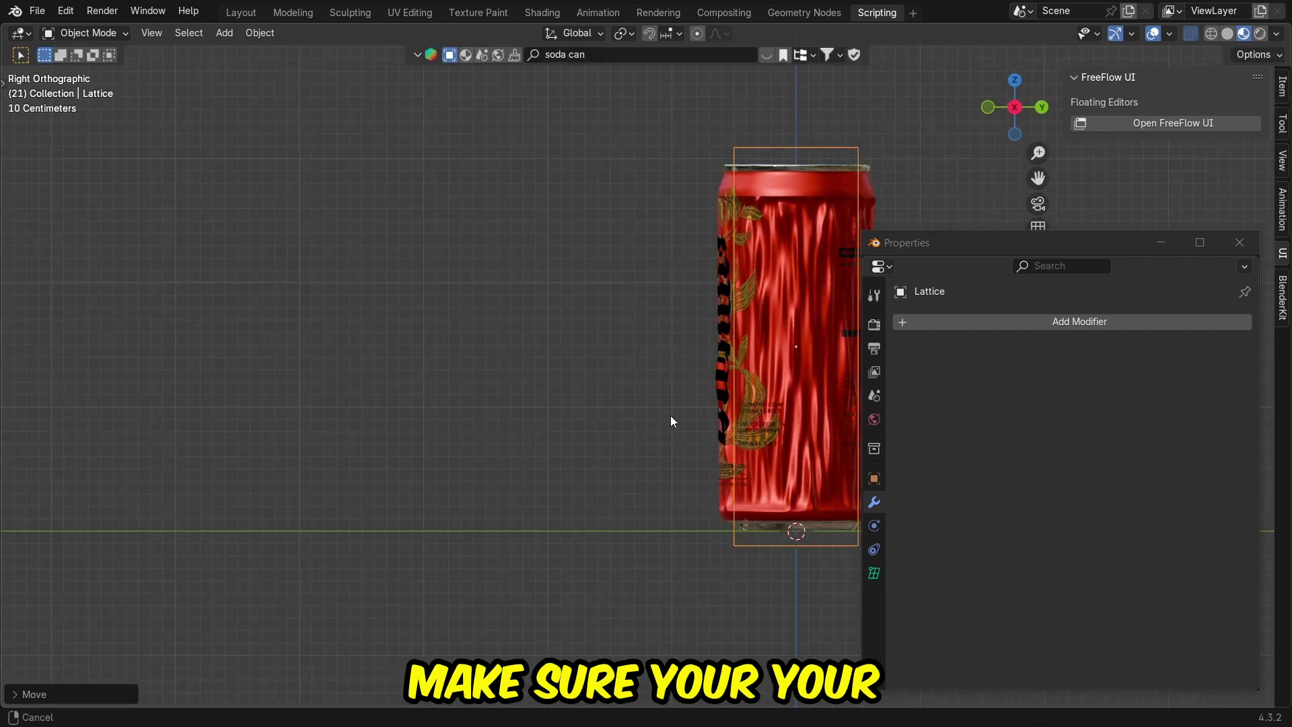
shift+middle_drag(670, 415, 526, 431)
key(s)
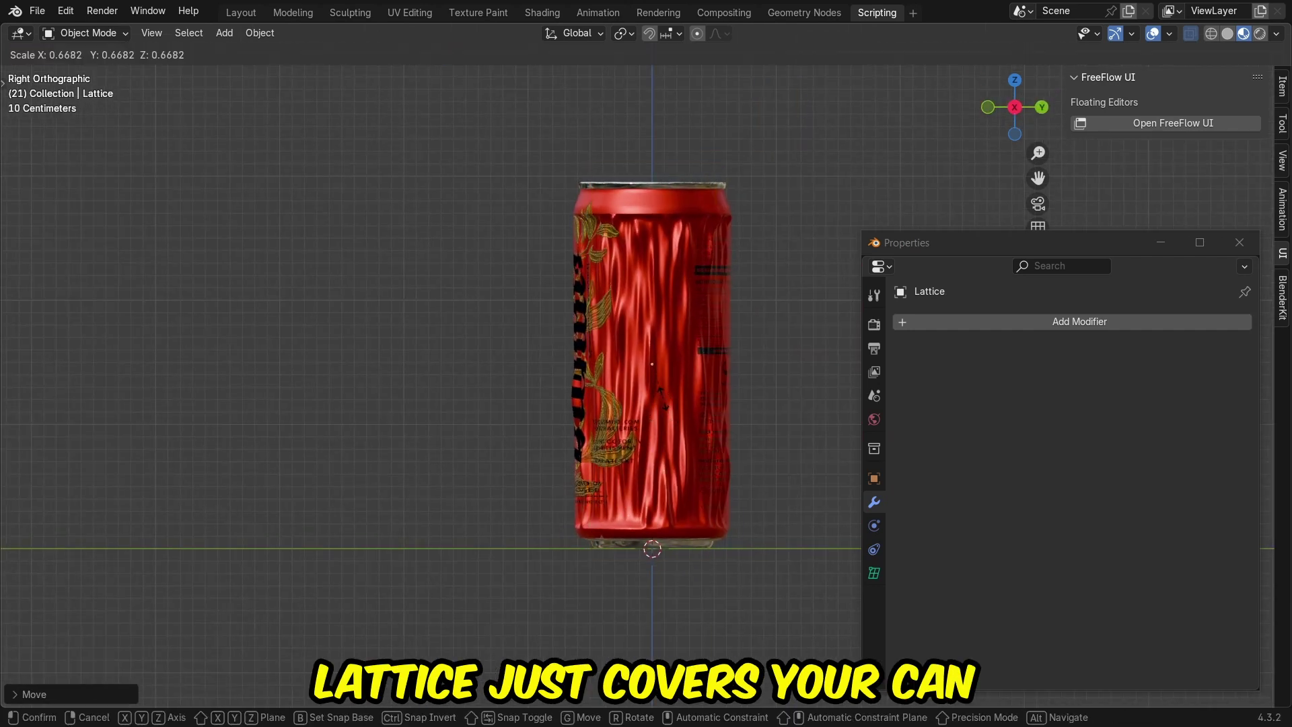
key(y)
click(648, 385)
key(KP_1)
key(s)
key(x)
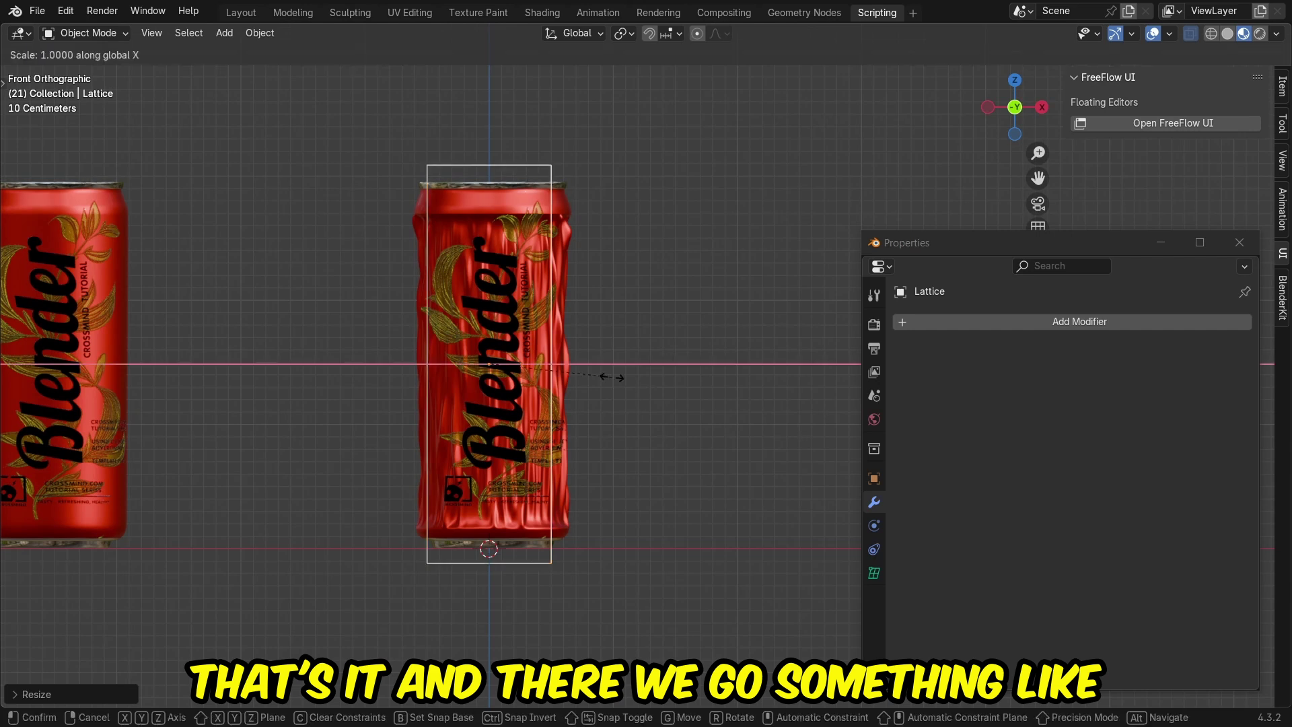
key(g)
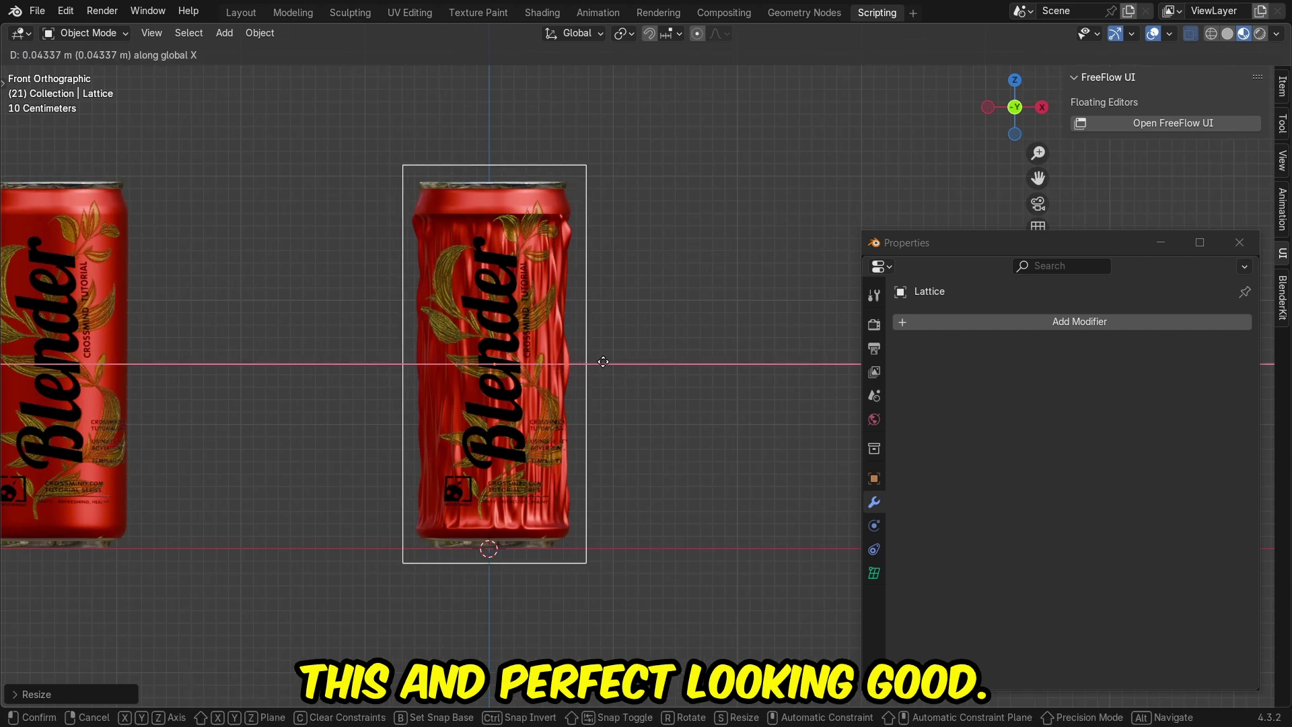
click(603, 362)
Step: Increase the lattice's resolution in its data settings so it divides into a fine grid around the can
middle_drag(603, 362, 882, 568)
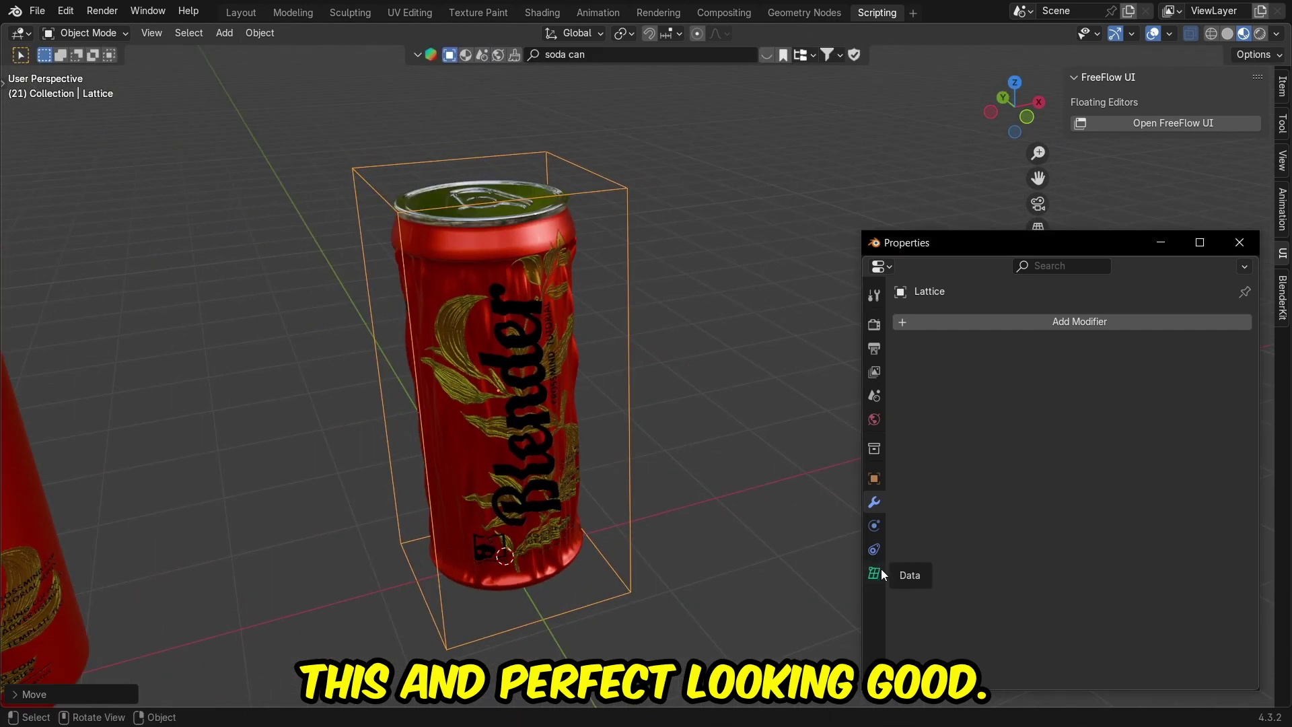
click(880, 571)
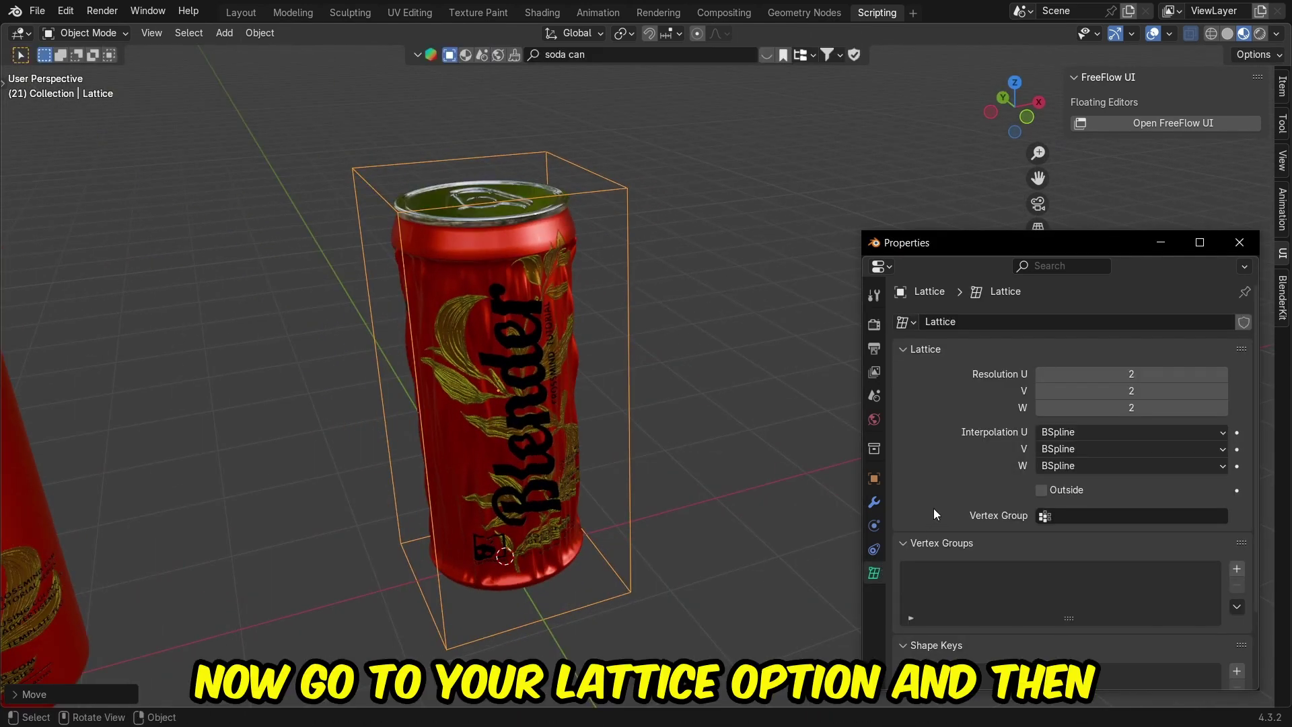
click(1140, 371)
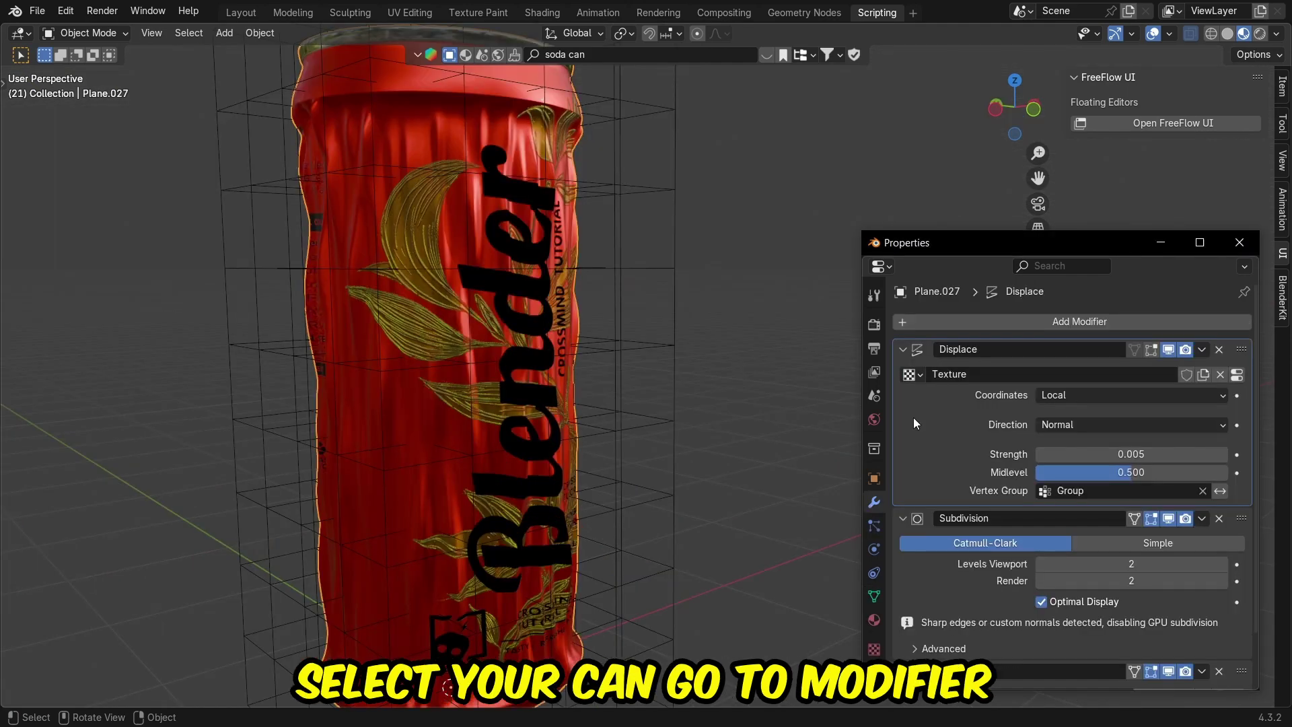
Step: Add a Lattice modifier to the can and set the surrounding lattice as its object
click(992, 318)
click(992, 318)
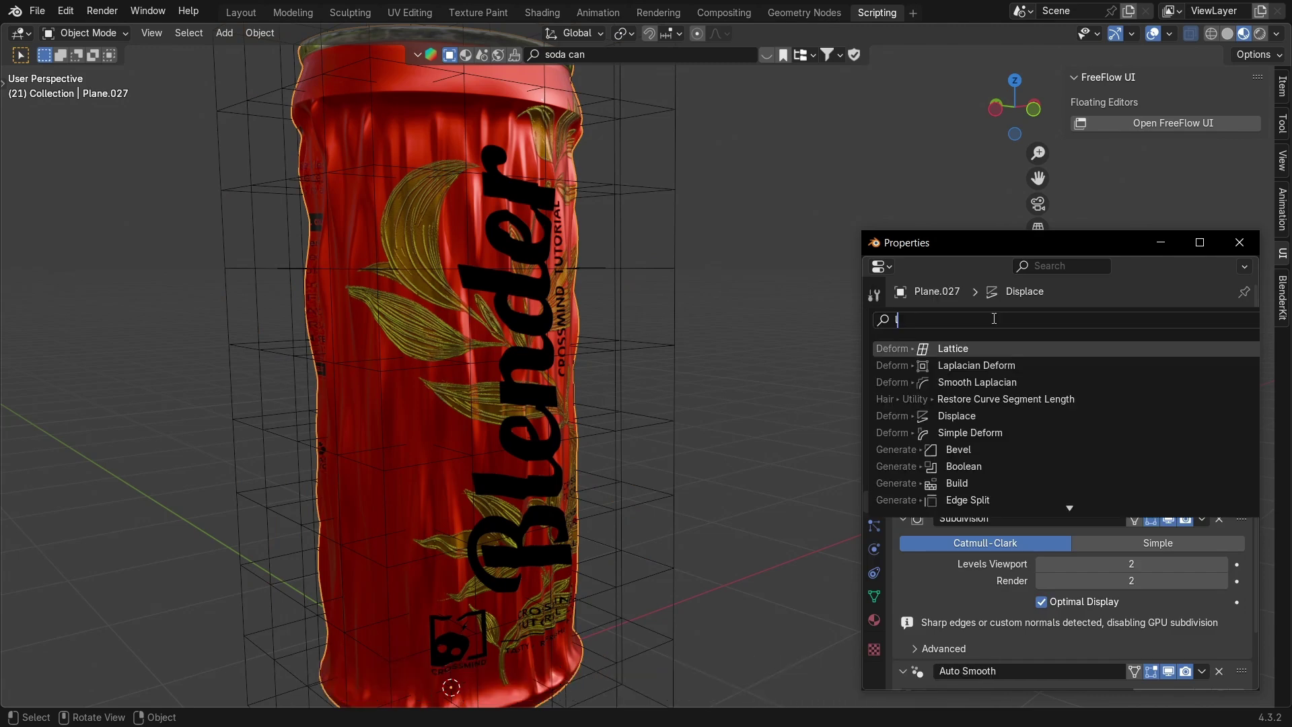
text(latt)
click(988, 347)
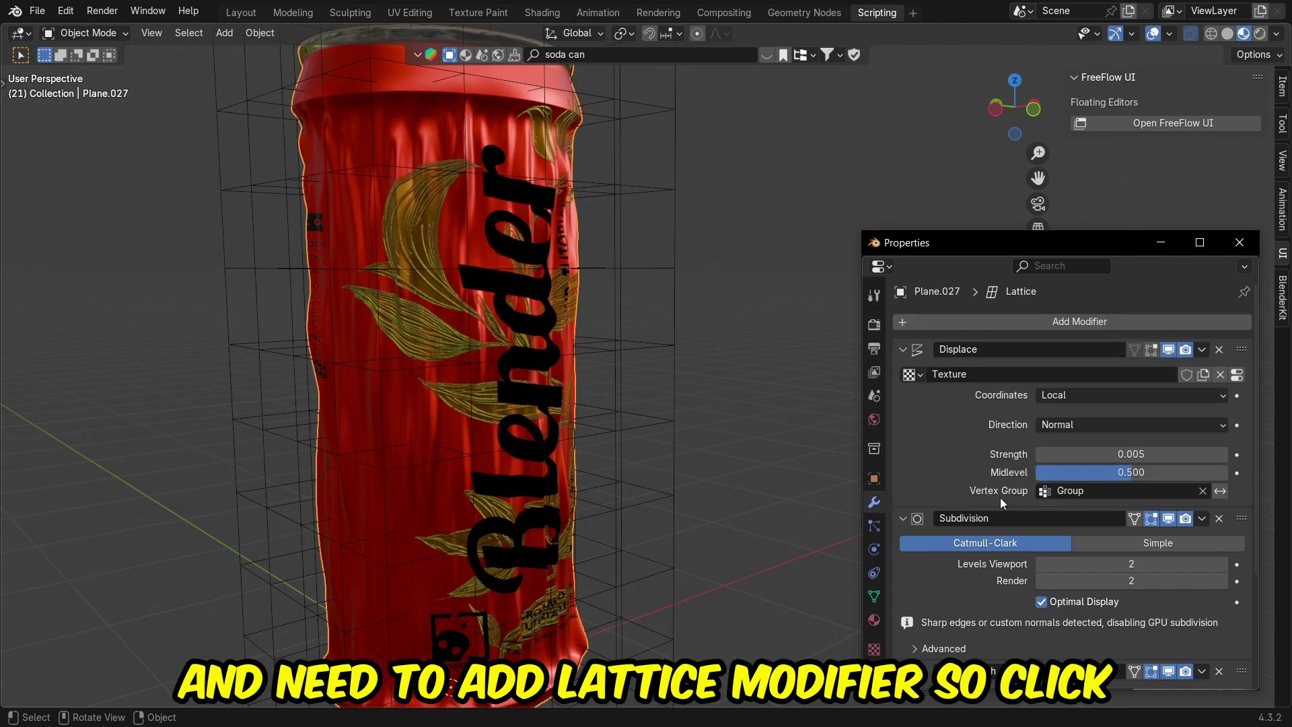
scroll(1000, 498, down, 5)
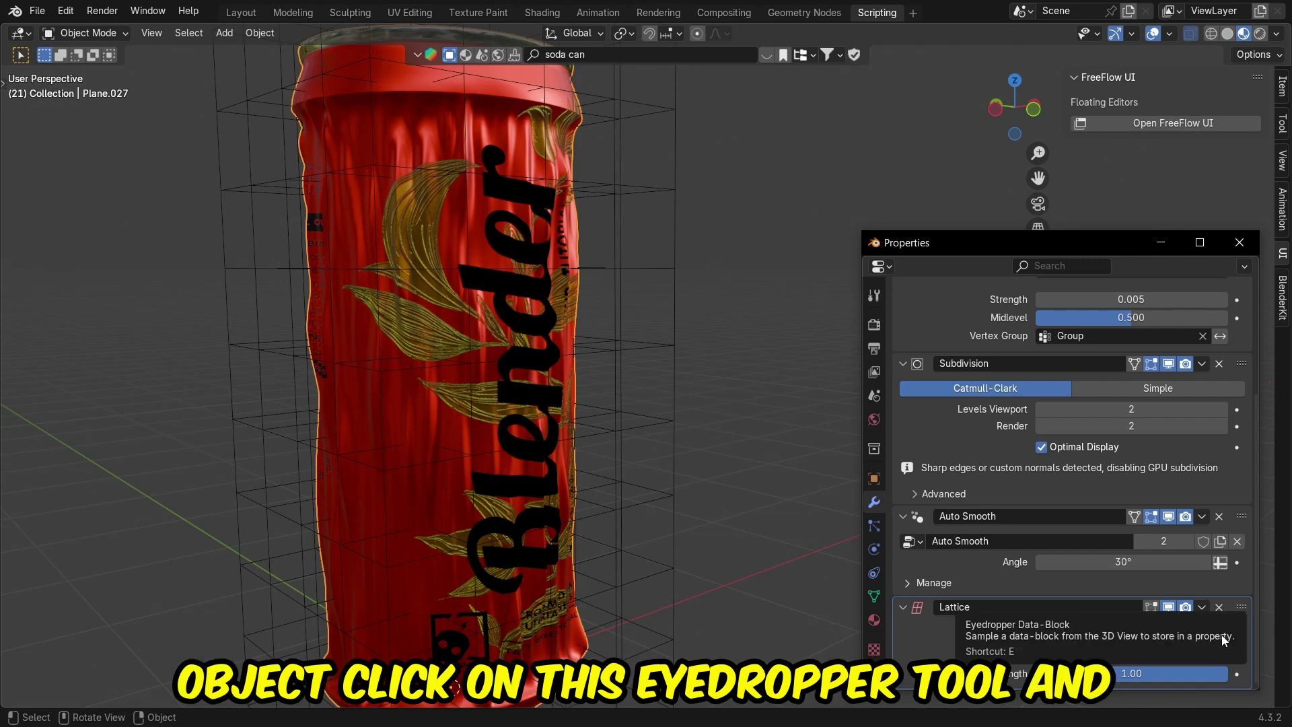
click(675, 412)
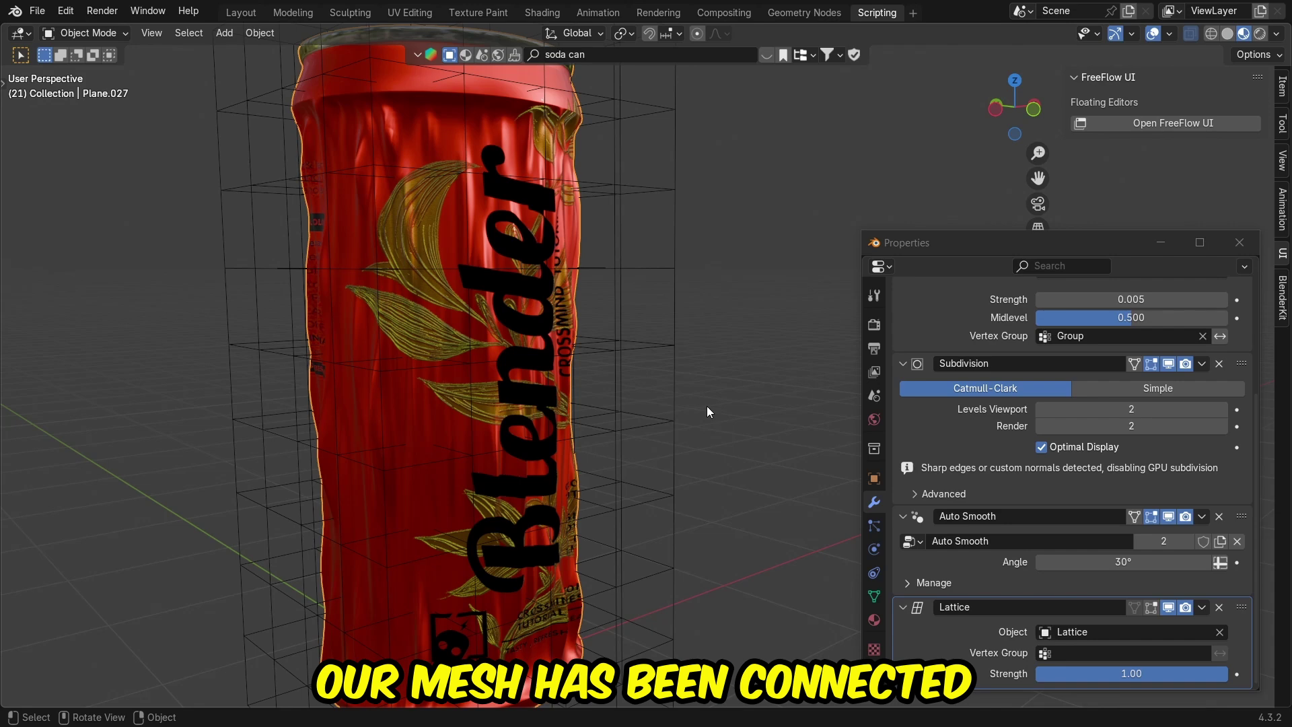
Step: Try moving a few side points of the lattice in Edit Mode to test how the can deforms
click(645, 415)
key(Tab)
scroll(596, 356, down, 5)
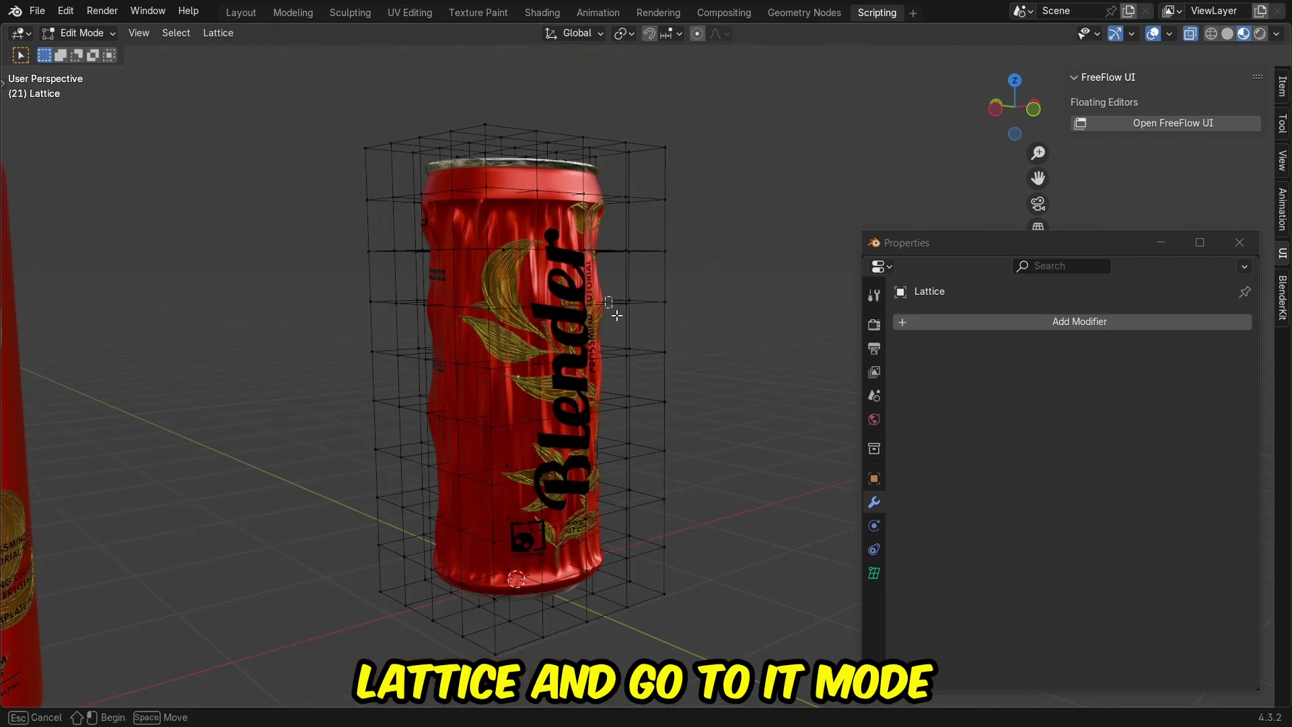
drag(617, 315, 700, 404)
key(g)
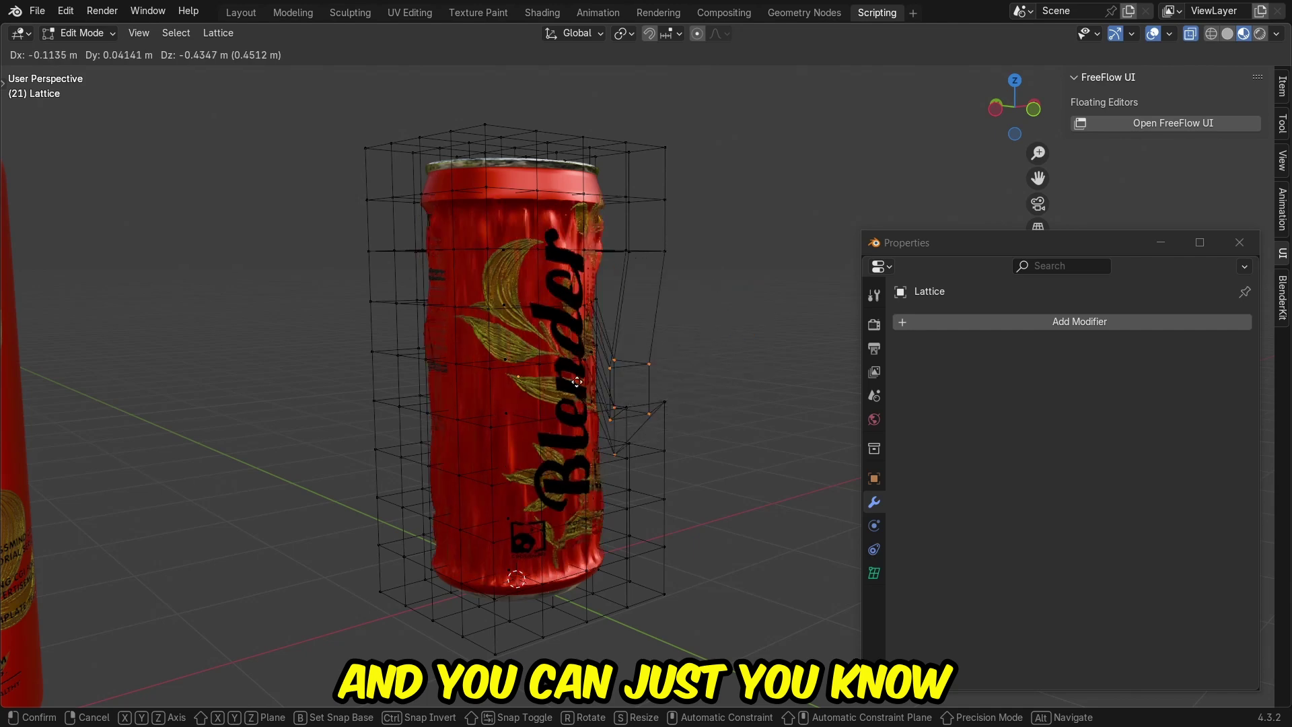
right_click(700, 364)
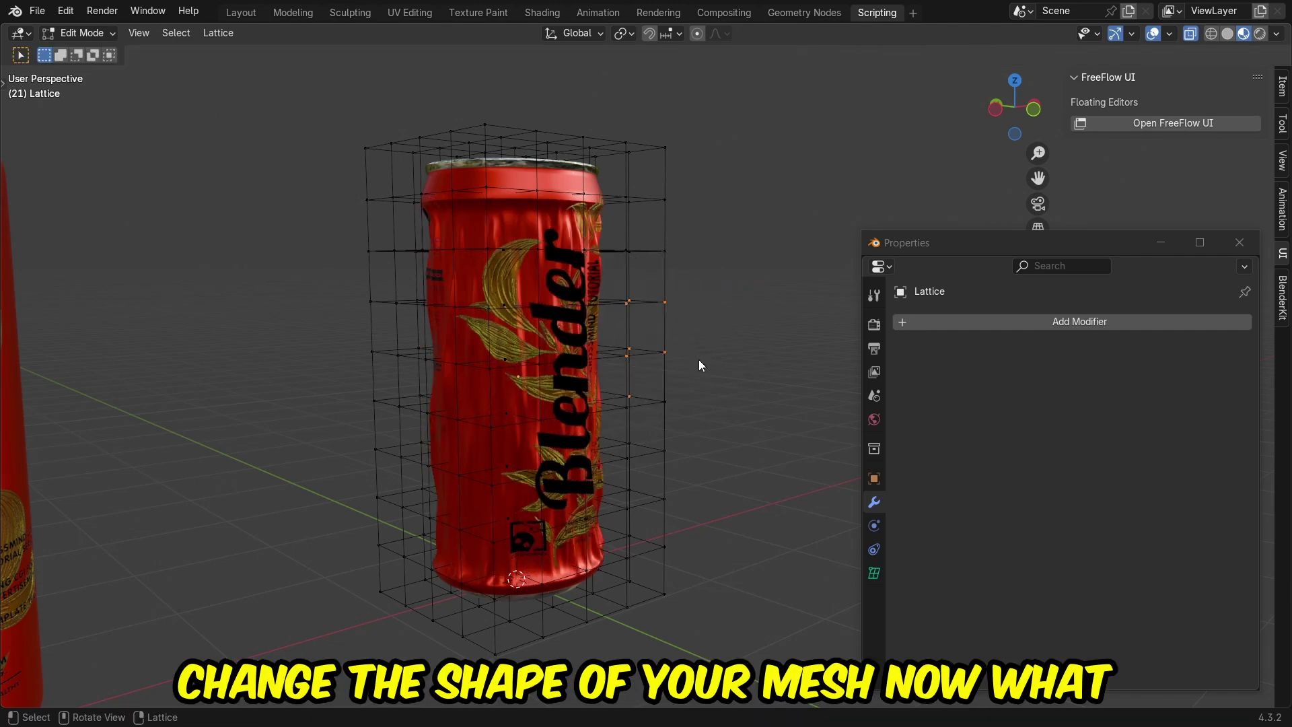
key(Tab)
Step: Select the can and apply its Displace modifier
click(572, 331)
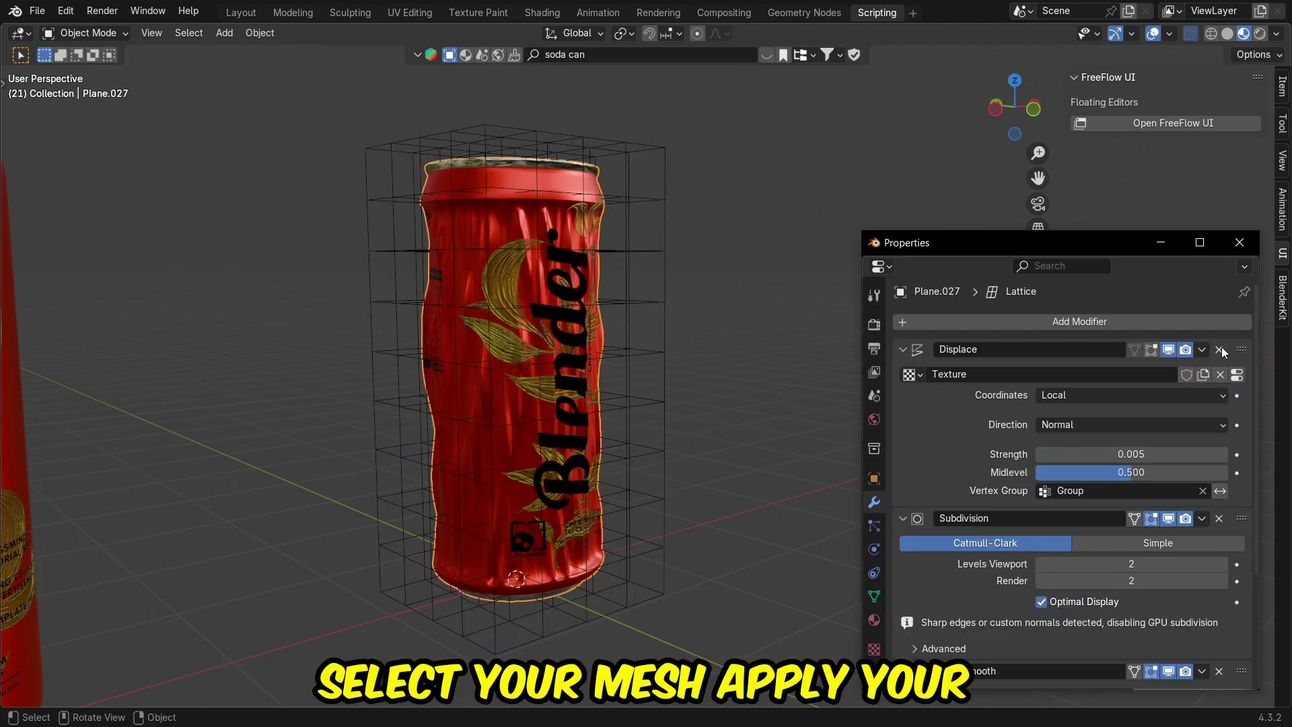
click(1202, 349)
click(1161, 366)
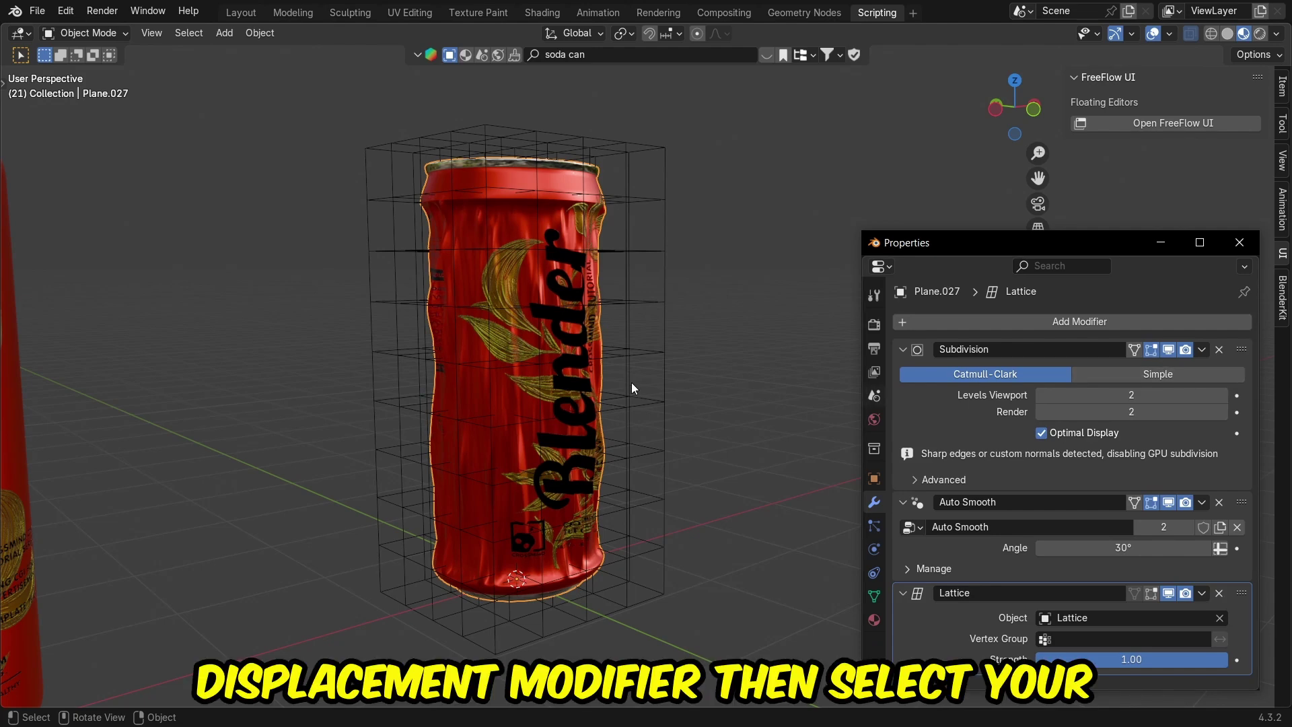
Step: In the lattice's Edit Mode, in front view, select all points except the three lowest rows
scroll(633, 377, up, 4)
click(639, 346)
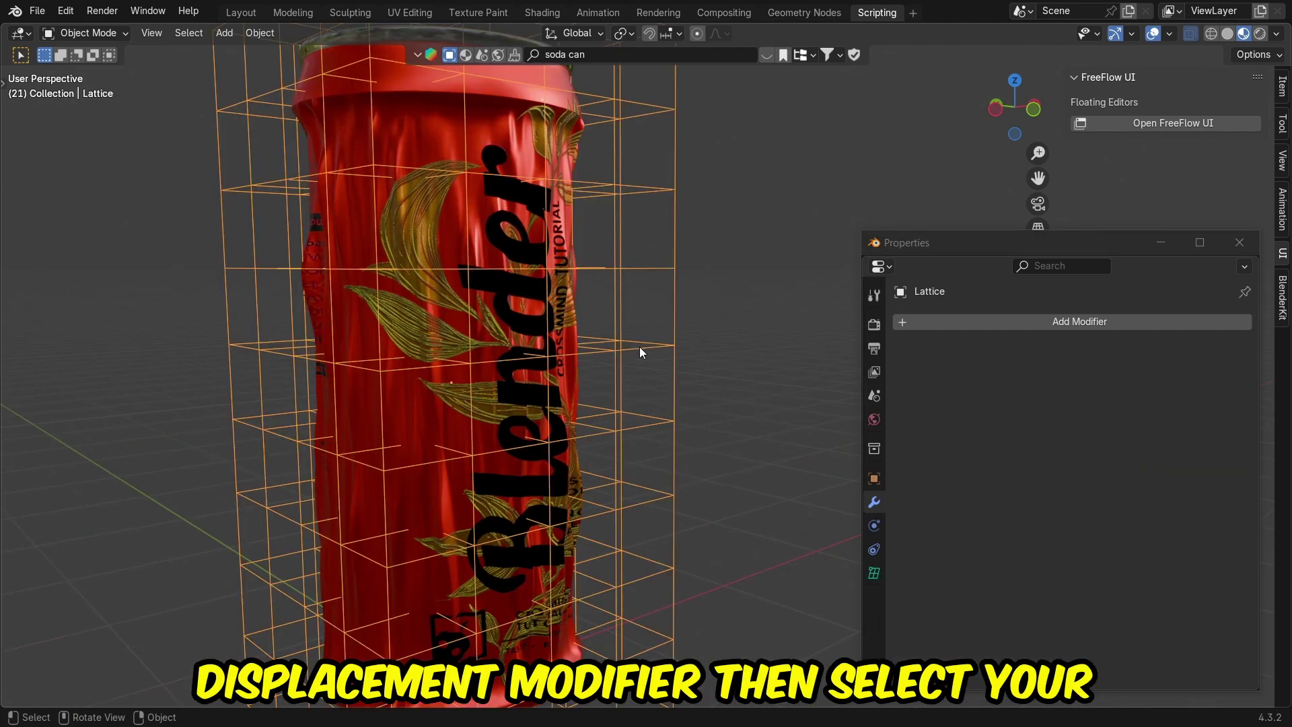
key(Tab)
key(KP_1)
scroll(552, 383, up, 3)
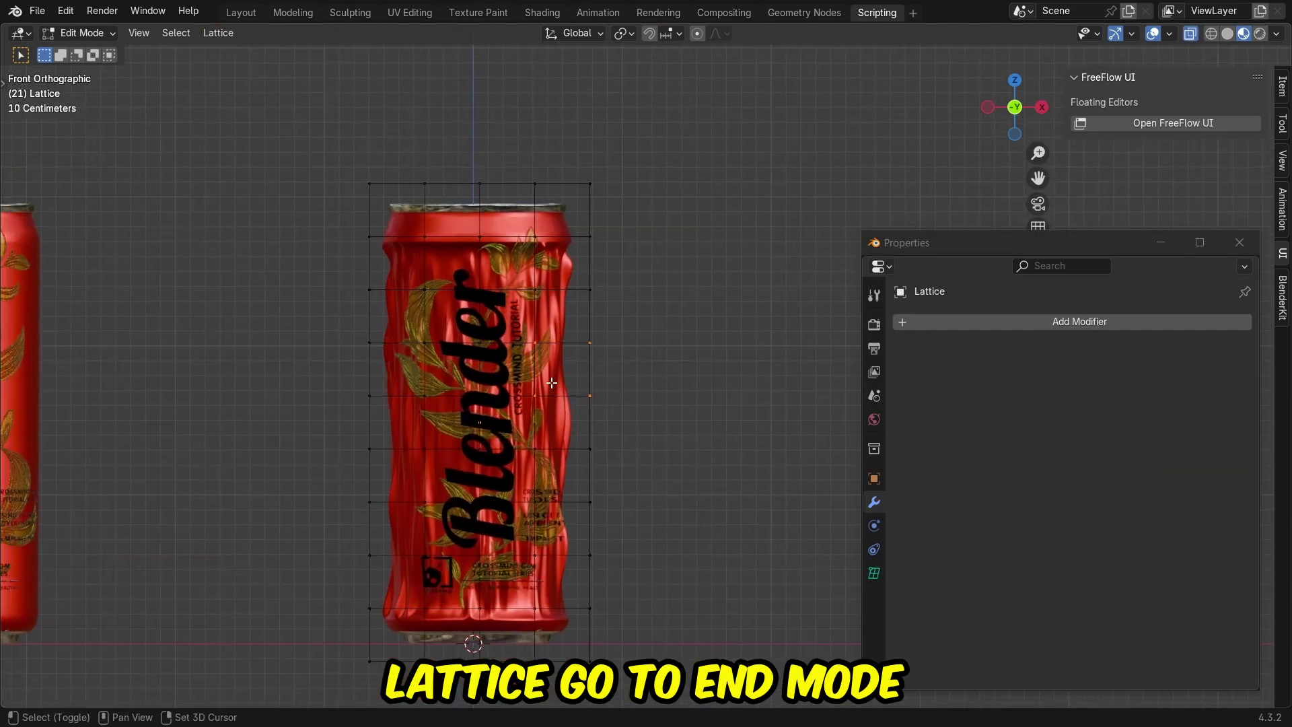
drag(276, 112, 652, 521)
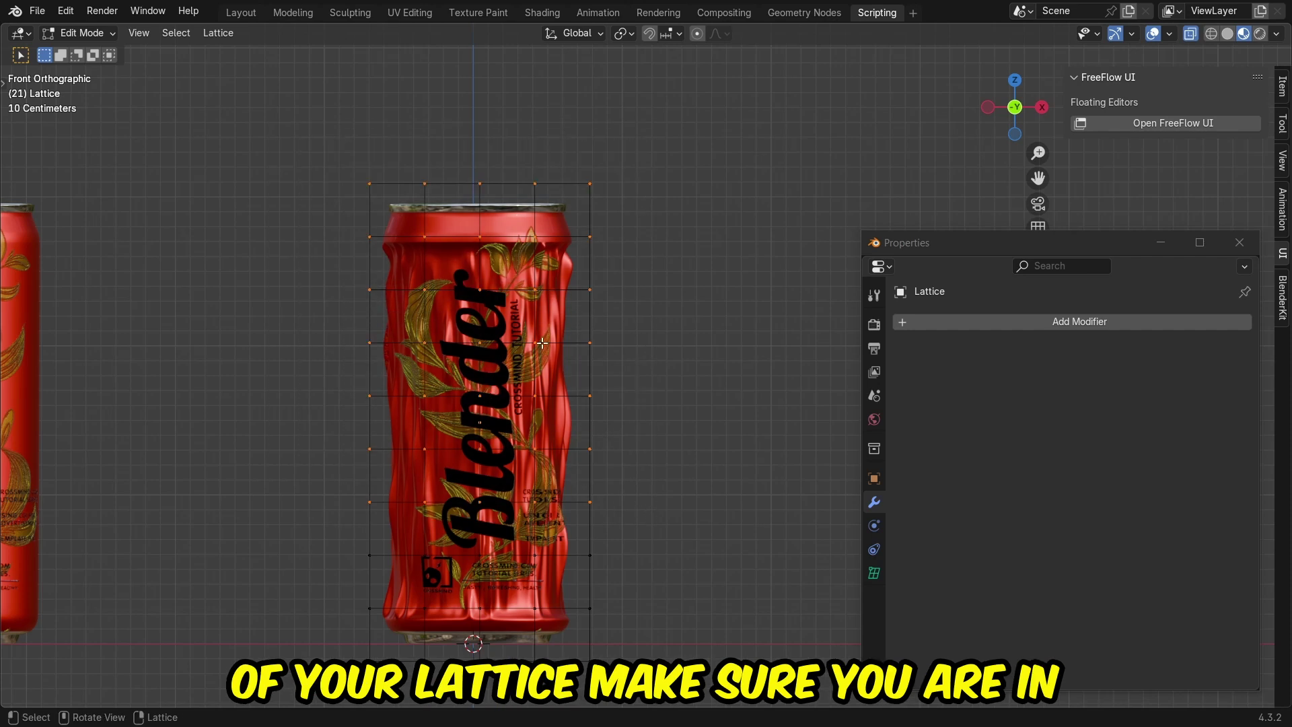
Step: Enable proportional editing and reduce its influence size without scaling the selected lattice points
click(702, 38)
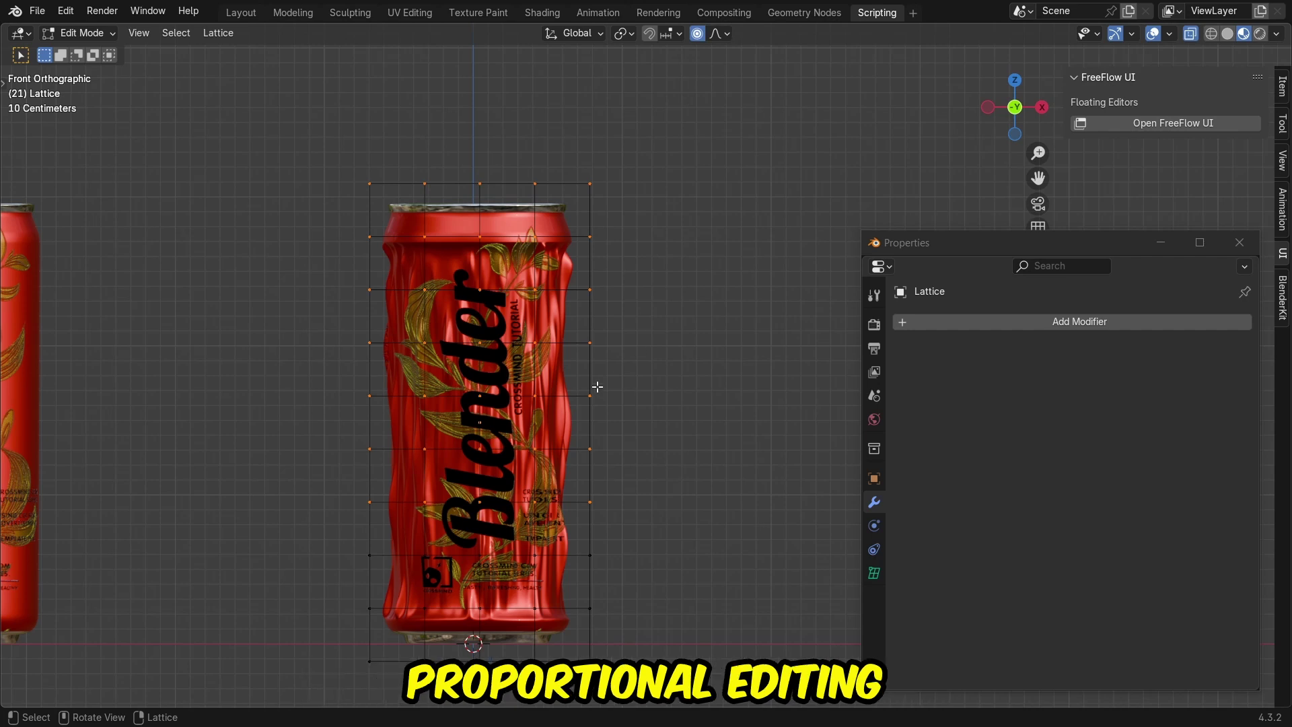
key(s)
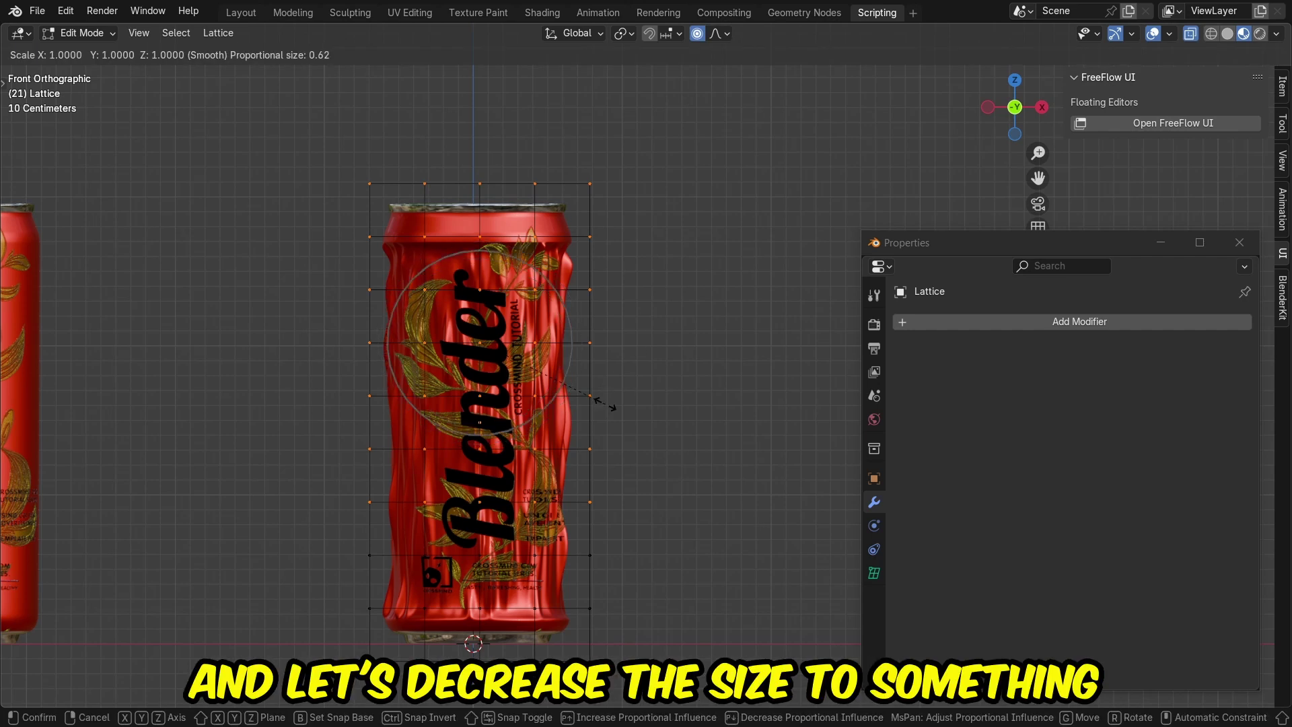
scroll(604, 404, up, 3)
click(606, 404)
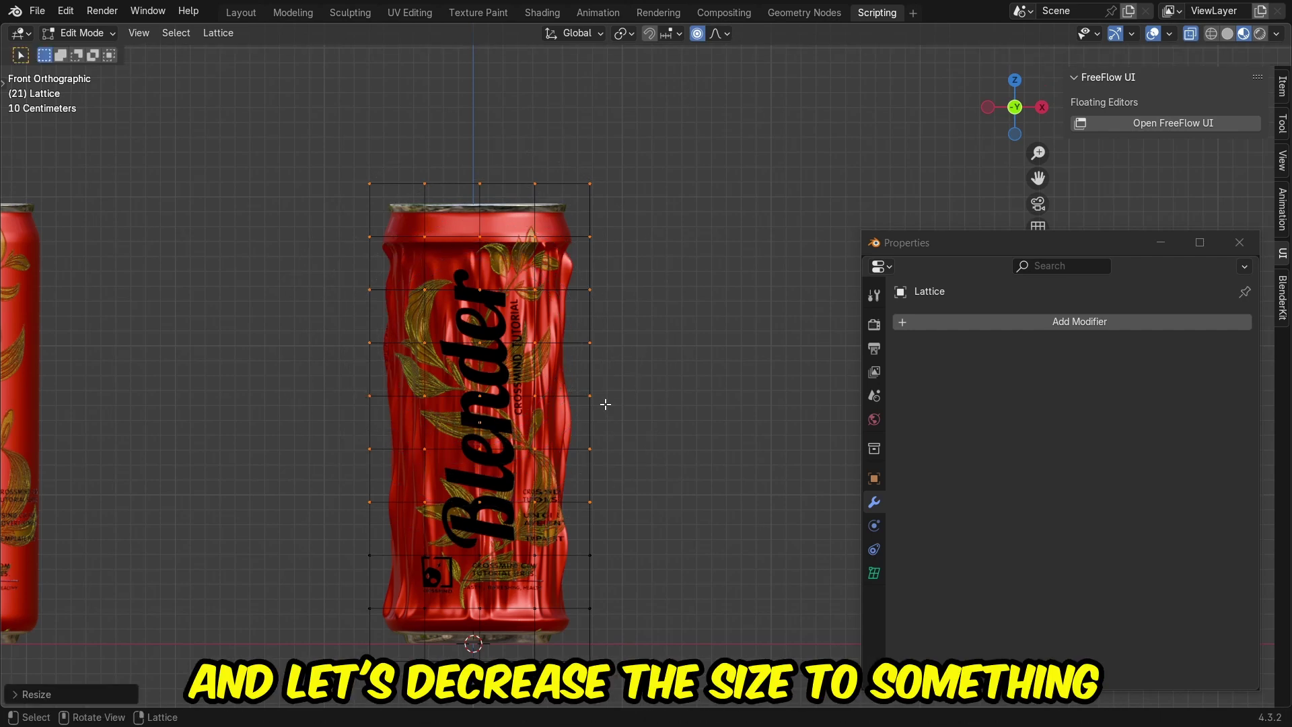
key(s)
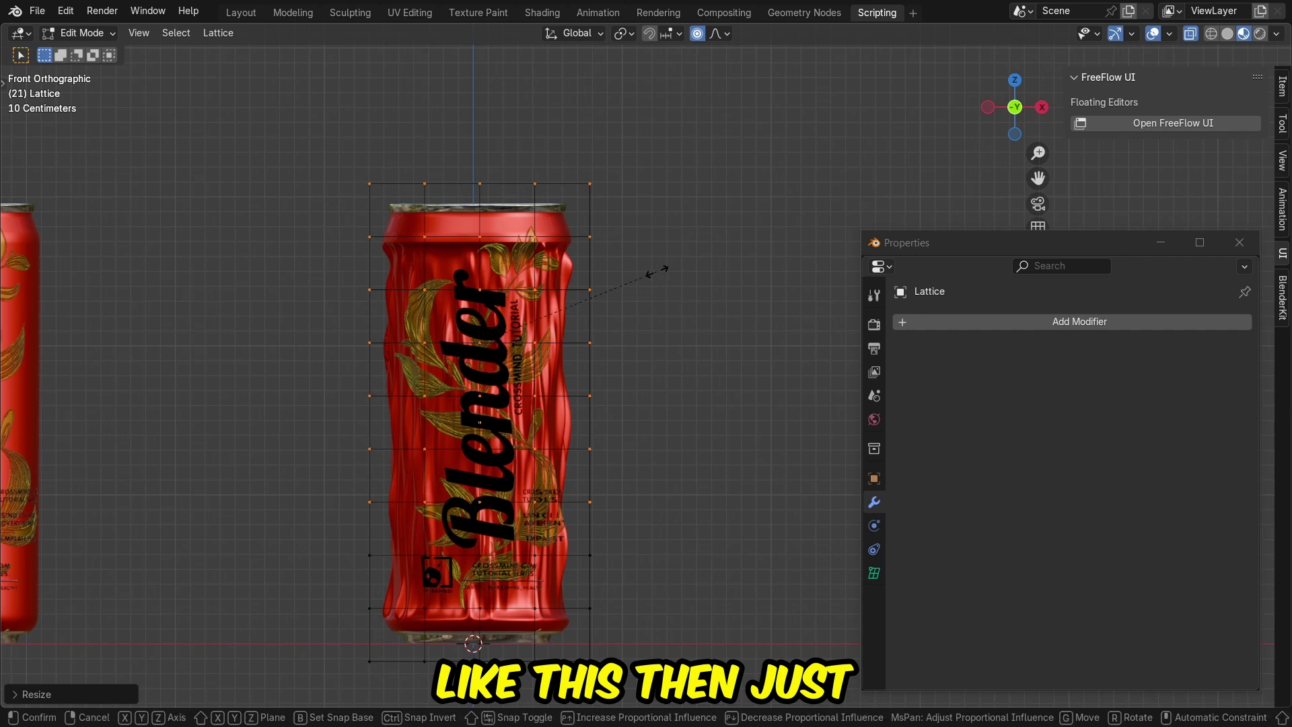
key(Escape)
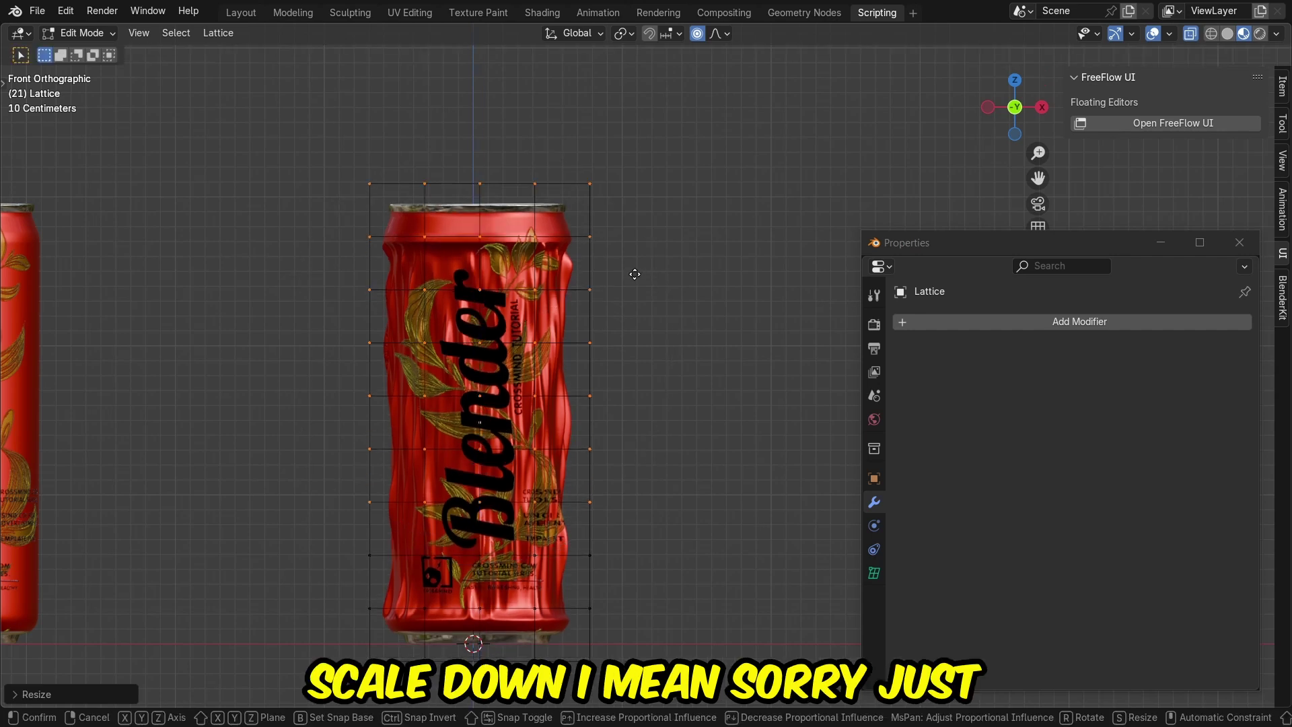
Step: Lower the selected lattice points along Z, then select the top five rows and lower them further
key(g)
key(z)
click(632, 314)
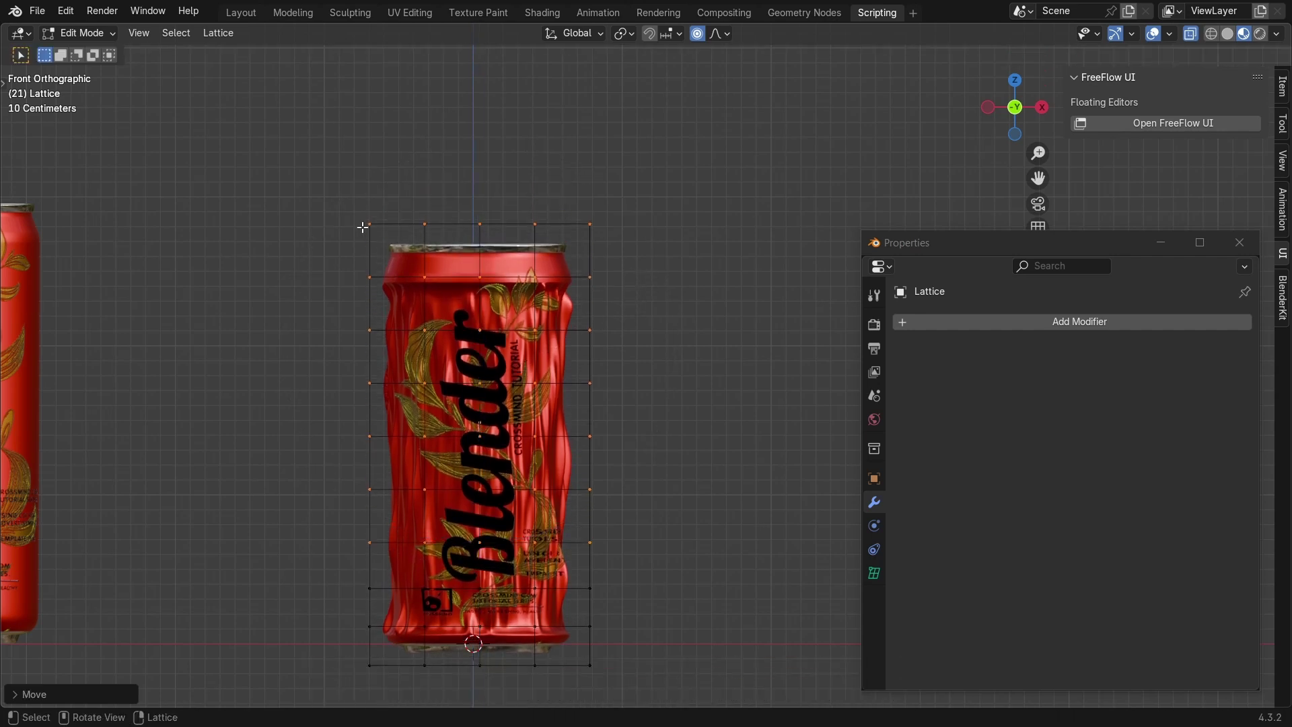
drag(313, 199, 639, 422)
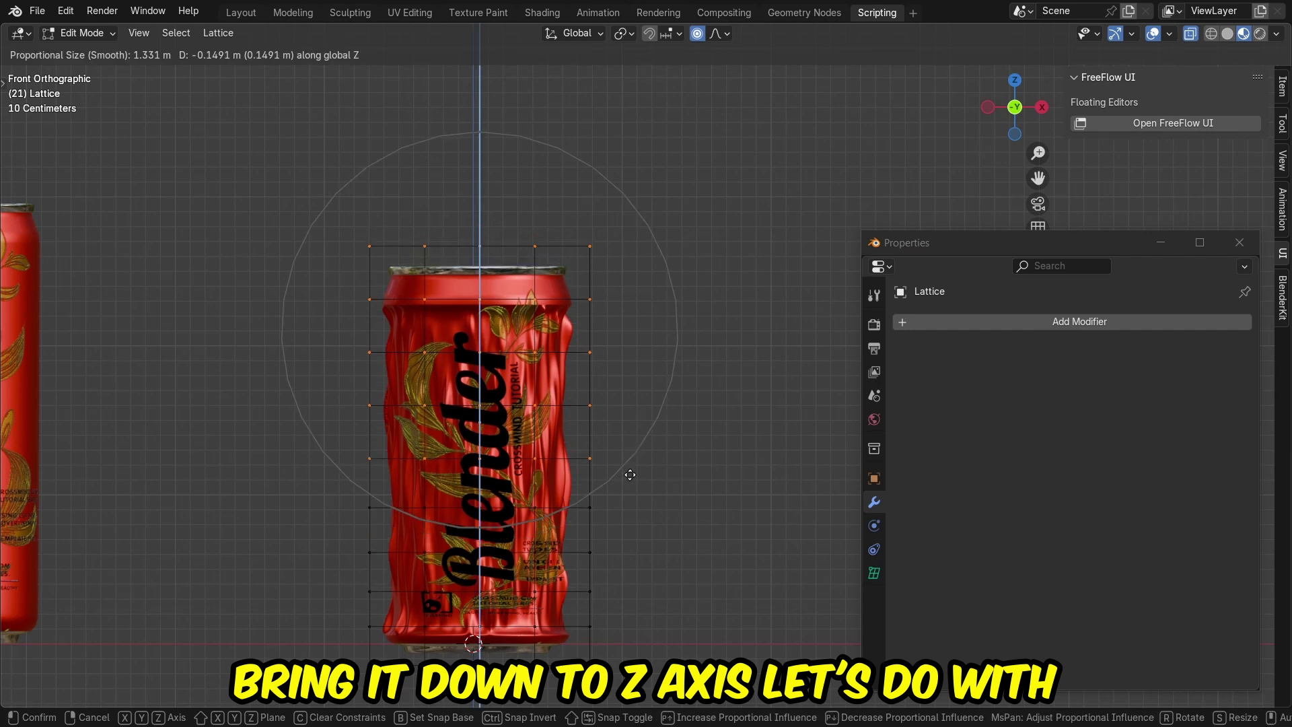
click(620, 479)
Step: Lower the lattice's top four rows along Z, then lower only its top two rows to squash the can further
drag(312, 265, 620, 485)
key(g)
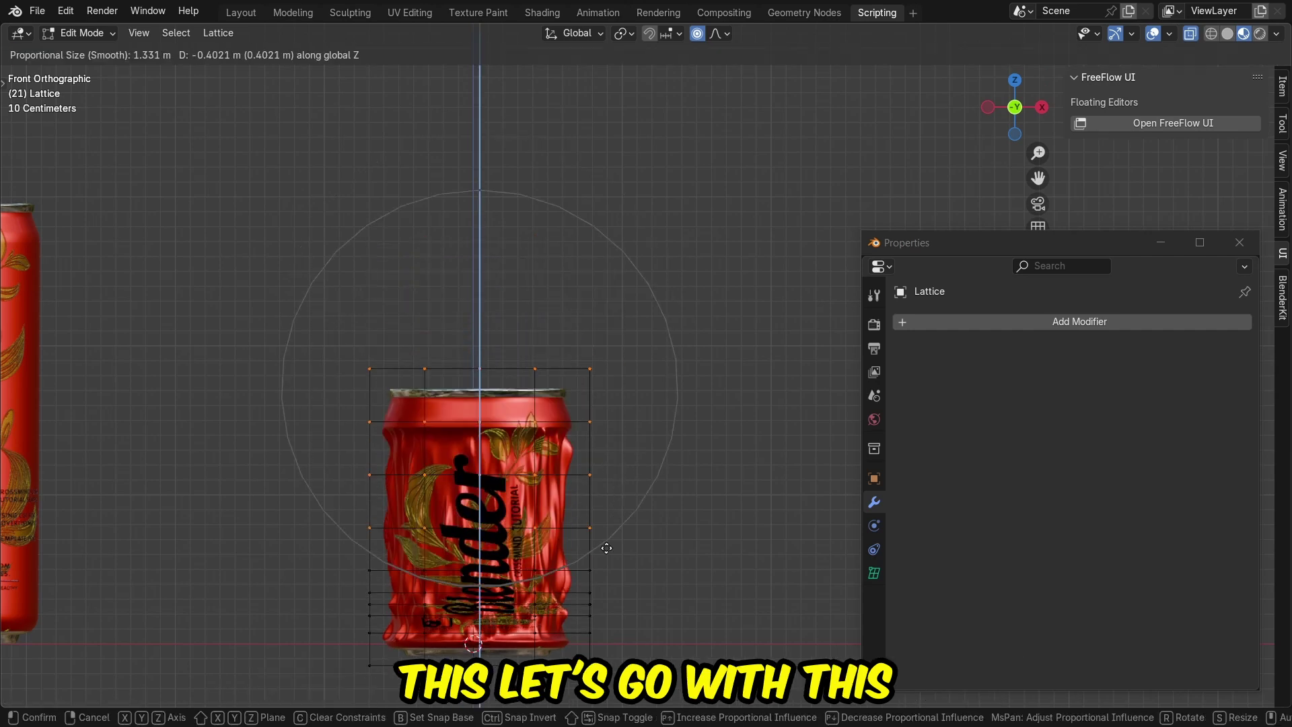
click(606, 542)
drag(291, 327, 632, 459)
key(g)
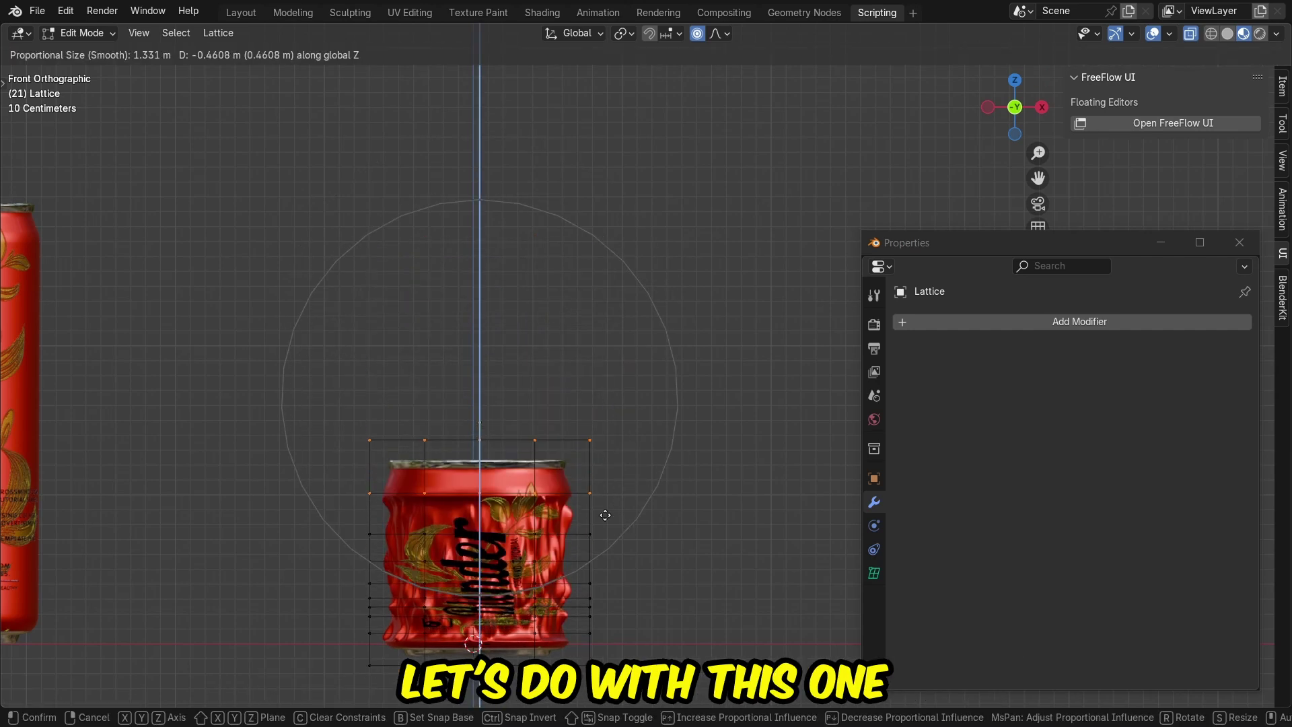
click(603, 519)
Step: Select only the top lattice row, reduce the proportional size to about 0.75 m and lower the row along Z
drag(303, 370, 633, 469)
key(g)
key(s)
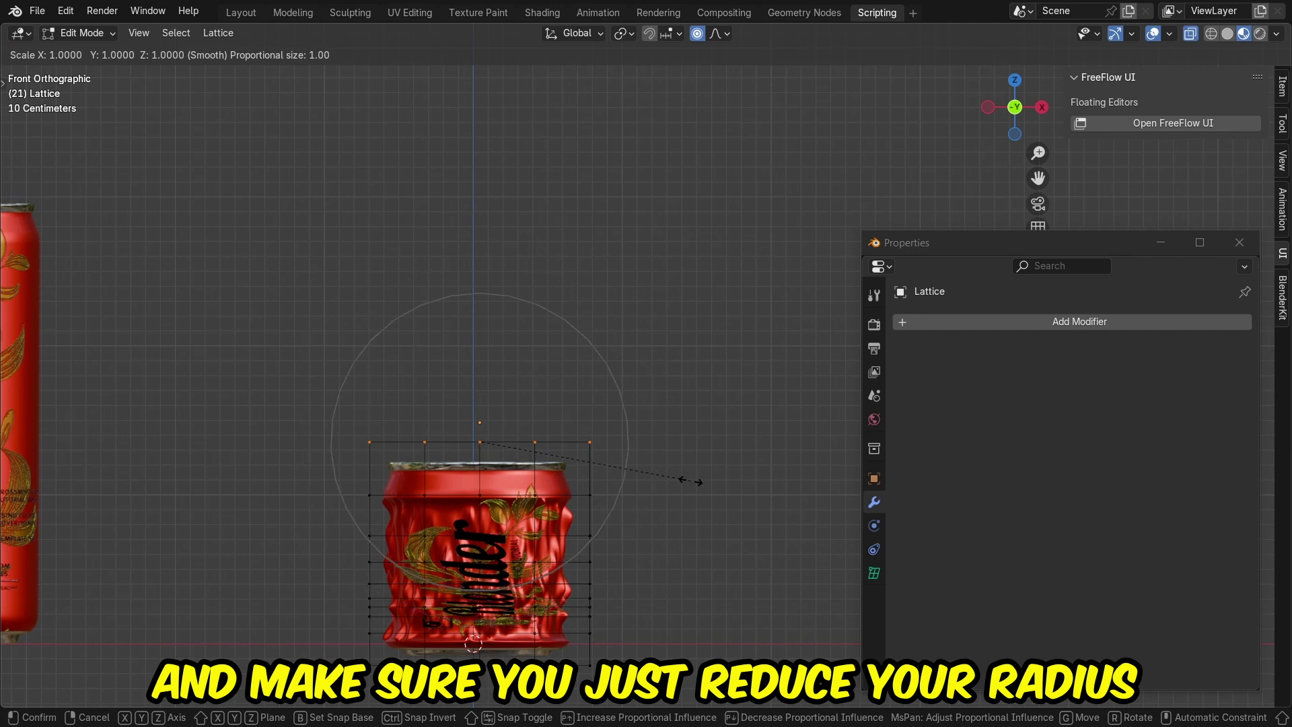
click(690, 480)
key(g)
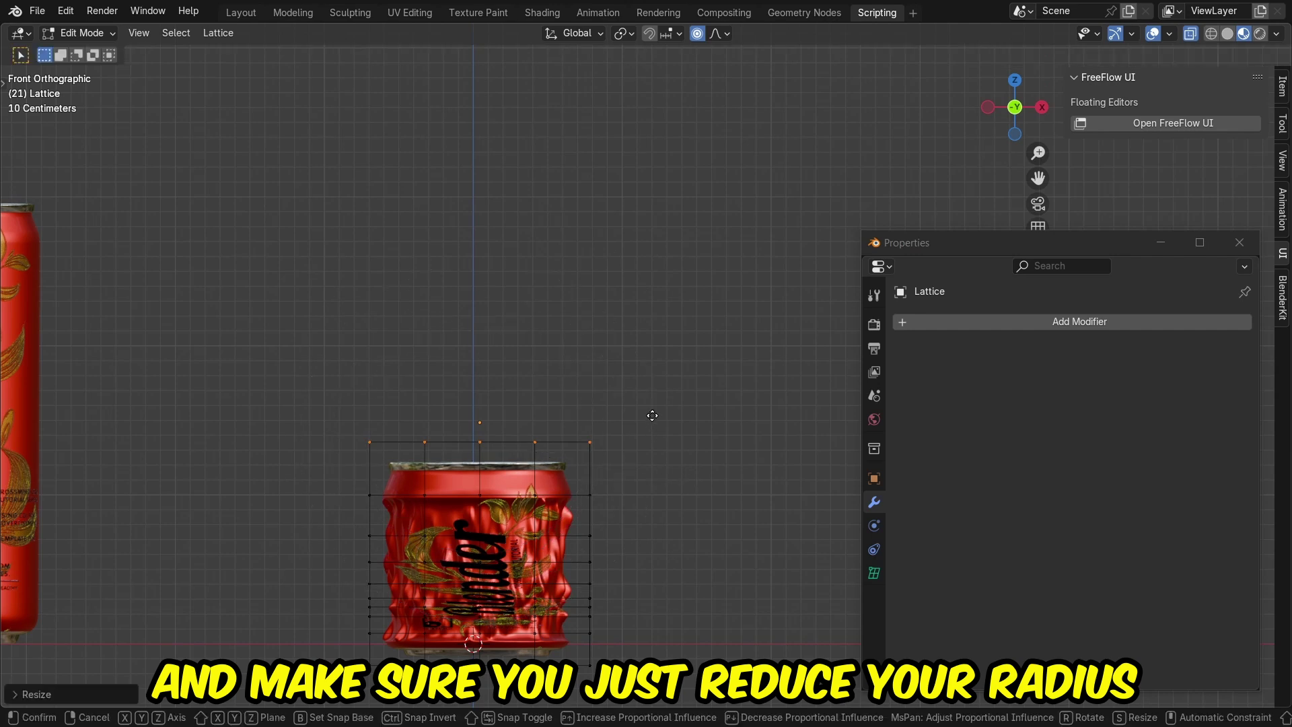
key(z)
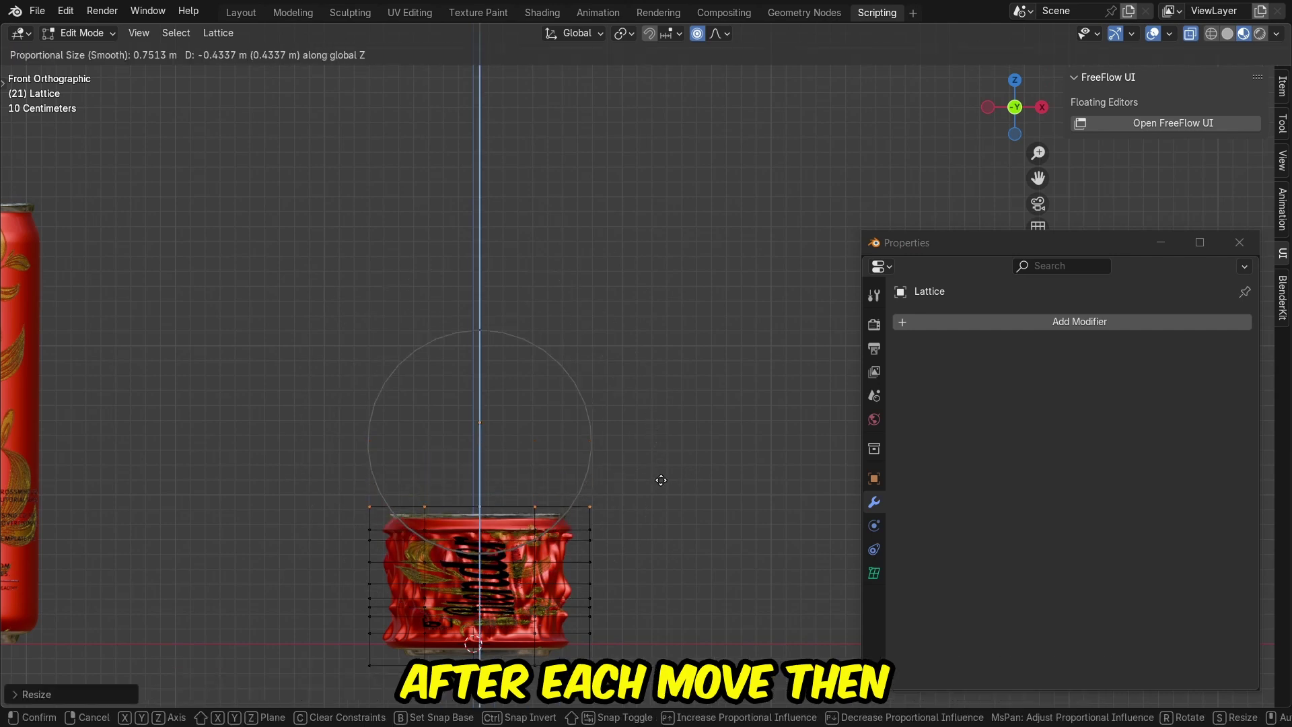
click(661, 478)
Step: Rotate the top lattice row so the can's lid tilts down on its left side, then adjust the row's position
key(r)
click(657, 397)
key(g)
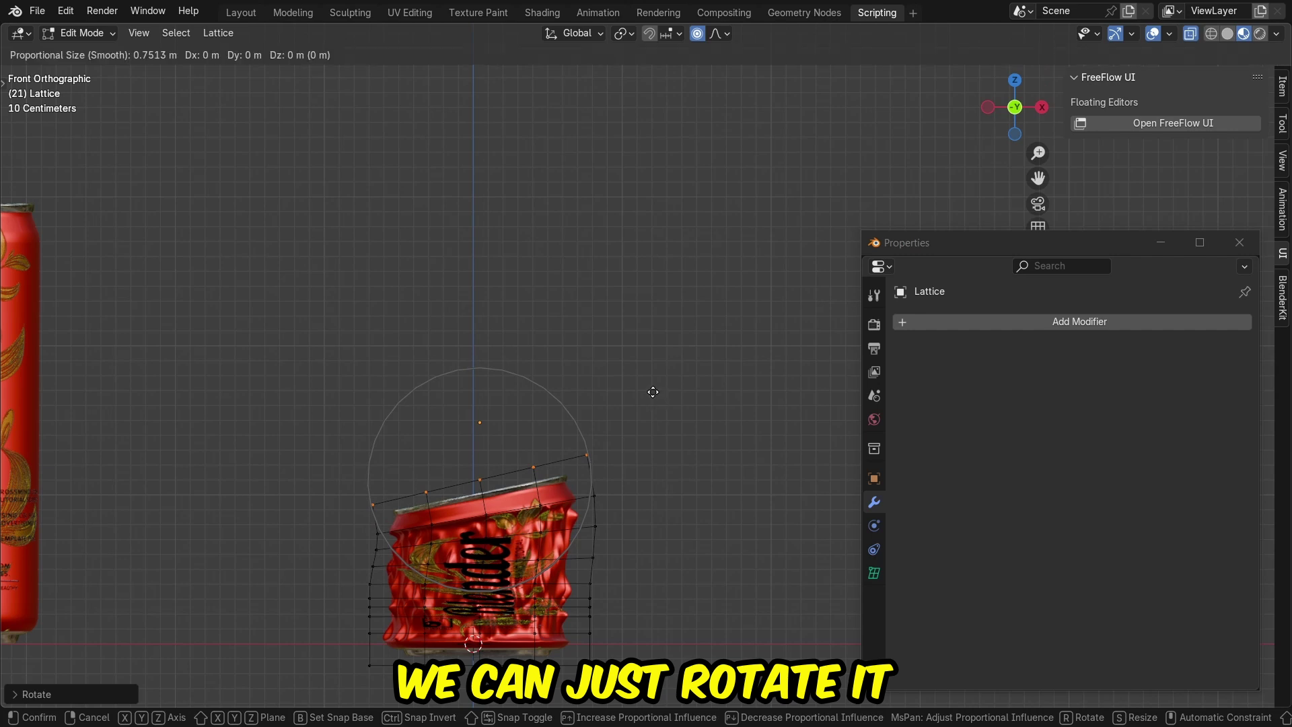
click(650, 389)
middle_drag(649, 389, 573, 436)
shift+scroll(573, 436, down, 3)
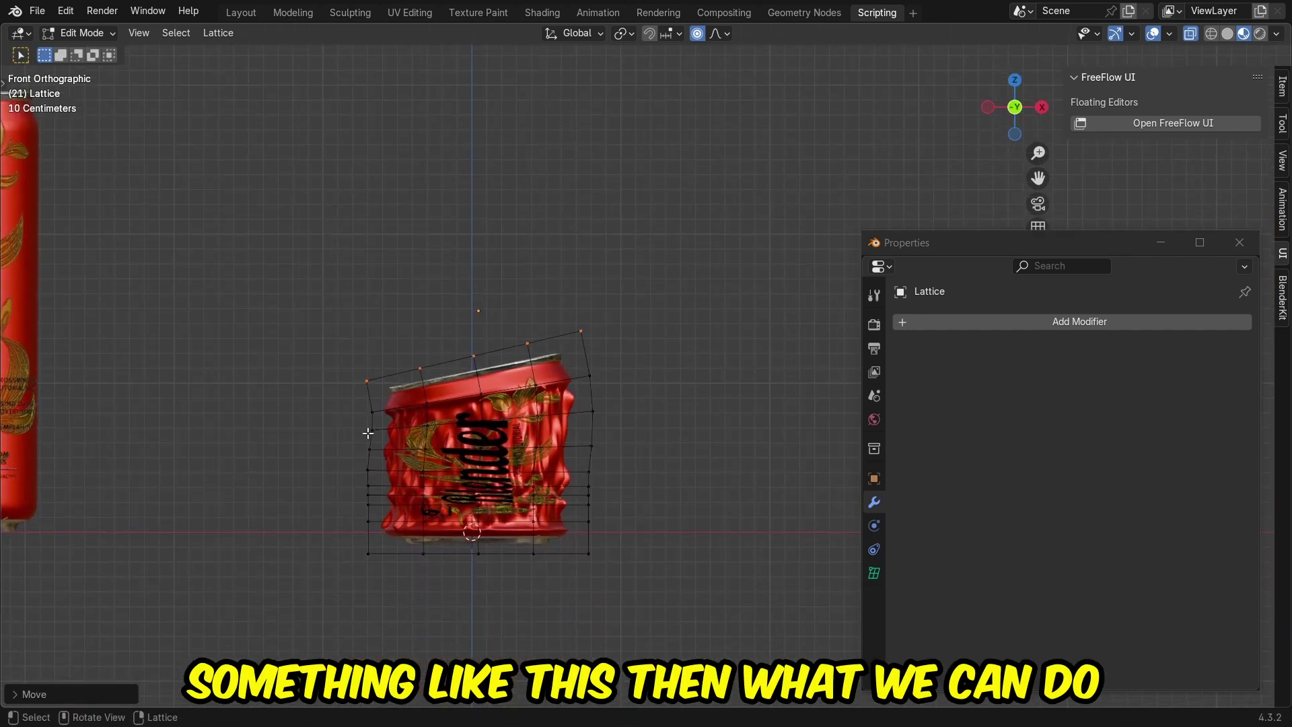
Step: Select the lattice's middle row, reduce the proportional size to about 0.32 m, scale the row inward and shift it right to dent the can
drag(339, 437, 654, 472)
key(s)
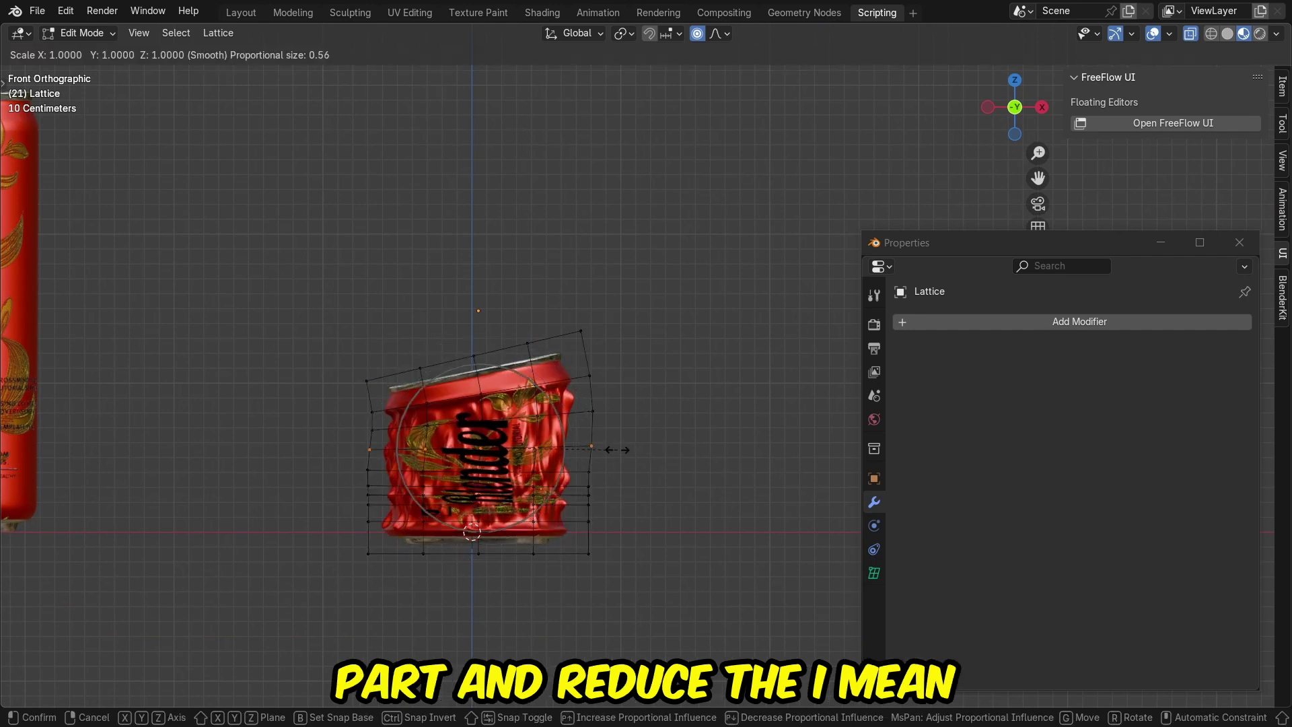
scroll(617, 449, up, 4)
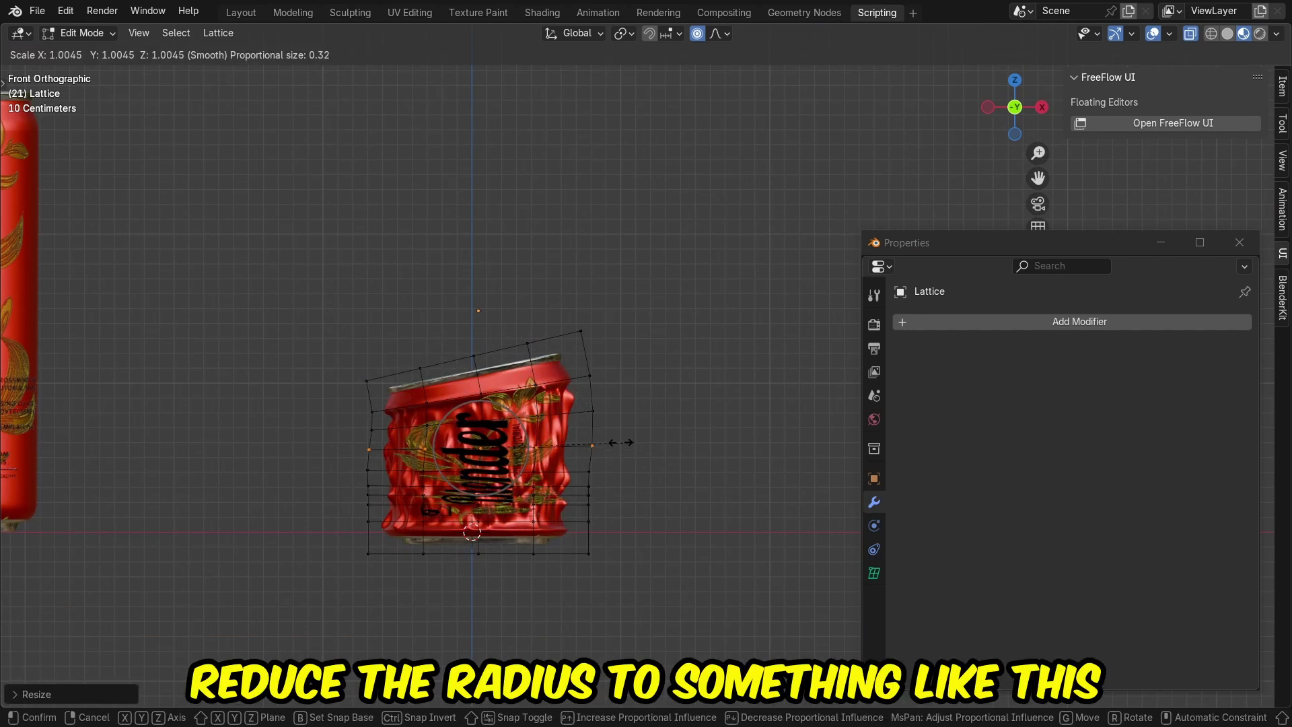
click(587, 441)
key(g)
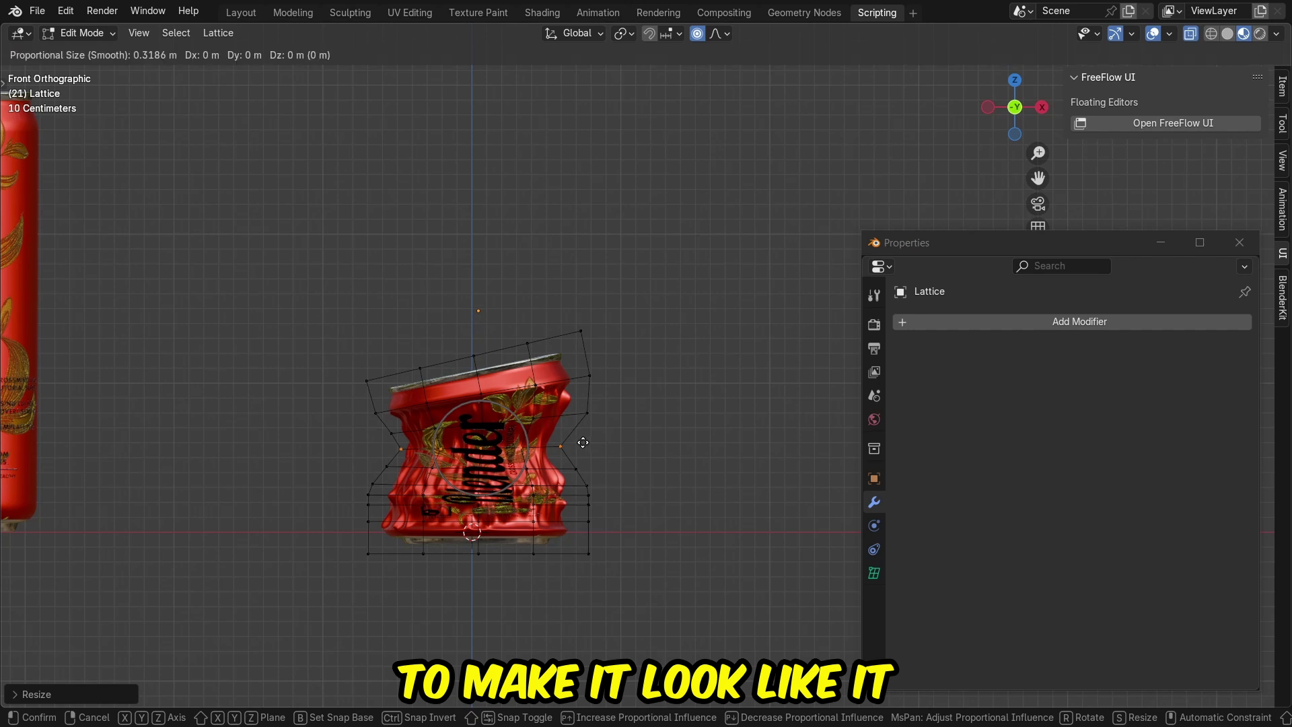
click(621, 438)
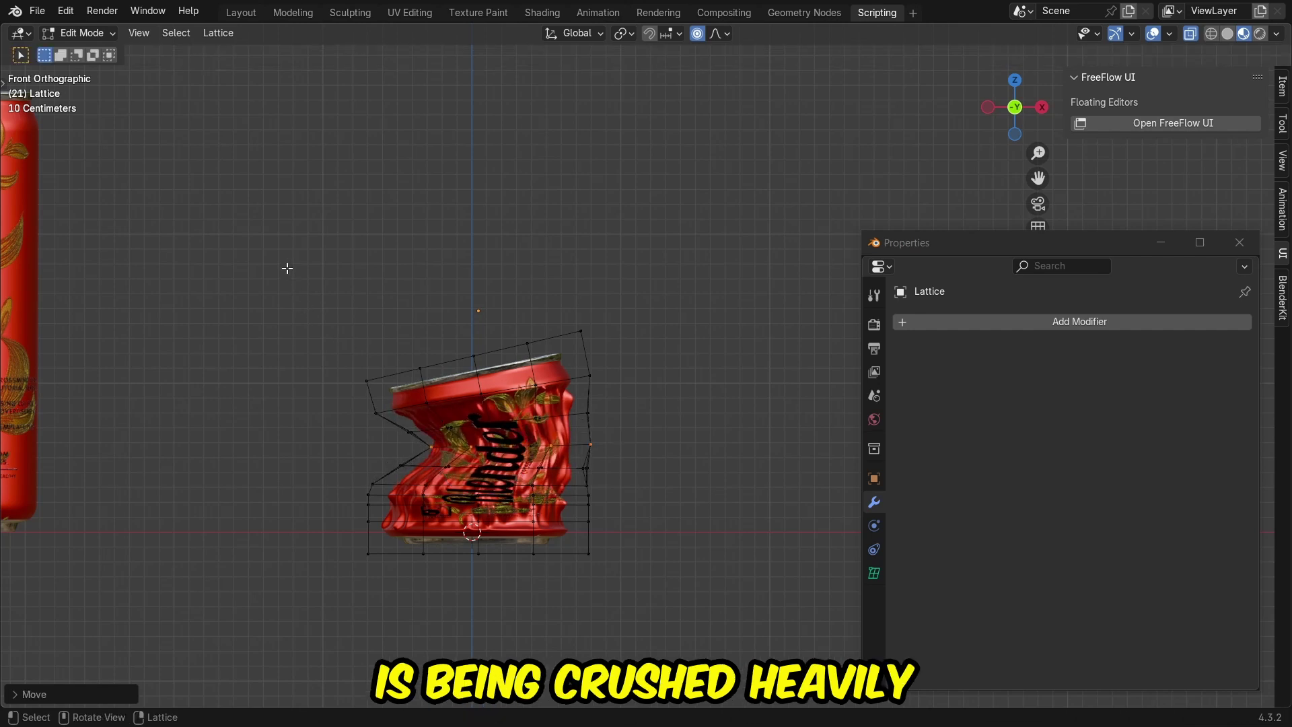
Step: Select the top lattice points, enlarge the proportional influence and rotate them to tilt the can's lid more steeply
drag(285, 268, 621, 389)
key(g)
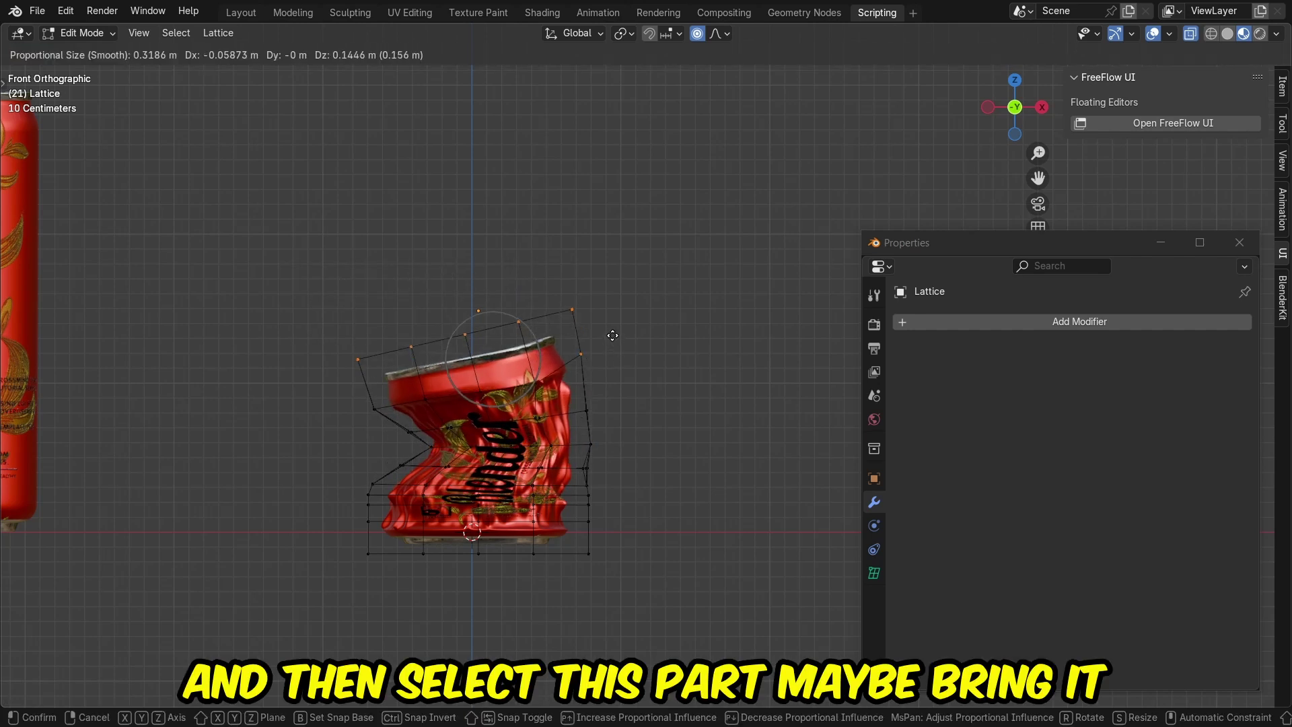
key(Escape)
key(s)
key(Escape)
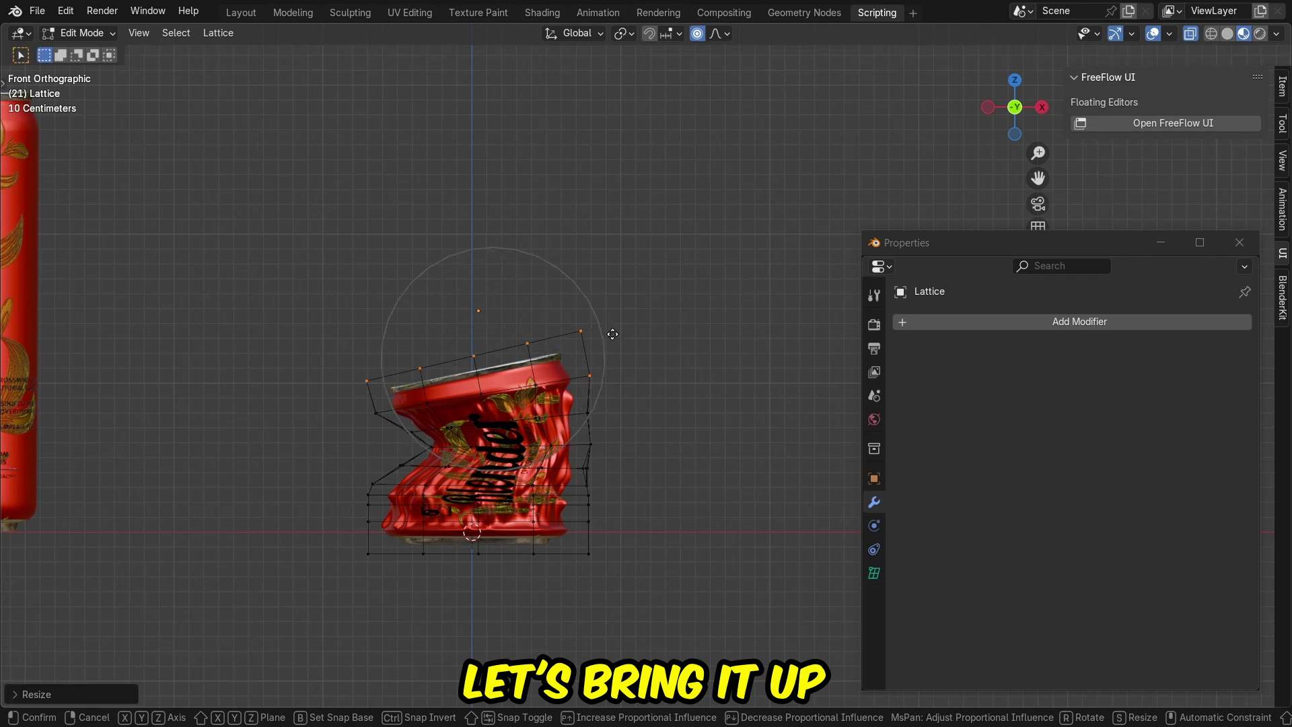
key(r)
scroll(612, 273, down, 6)
click(611, 273)
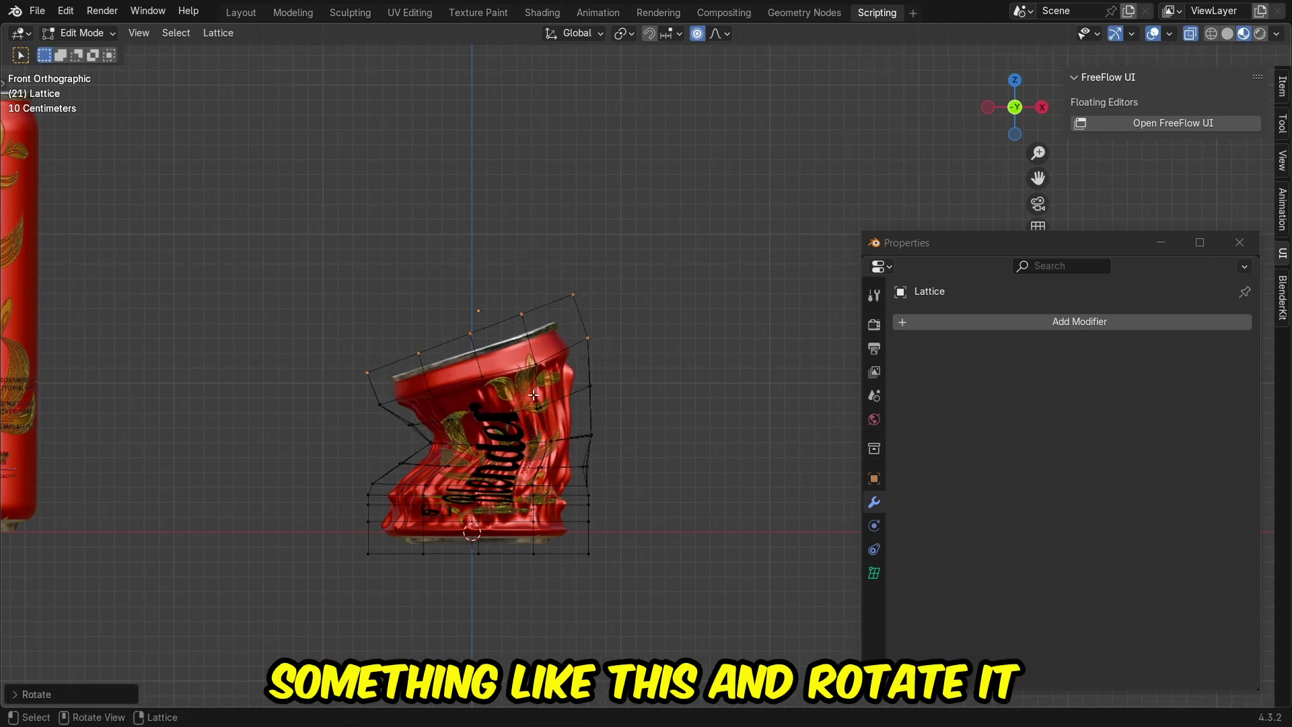
Step: In Object Mode, apply the can's Lattice modifier and delete the lattice
mouse_move(534, 396)
middle_down()
mouse_move(635, 361)
mouse_move(557, 397)
middle_up()
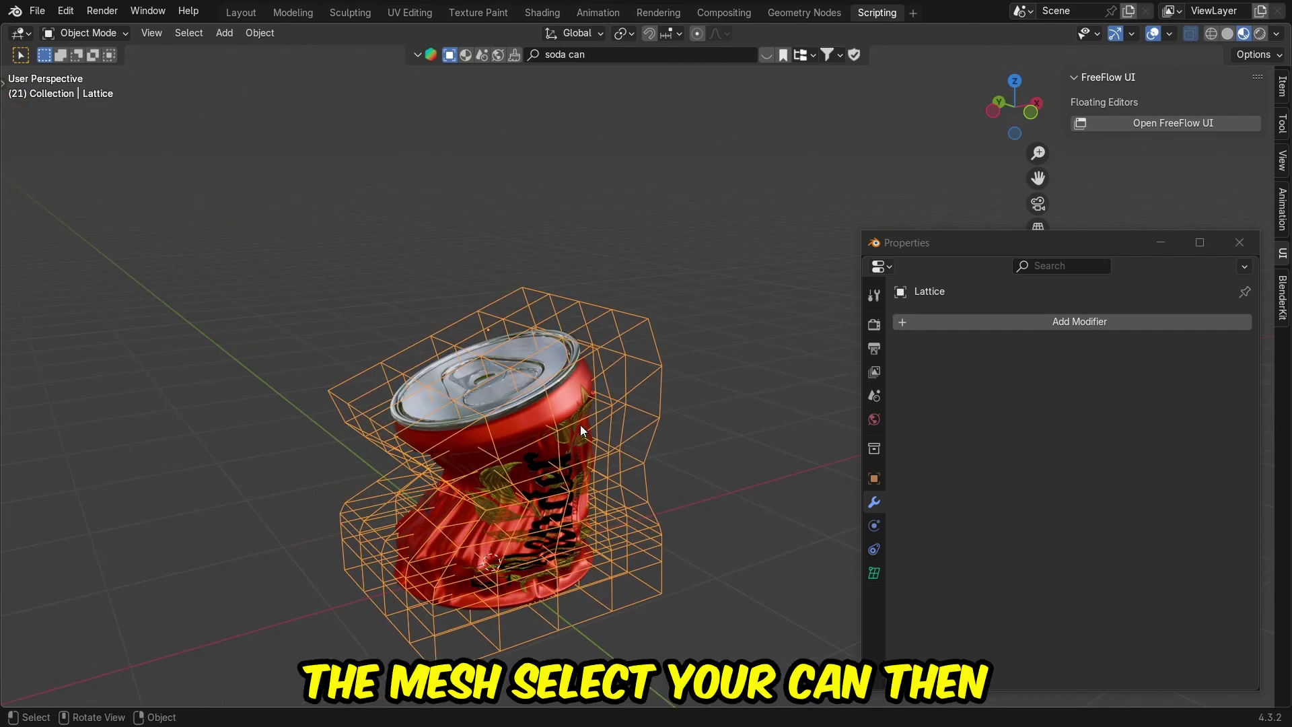
click(580, 426)
click(1198, 596)
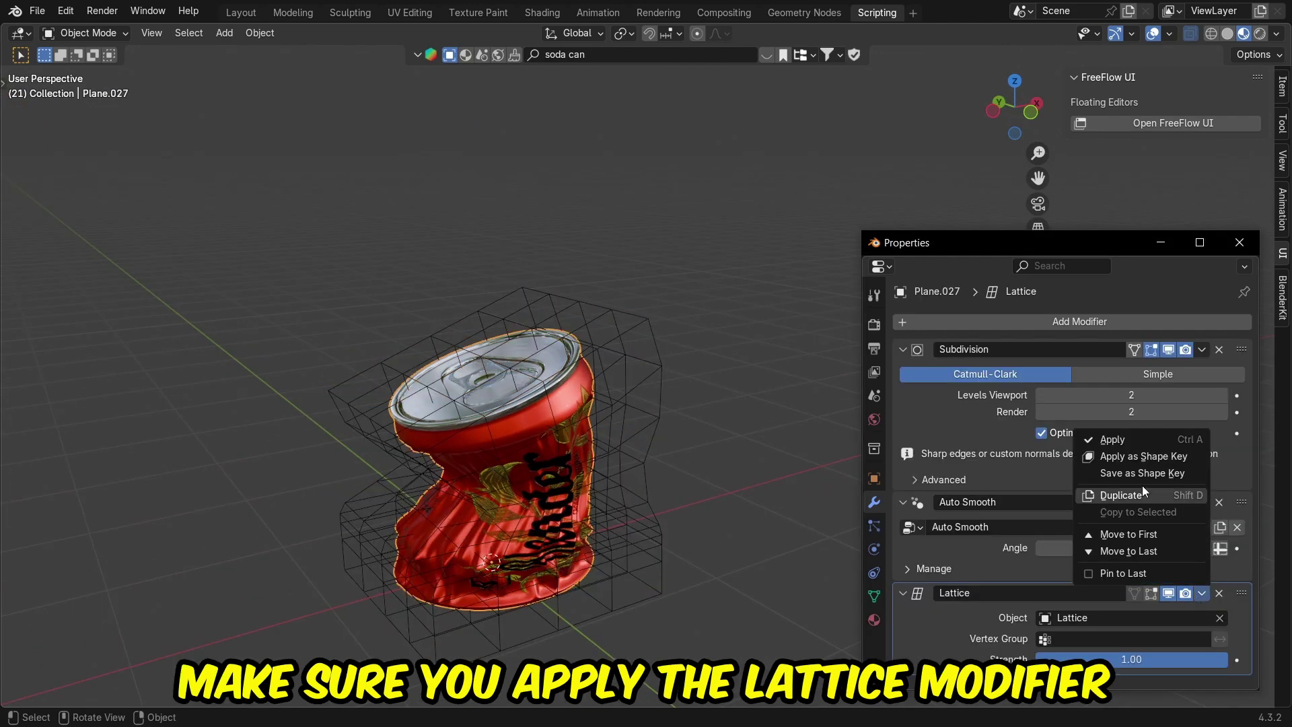
click(1141, 440)
click(630, 372)
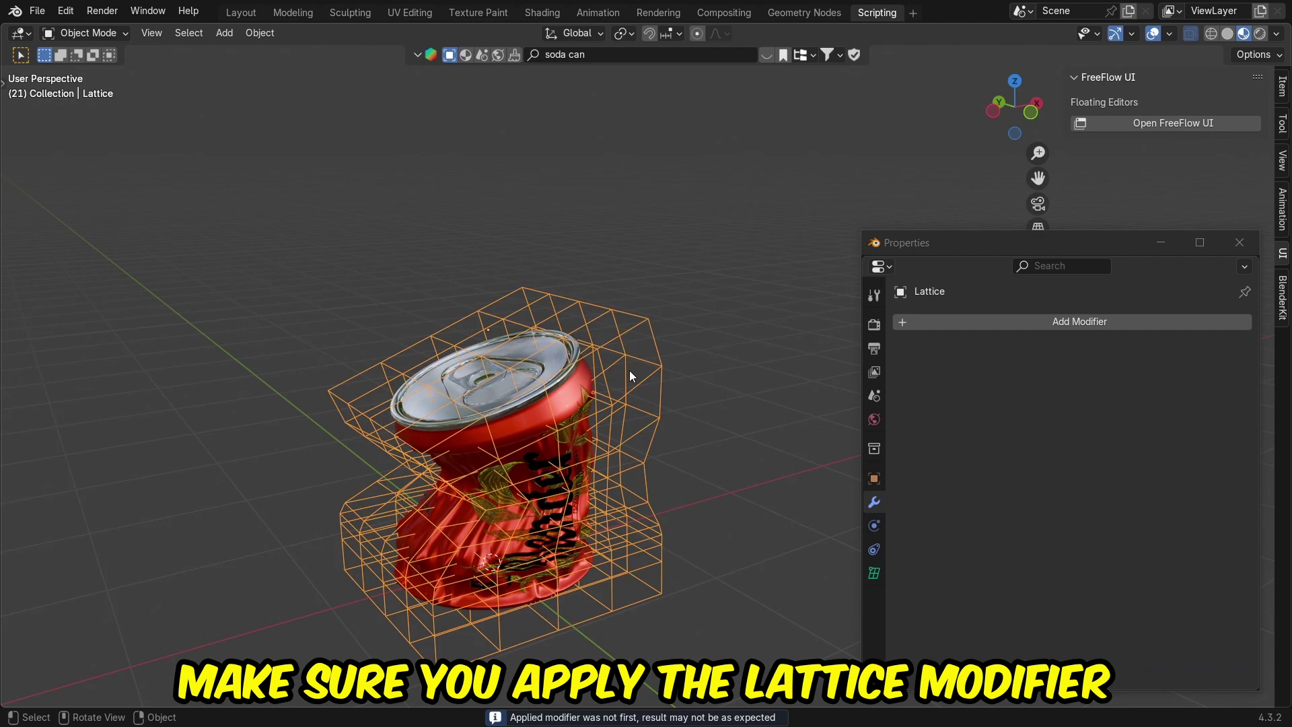
key(x)
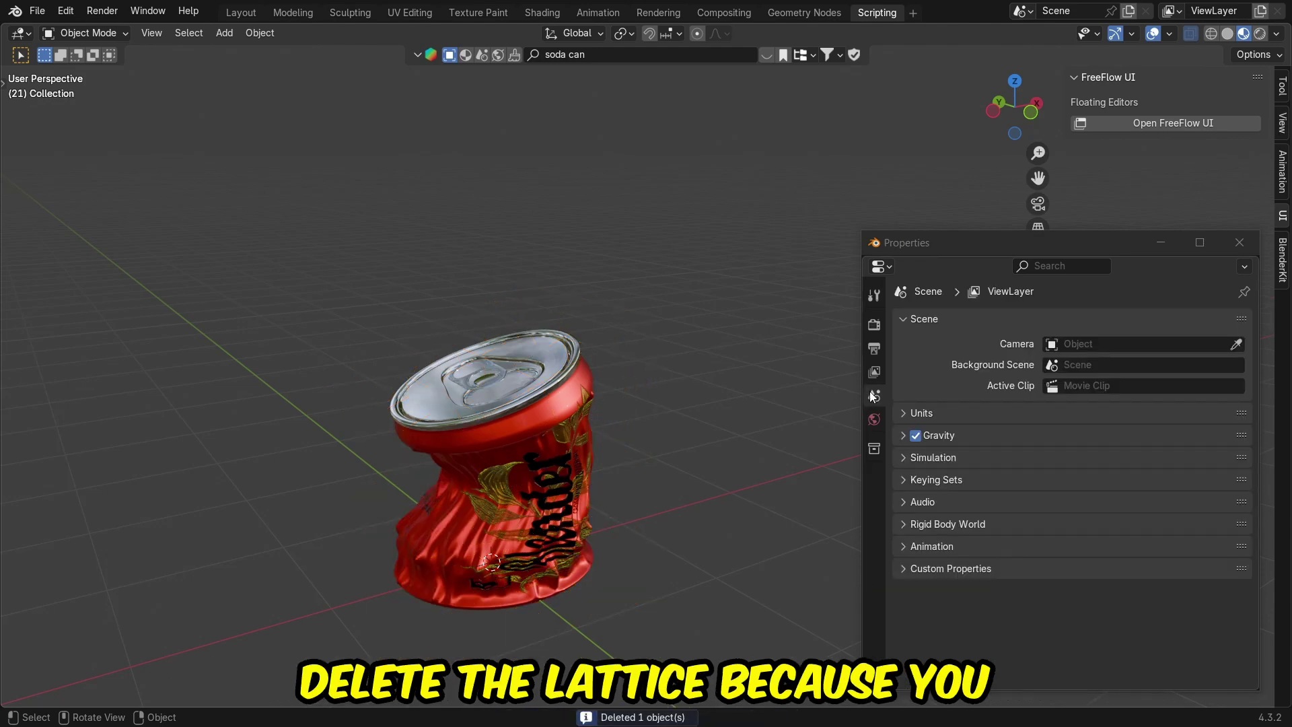
Step: Select the intact can together with the crushed can as the active object, and join them as shapes in the crushed can's shape keys
click(572, 404)
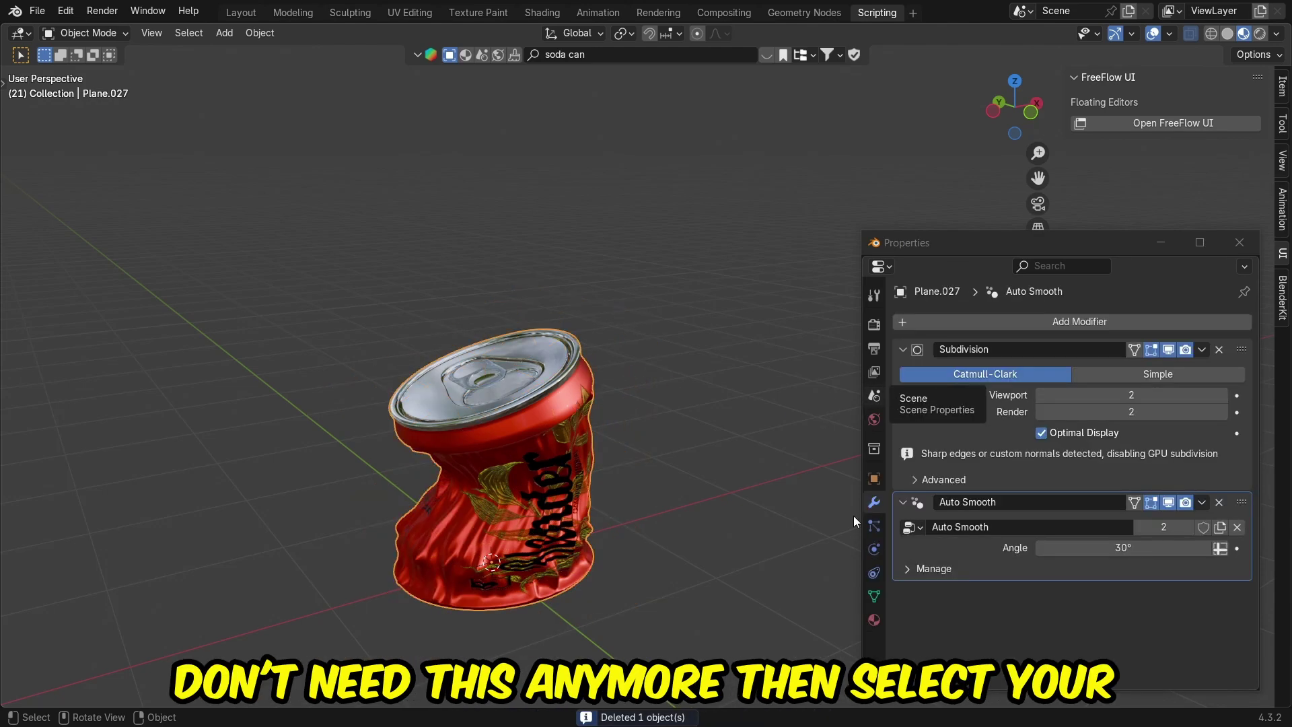
click(874, 596)
scroll(596, 445, down, 5)
scroll(579, 411, up, 2)
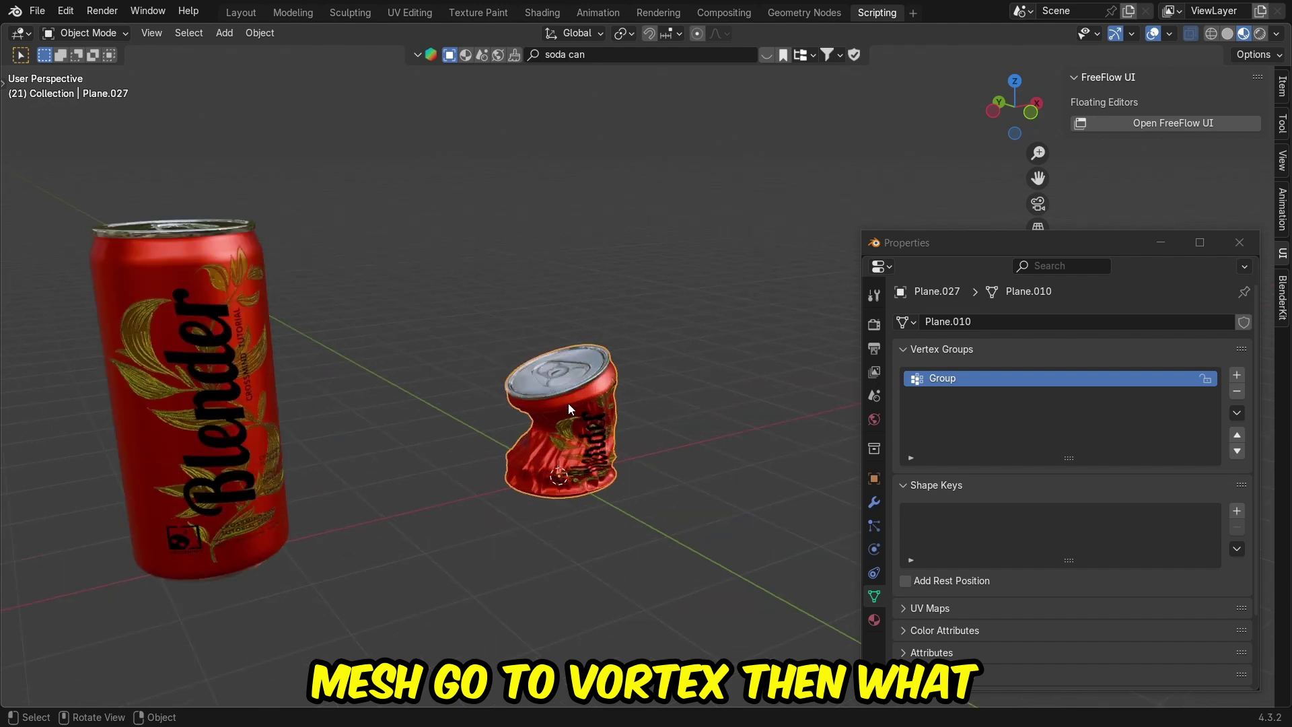
shift+middle_drag(432, 405, 500, 391)
click(285, 338)
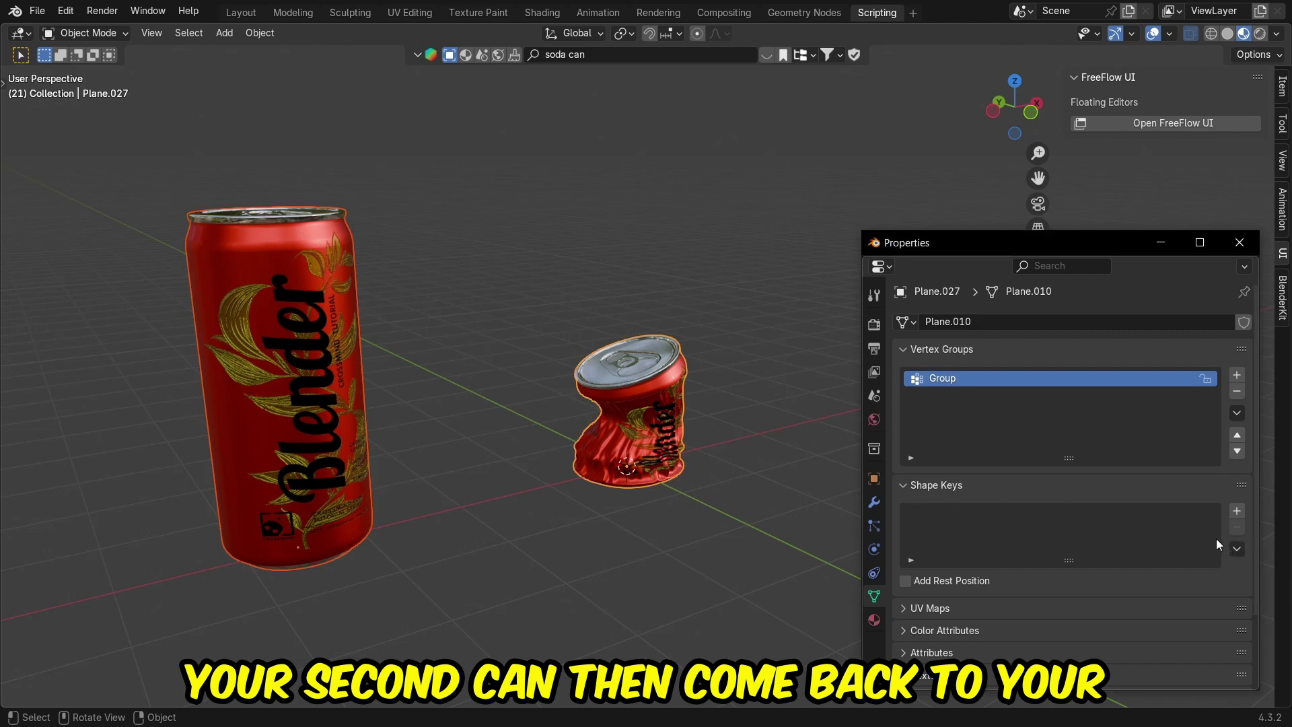
click(1237, 549)
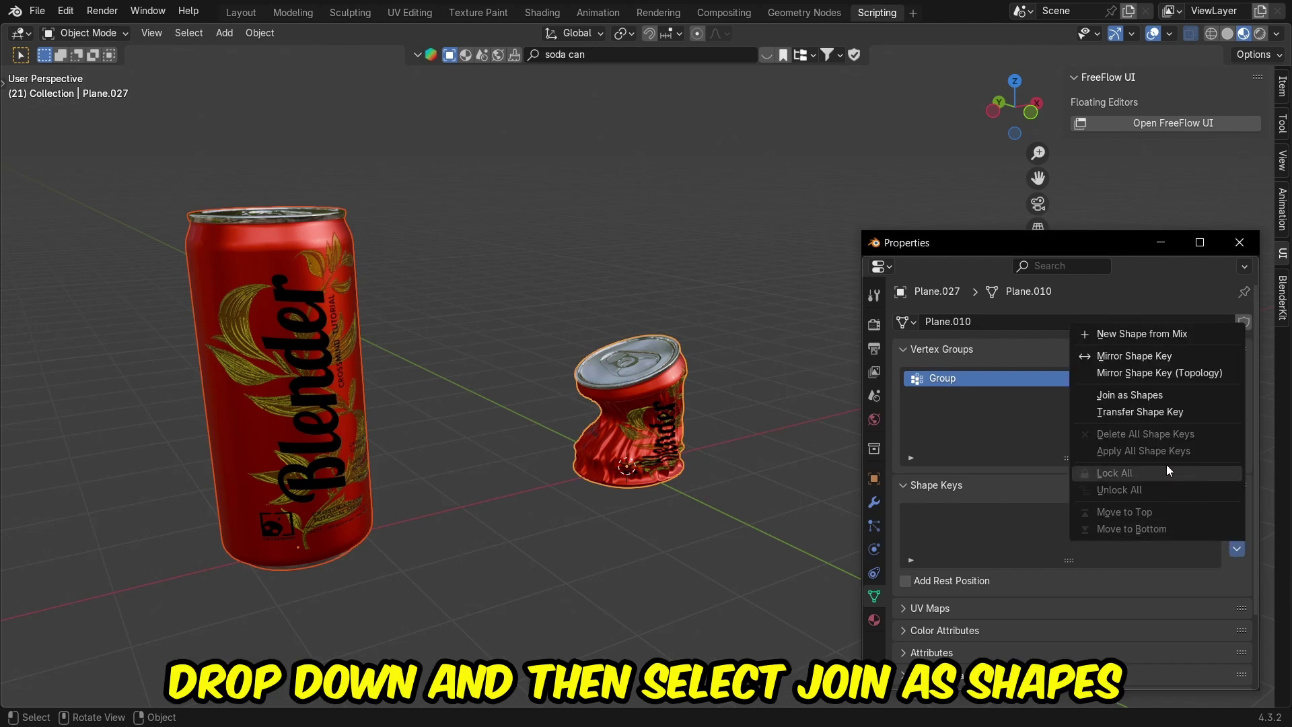
click(1140, 398)
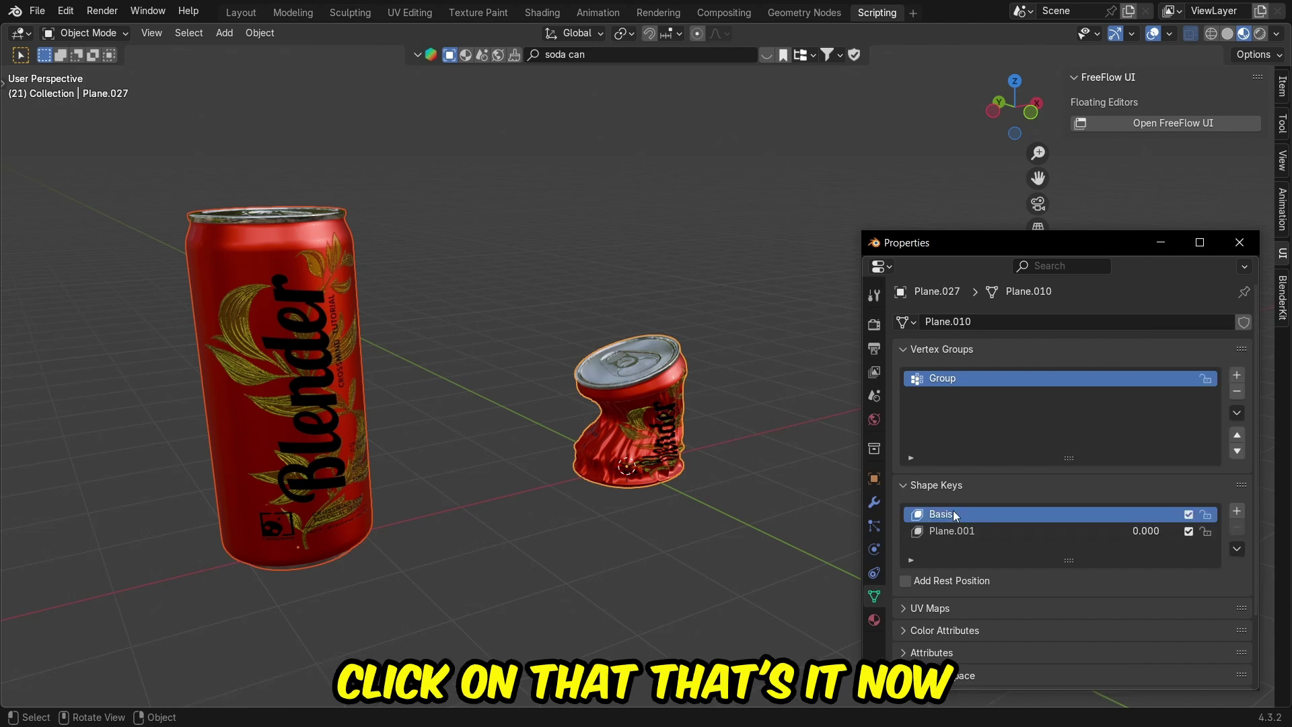
Step: Select the Plane.001 shape key of the crushed can and raise its value to 1.000 to test the morph
click(959, 535)
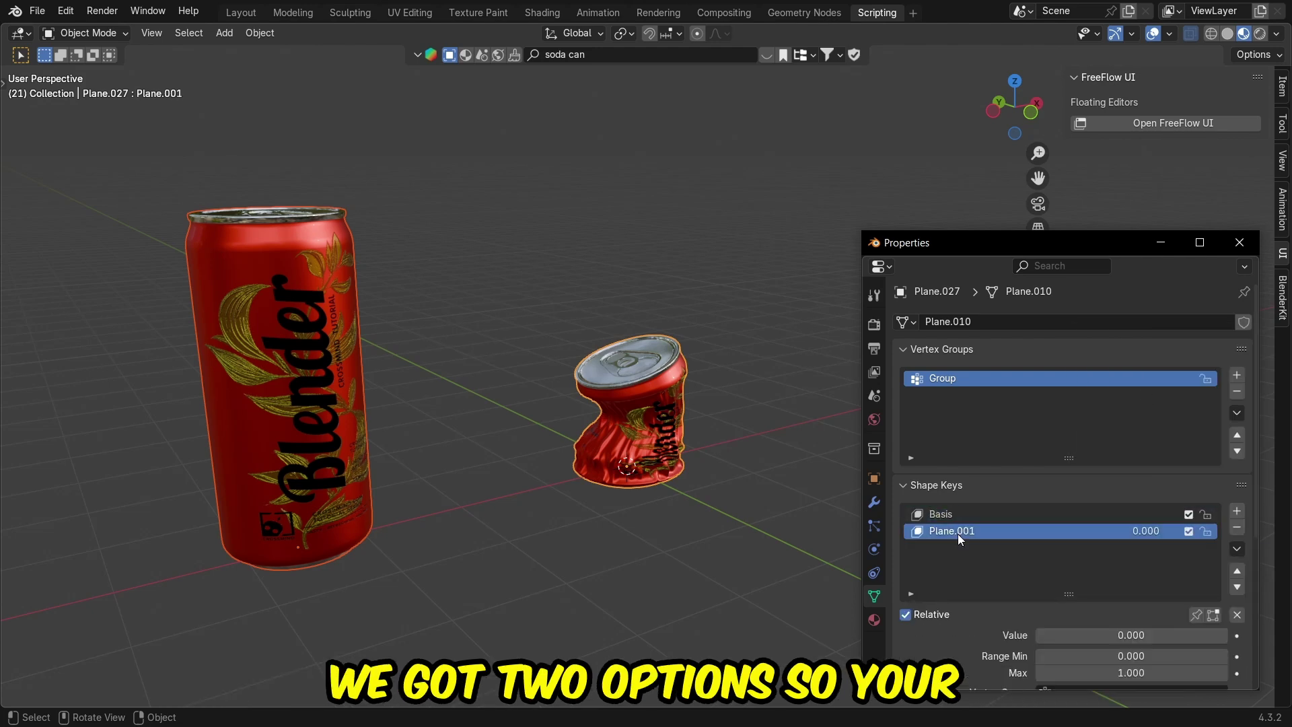
scroll(960, 555, down, 2)
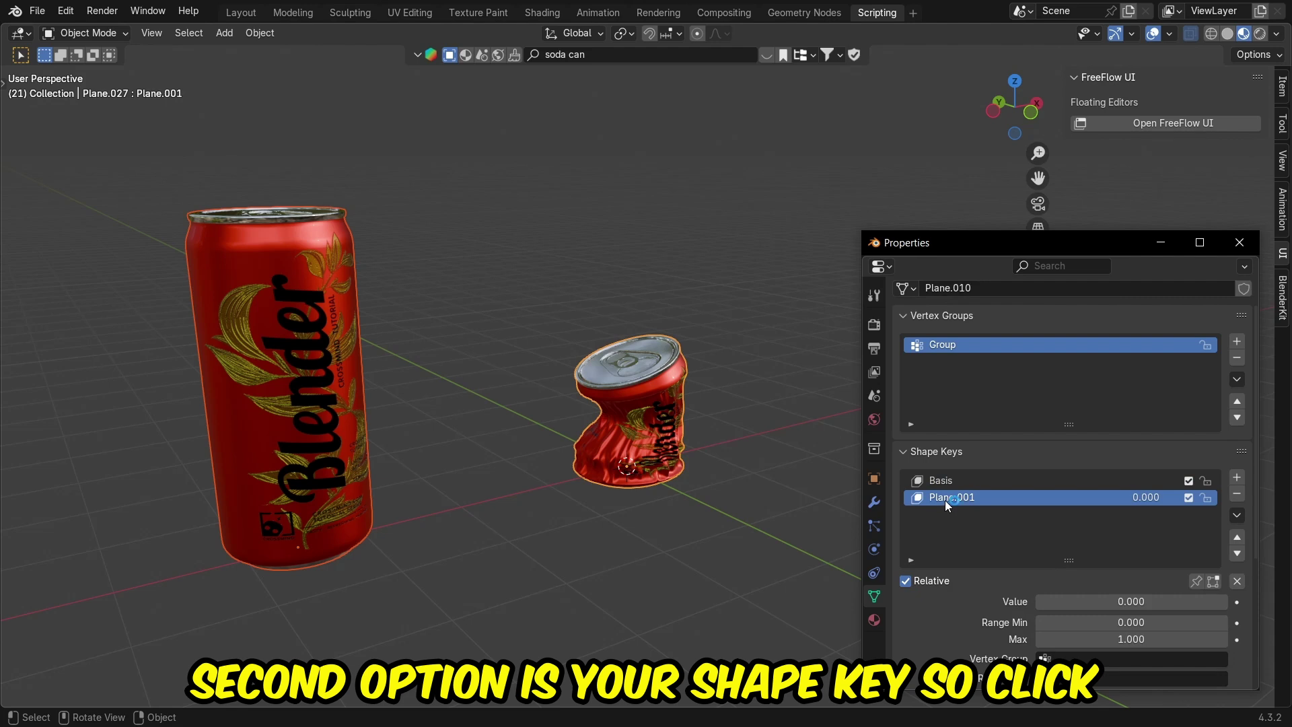
scroll(1048, 558, down, 2)
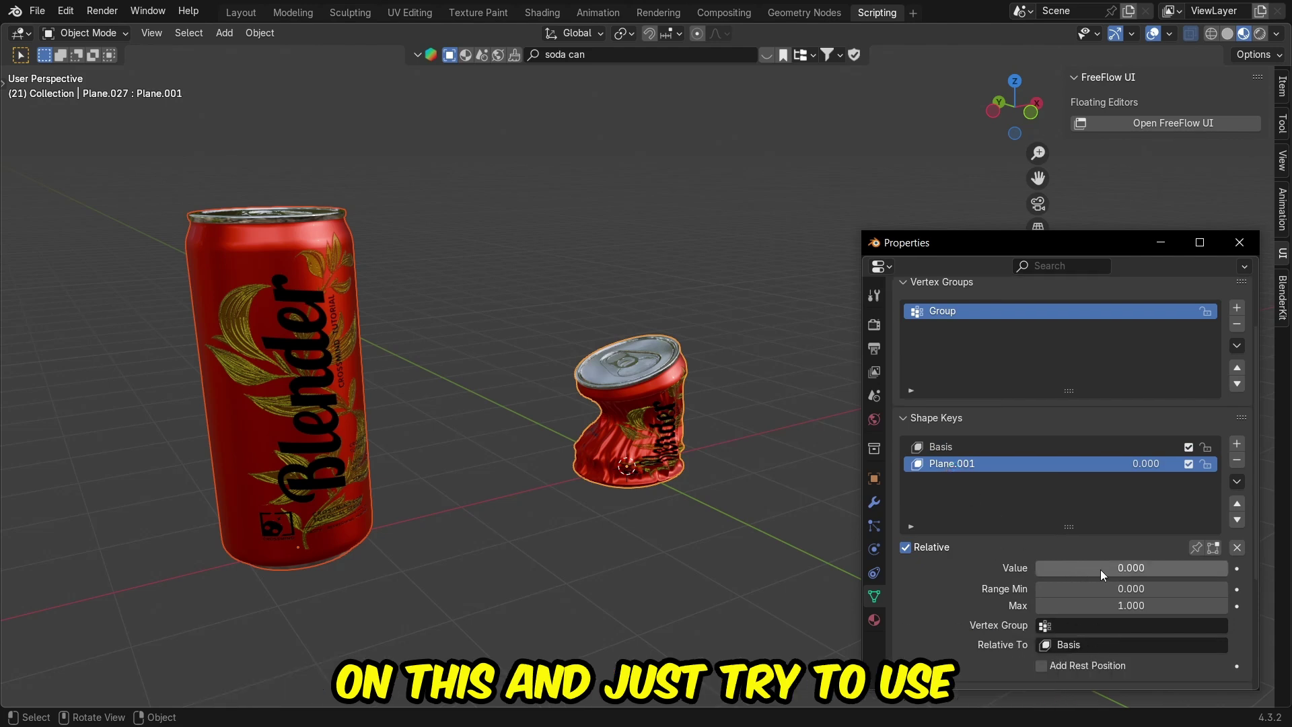
drag(1103, 571, 1204, 571)
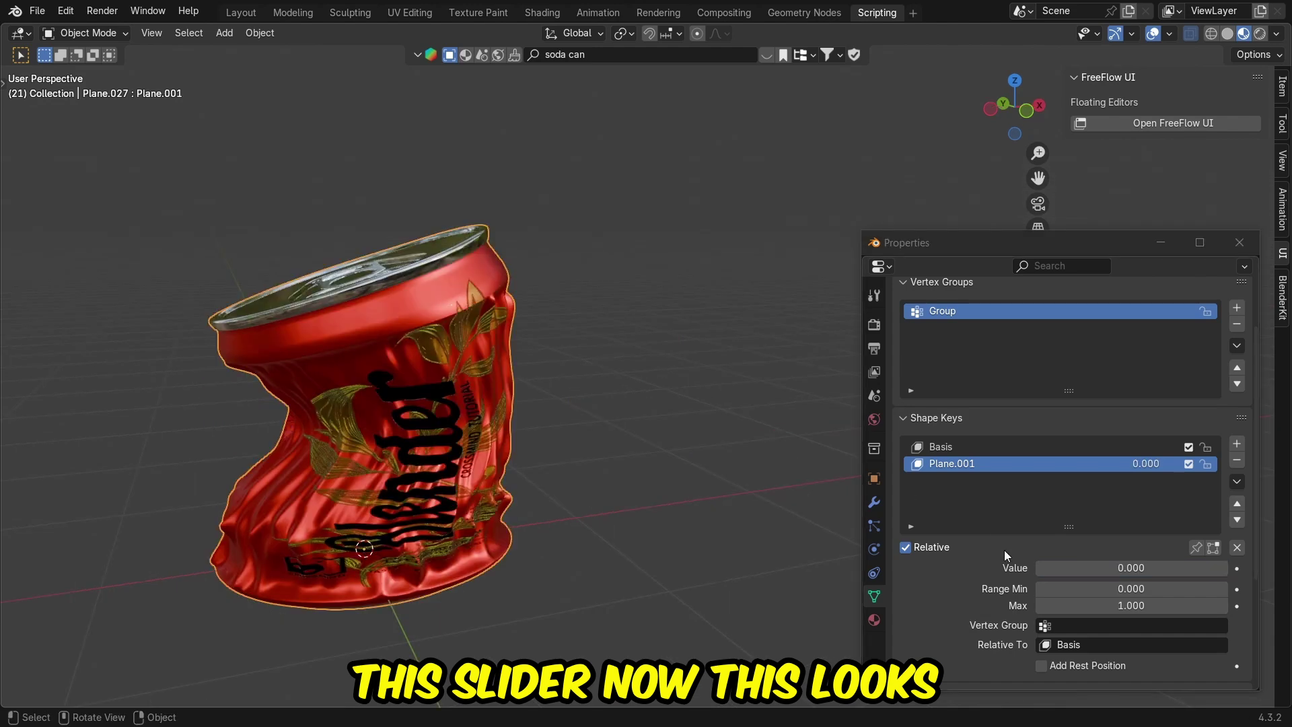
drag(1097, 569, 1205, 569)
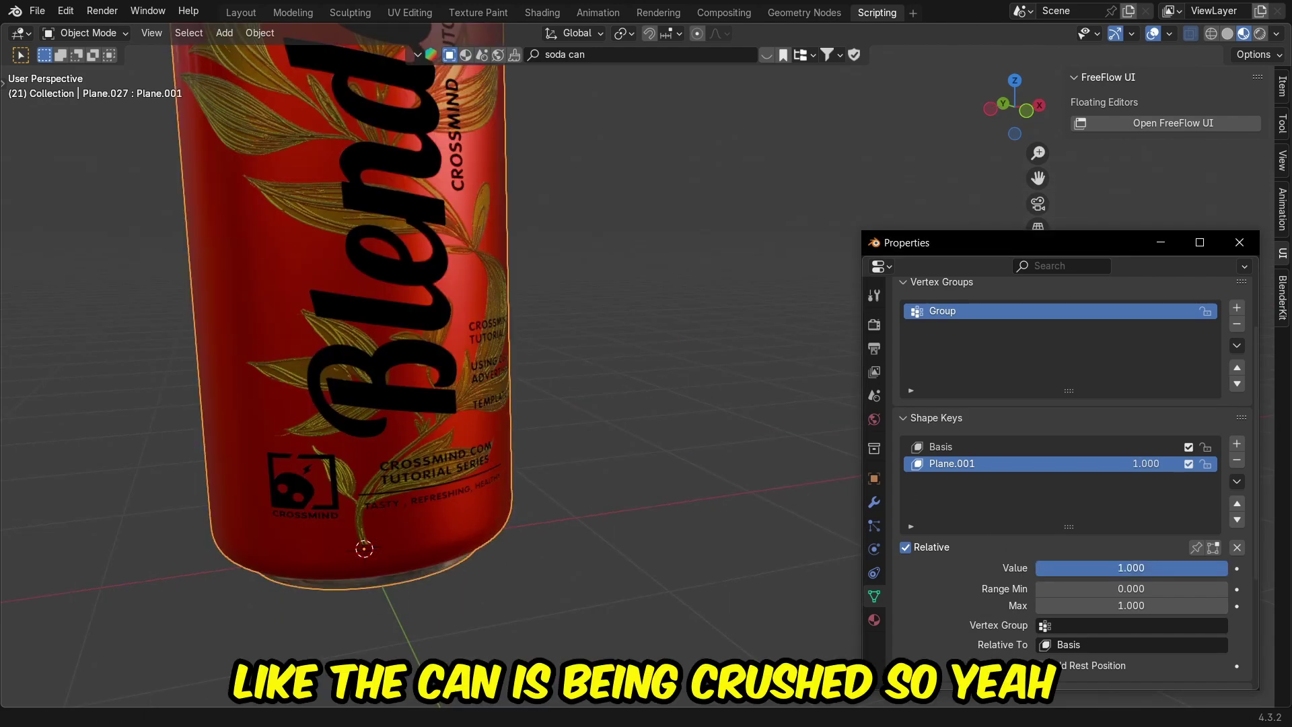